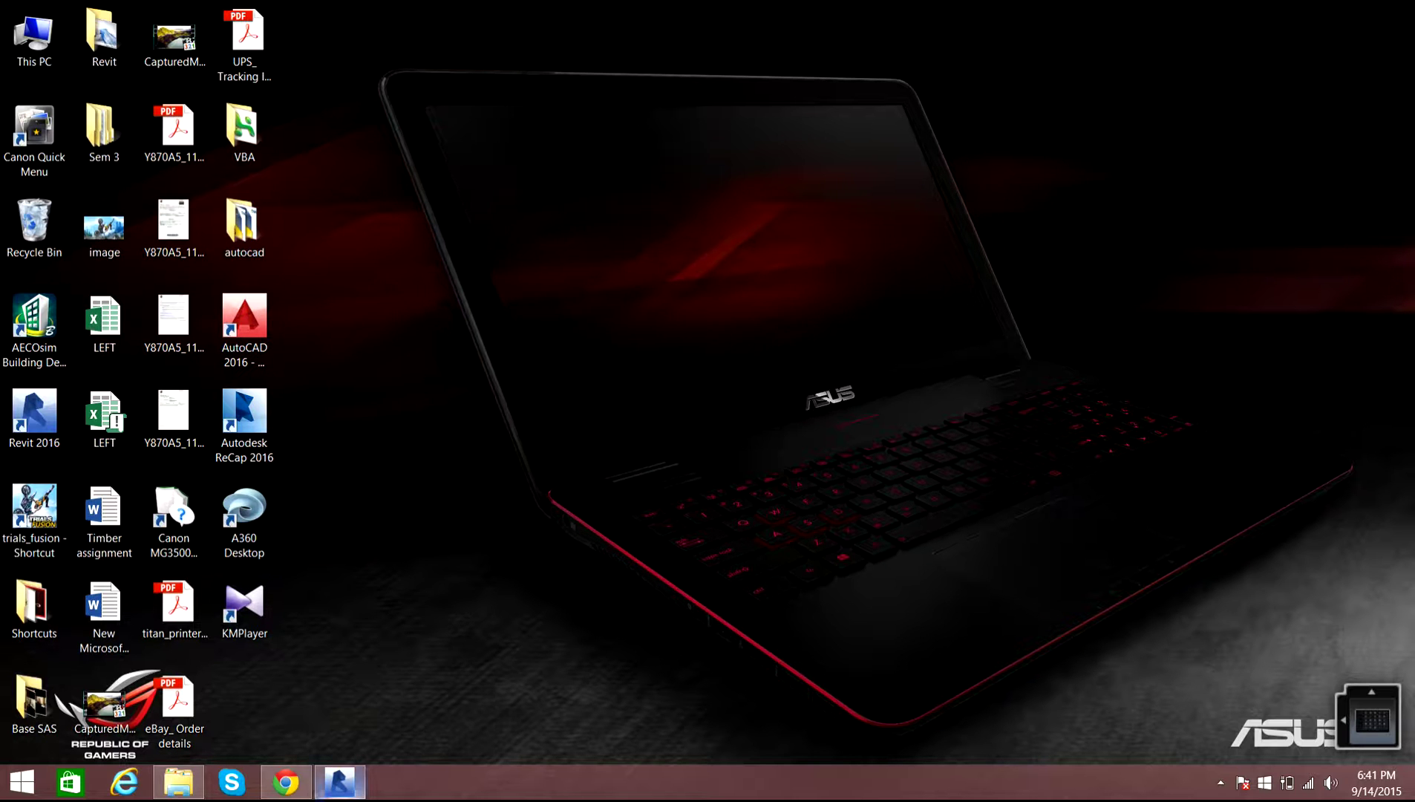
Step: Switch to Revit and set the 3D view's visual style to Realistic
left_click(339, 781)
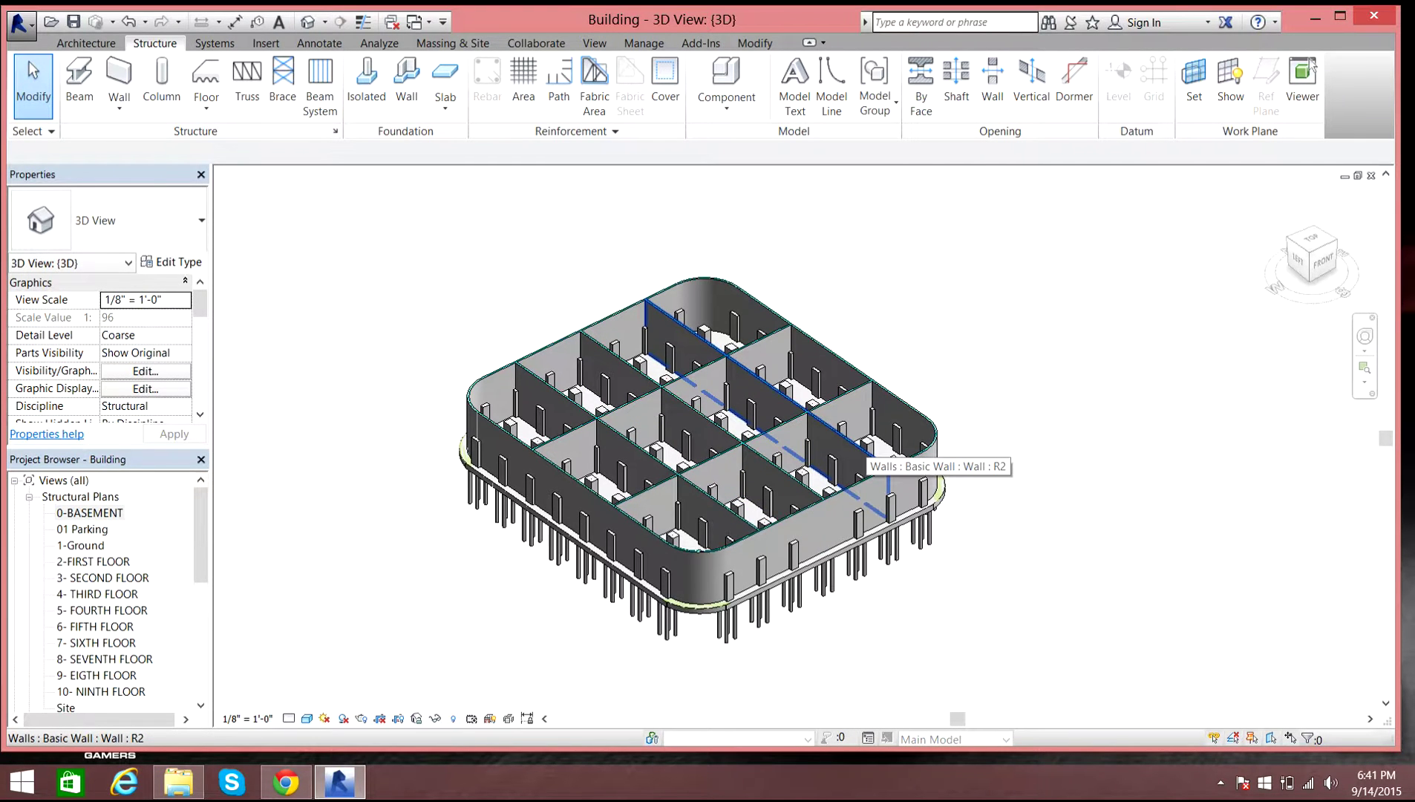
left_click(306, 717)
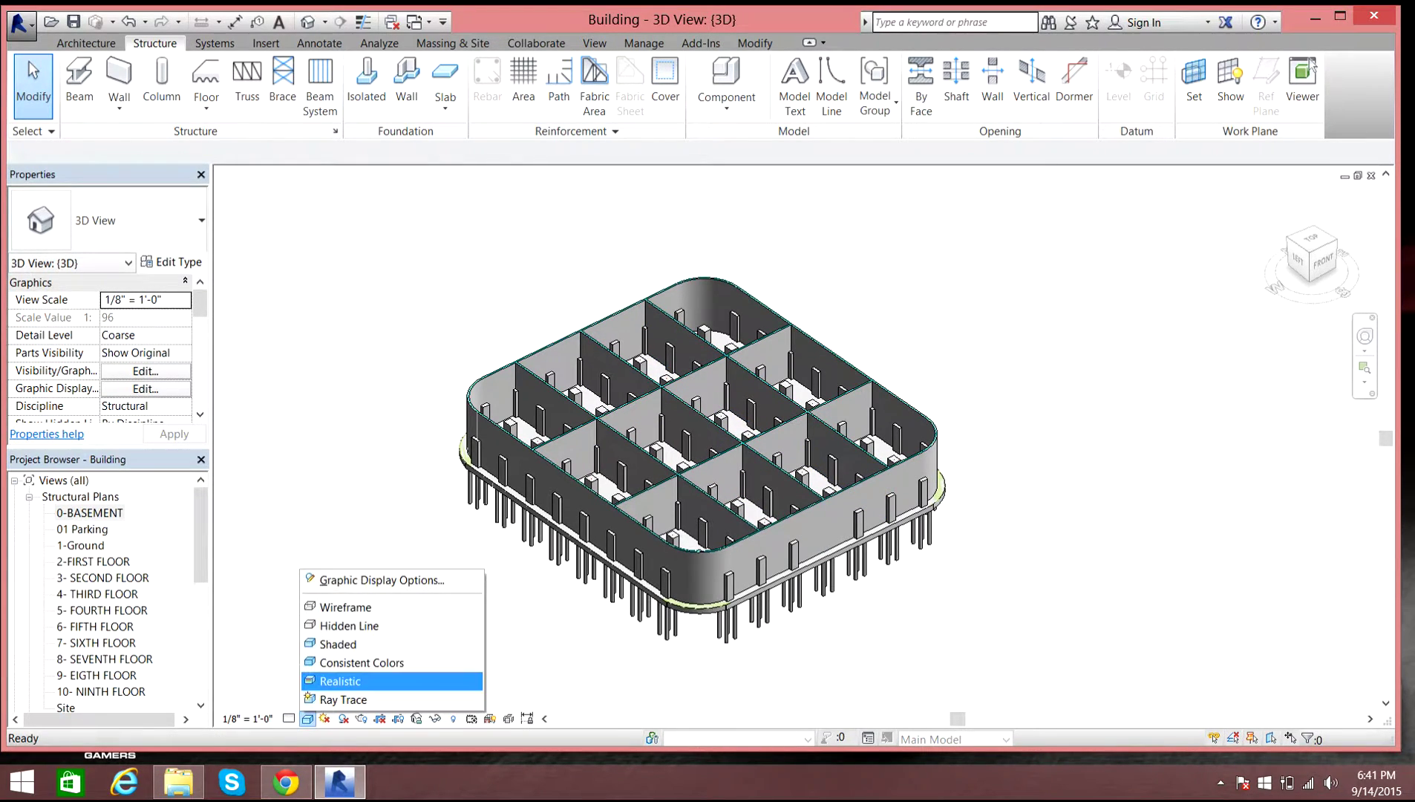
left_click(349, 682)
left_click(583, 347)
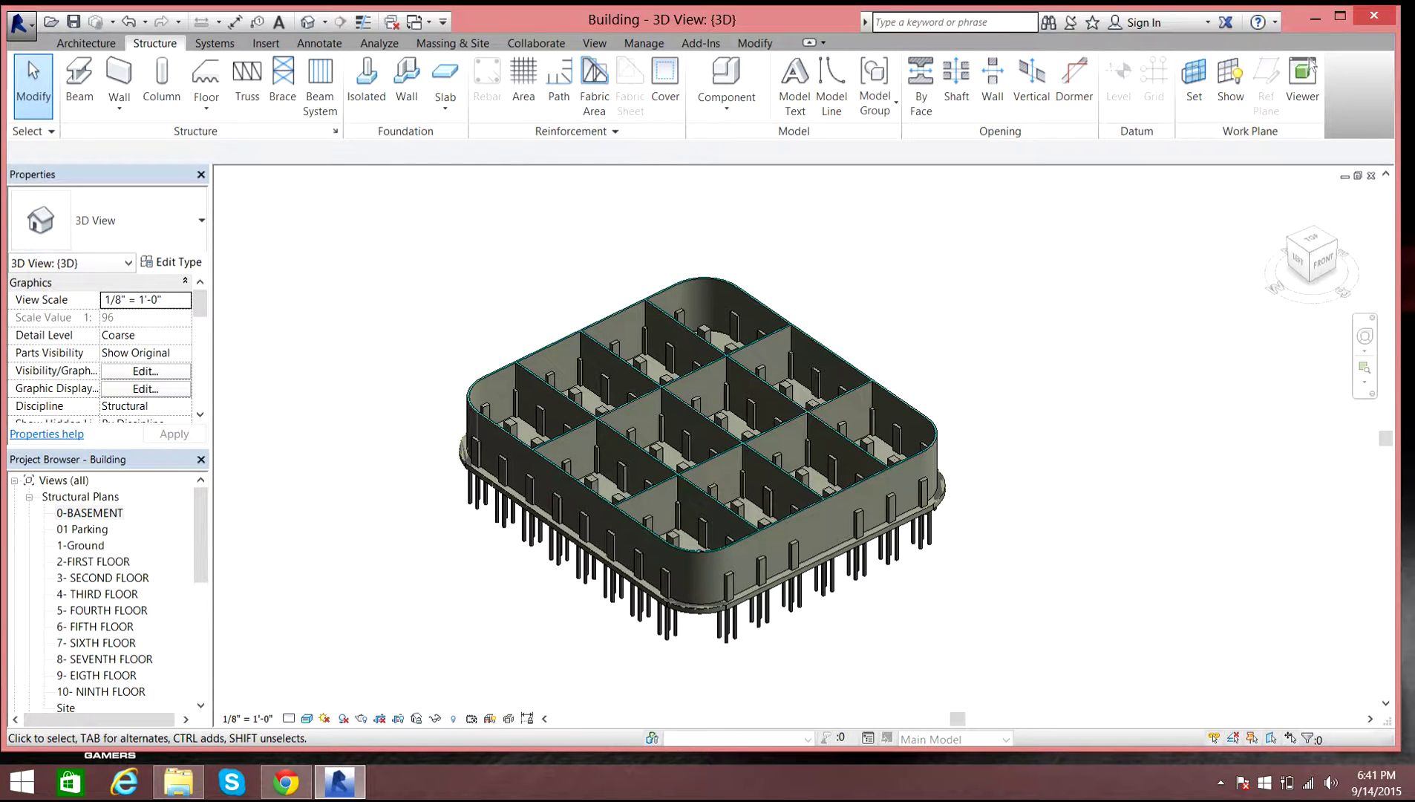
Step: Open the 0-BASEMENT structural plan and undo the last rotation of the concrete column
double_click(90, 512)
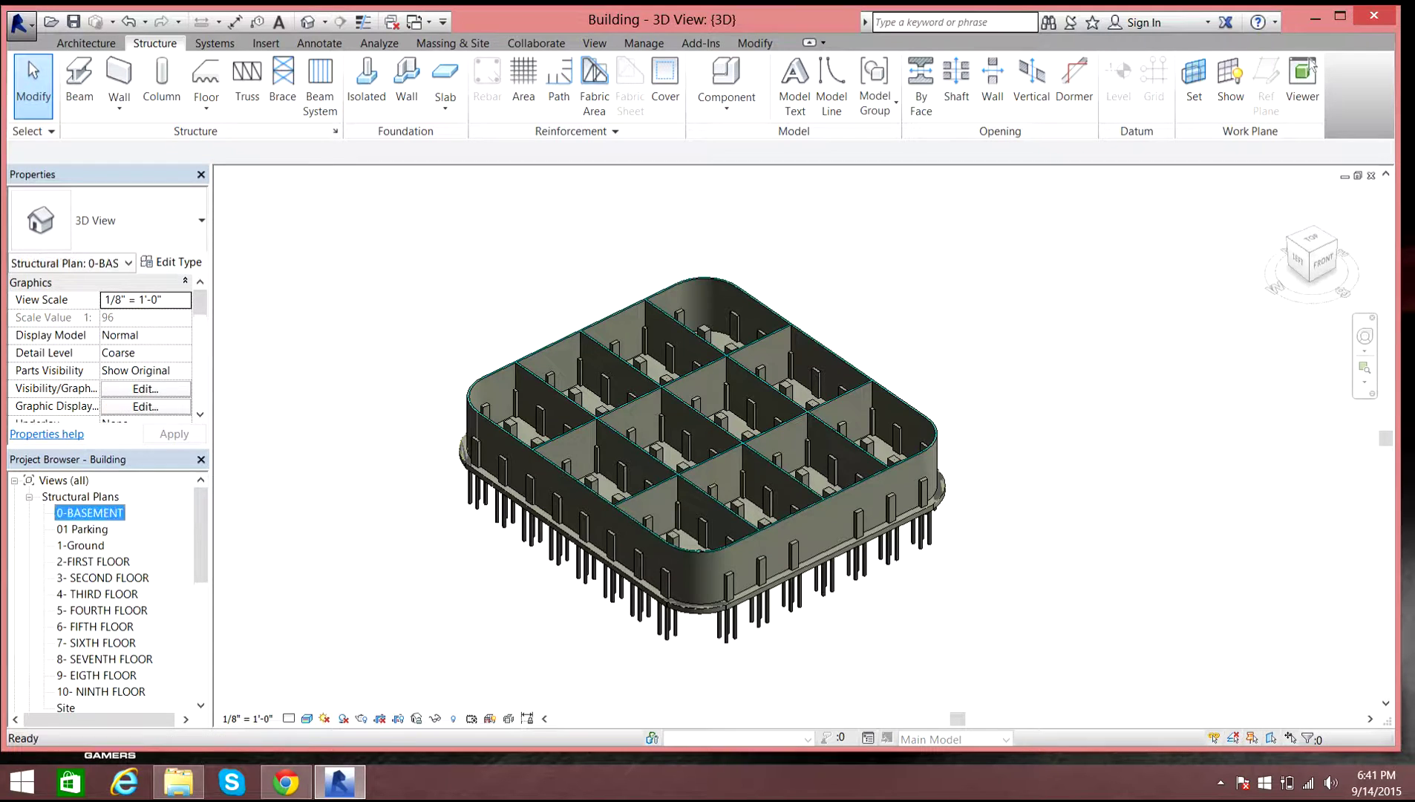
scroll(458, 291, "up", 3)
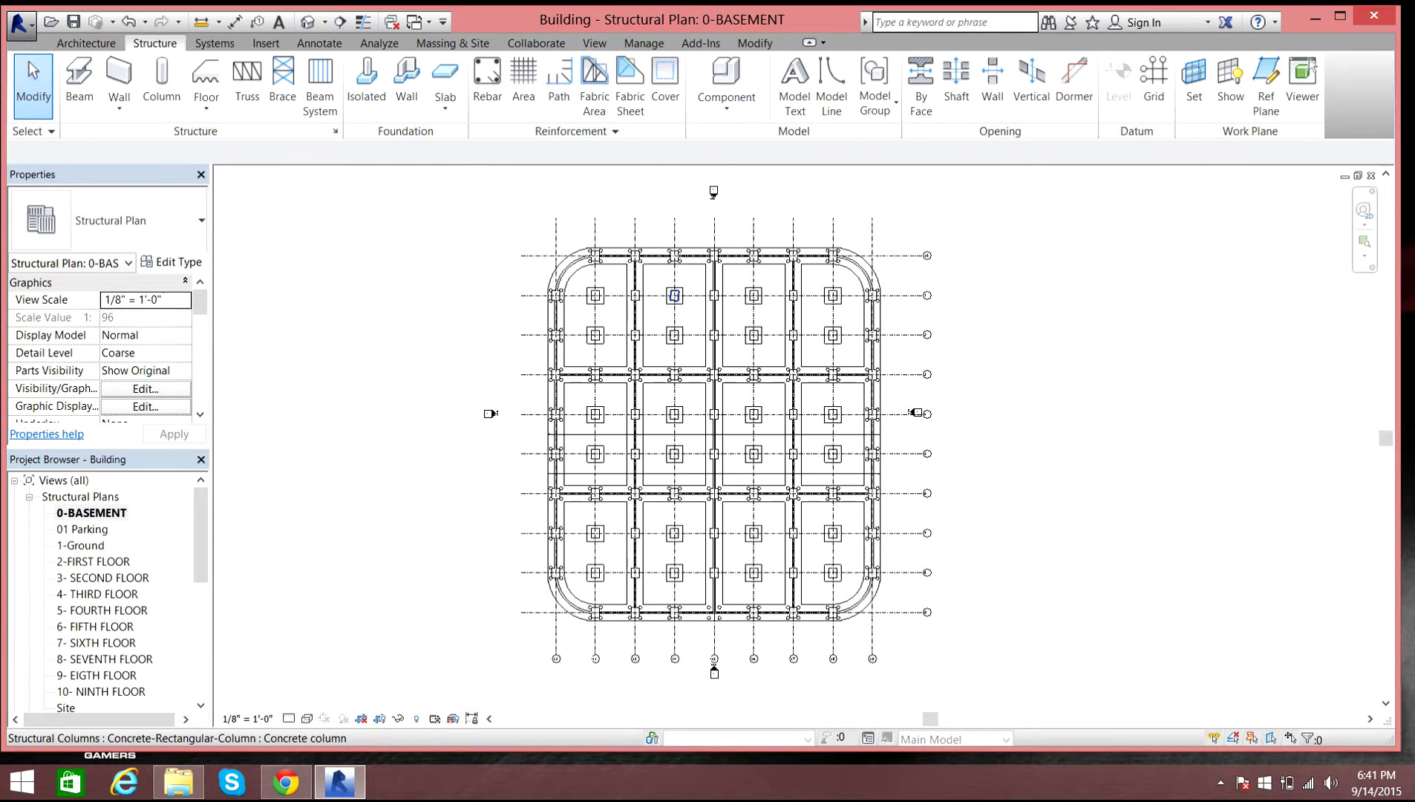
scroll(675, 296, "up", 5)
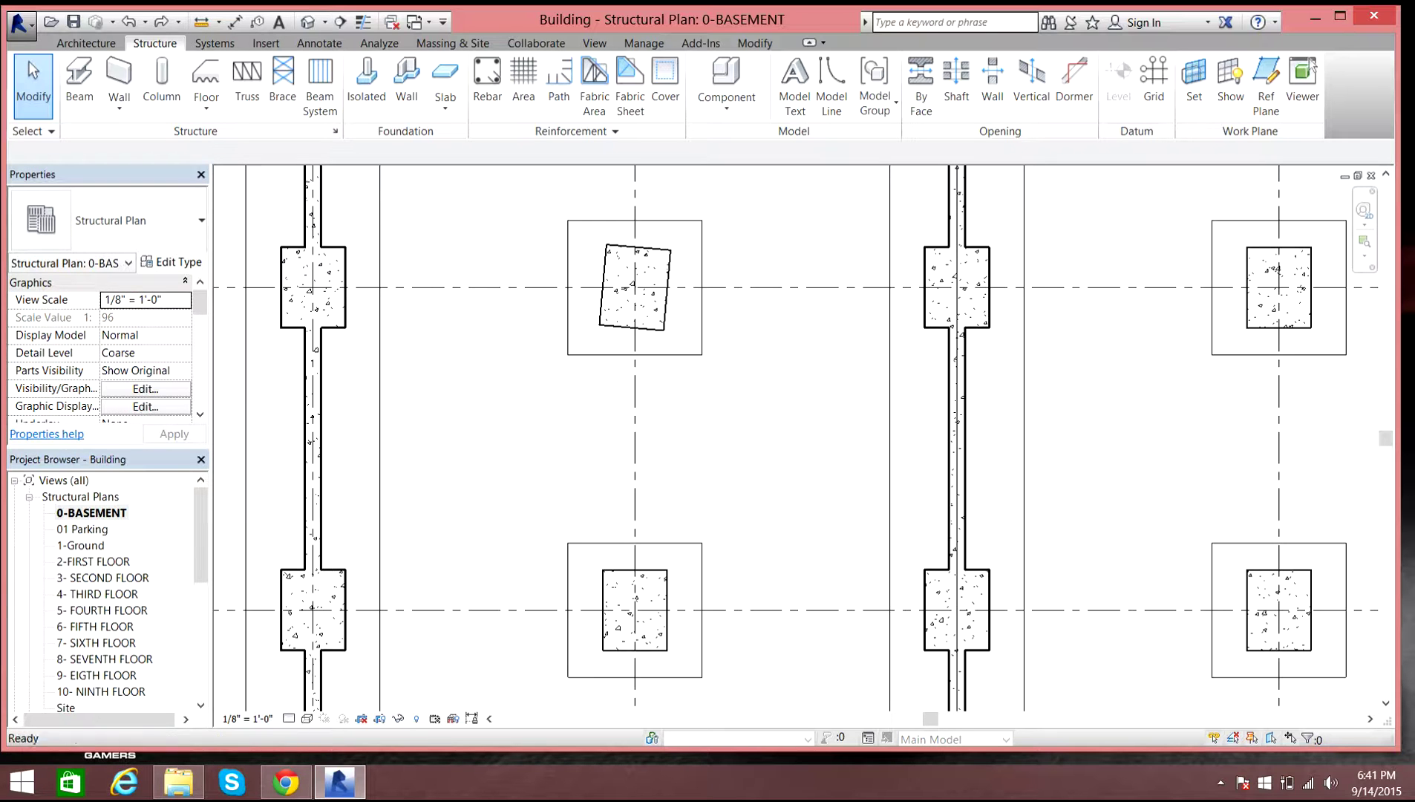
key("ctrl+z")
scroll(590, 311, "down", 5)
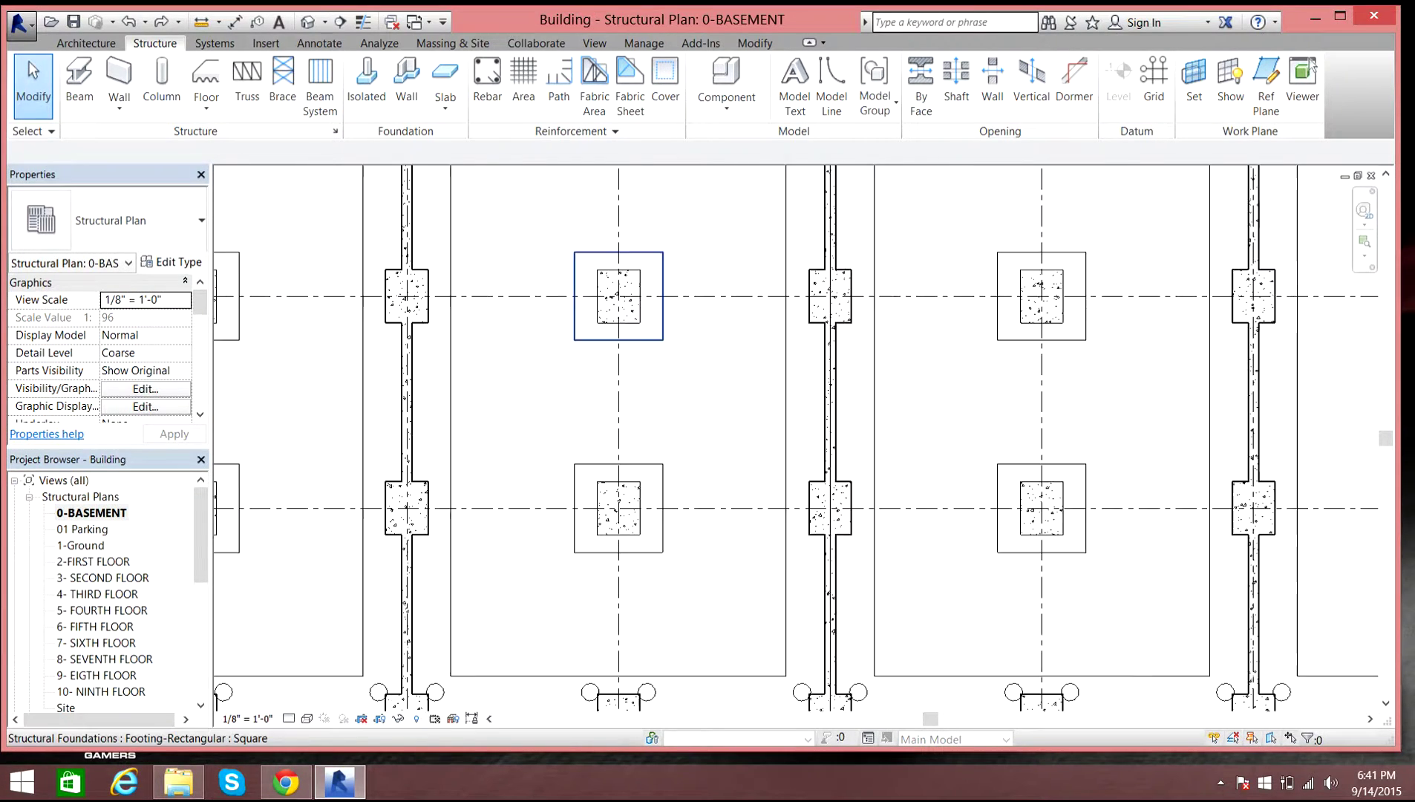
scroll(595, 310, "down", 2)
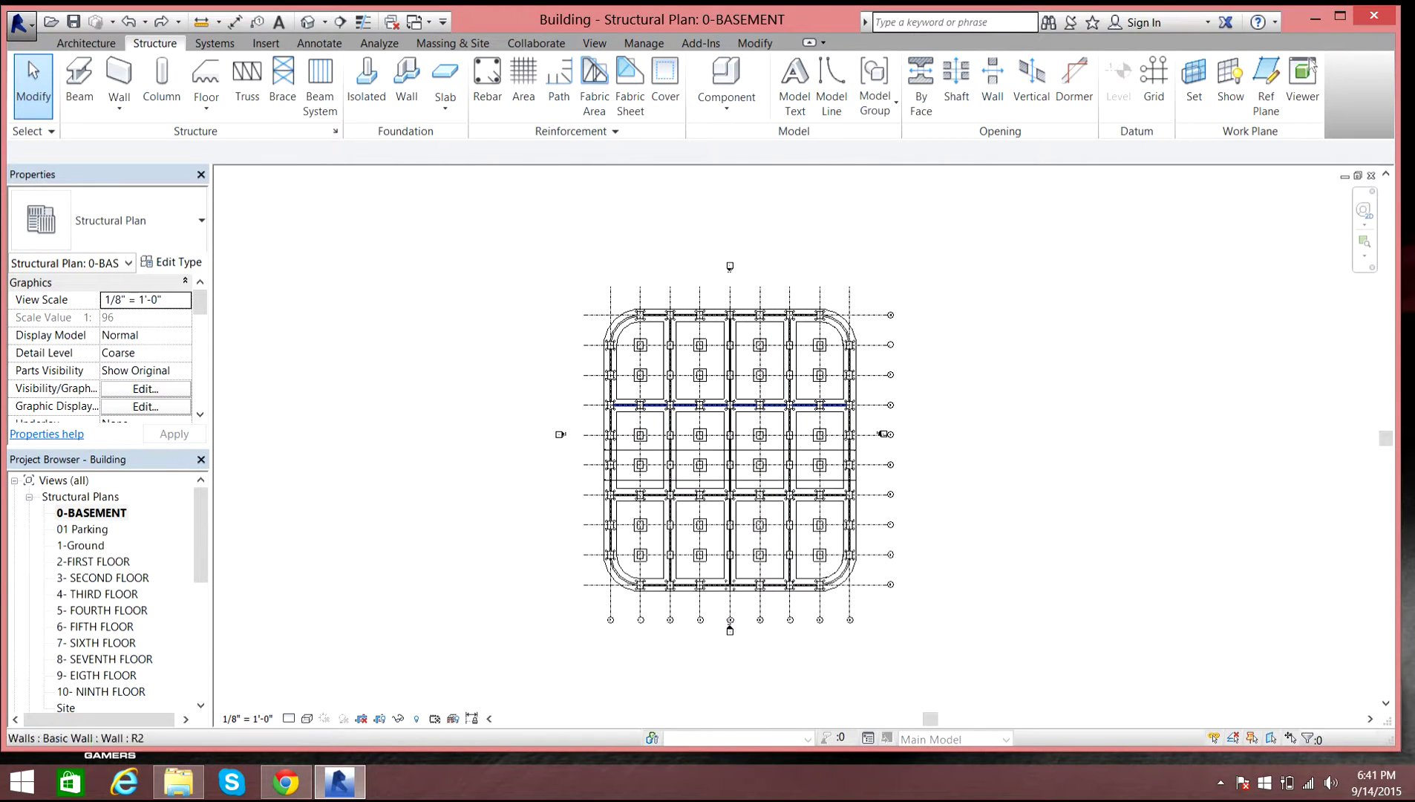
scroll(793, 642, "up", 3)
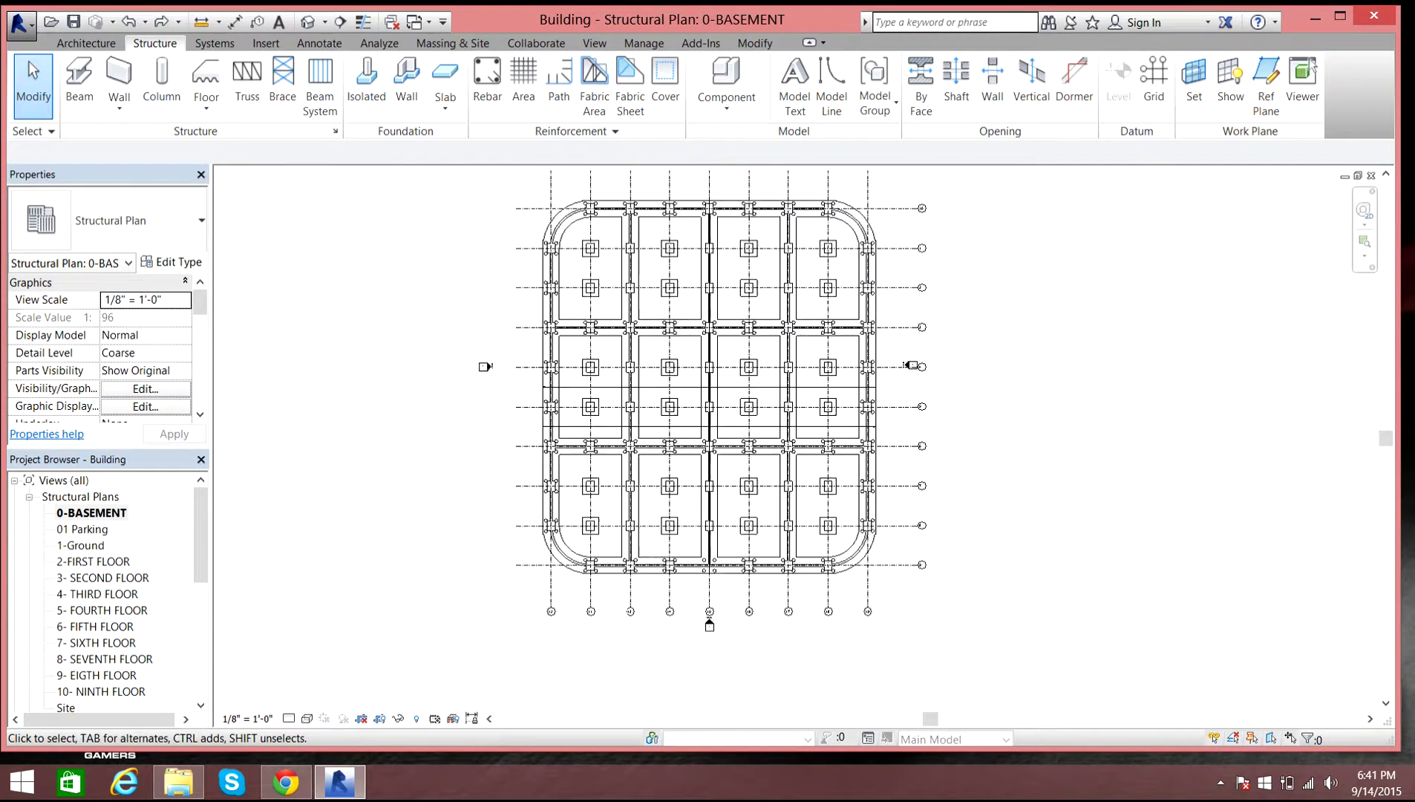
scroll(793, 642, "down", 2)
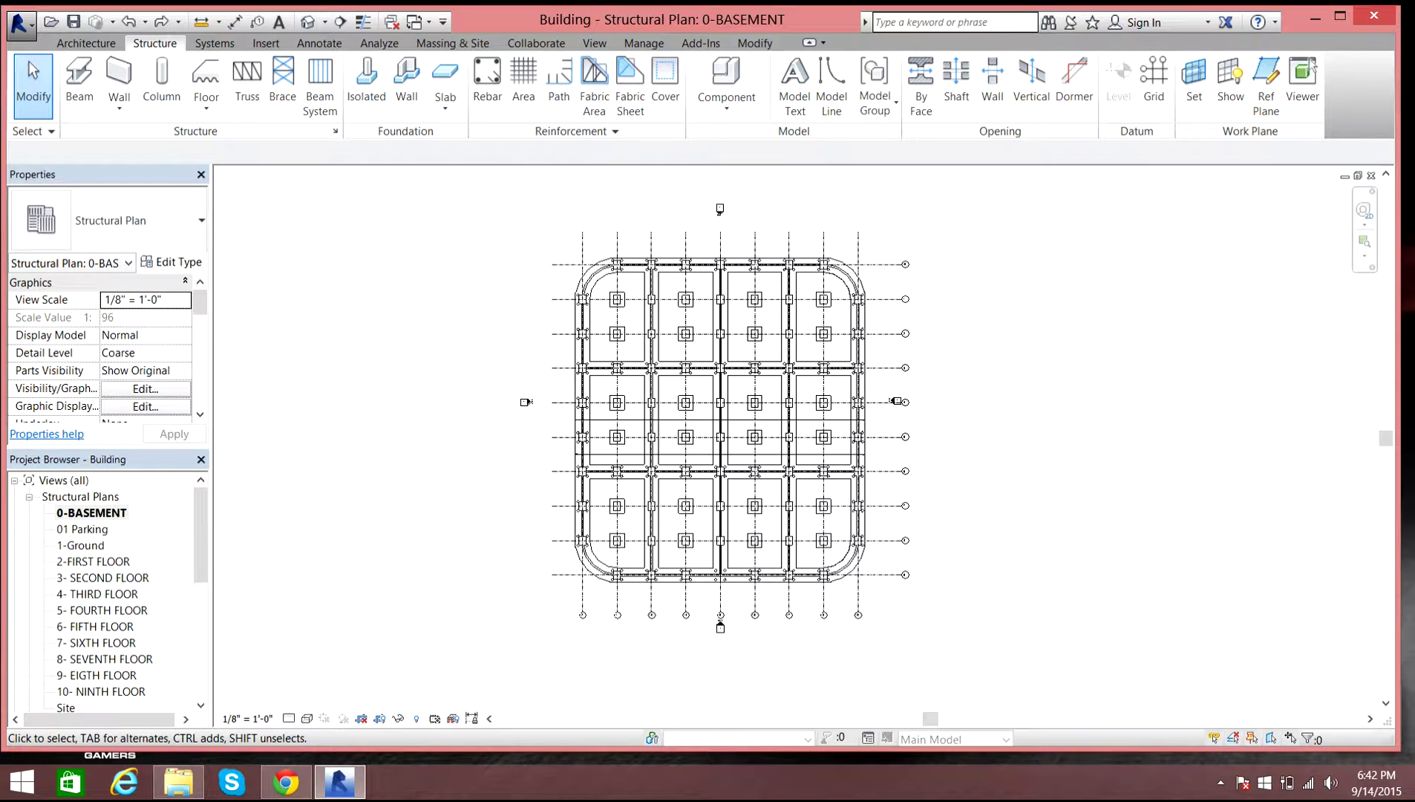
Step: Open the South building elevation to examine the levels and foundation
scroll(112, 594, "down", 3)
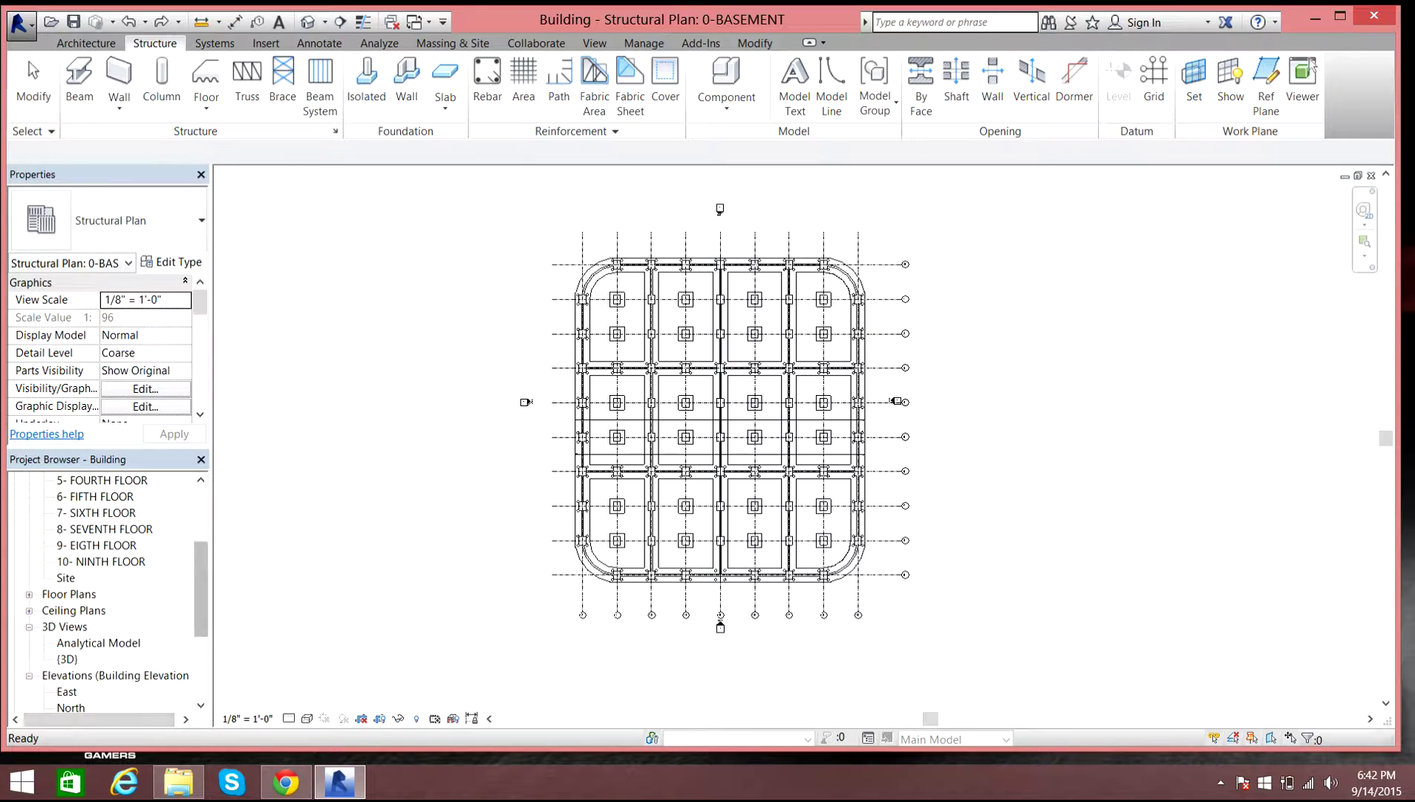
scroll(111, 594, "down", 2)
double_click(71, 658)
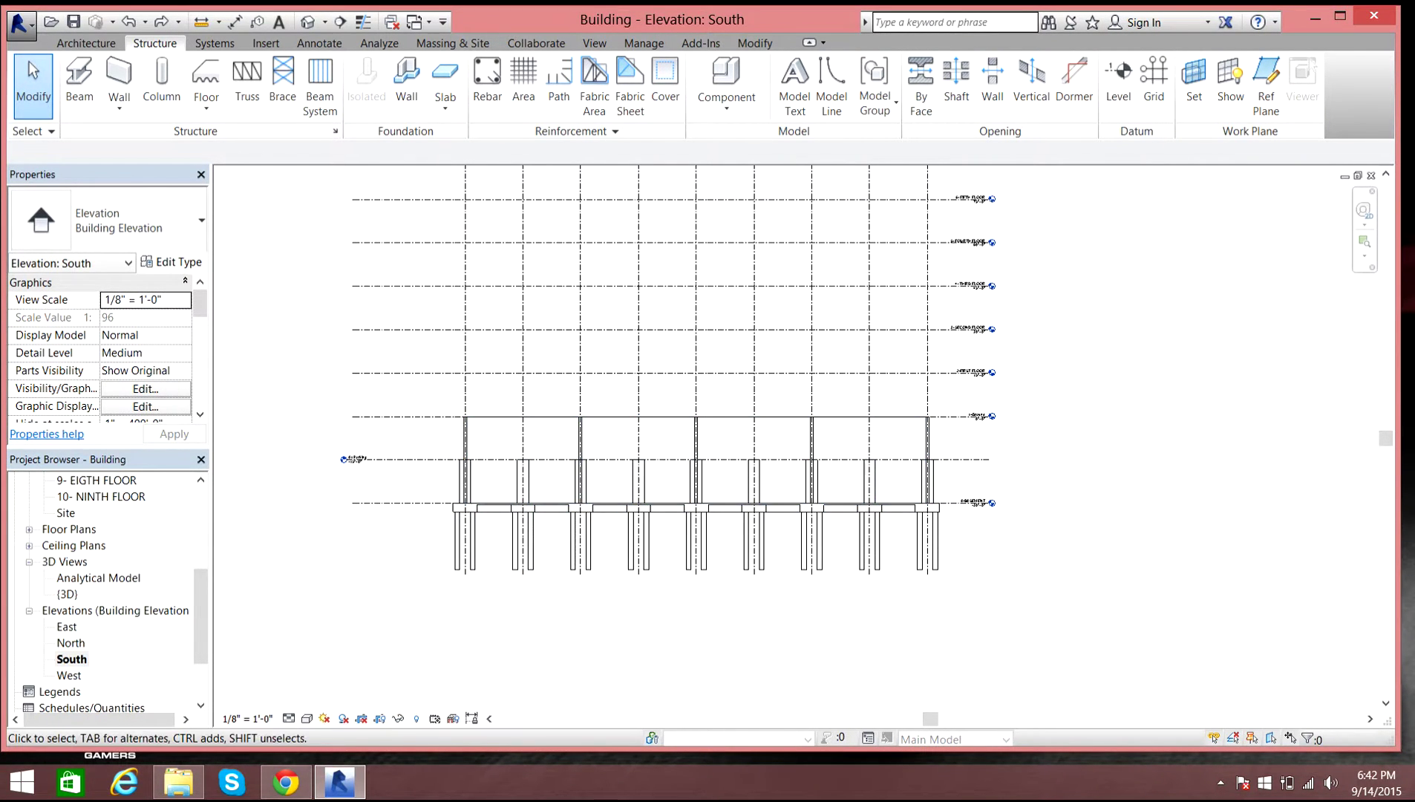
Step: Open the 01 Parking structural plan
left_click_drag(200, 616, 199, 528)
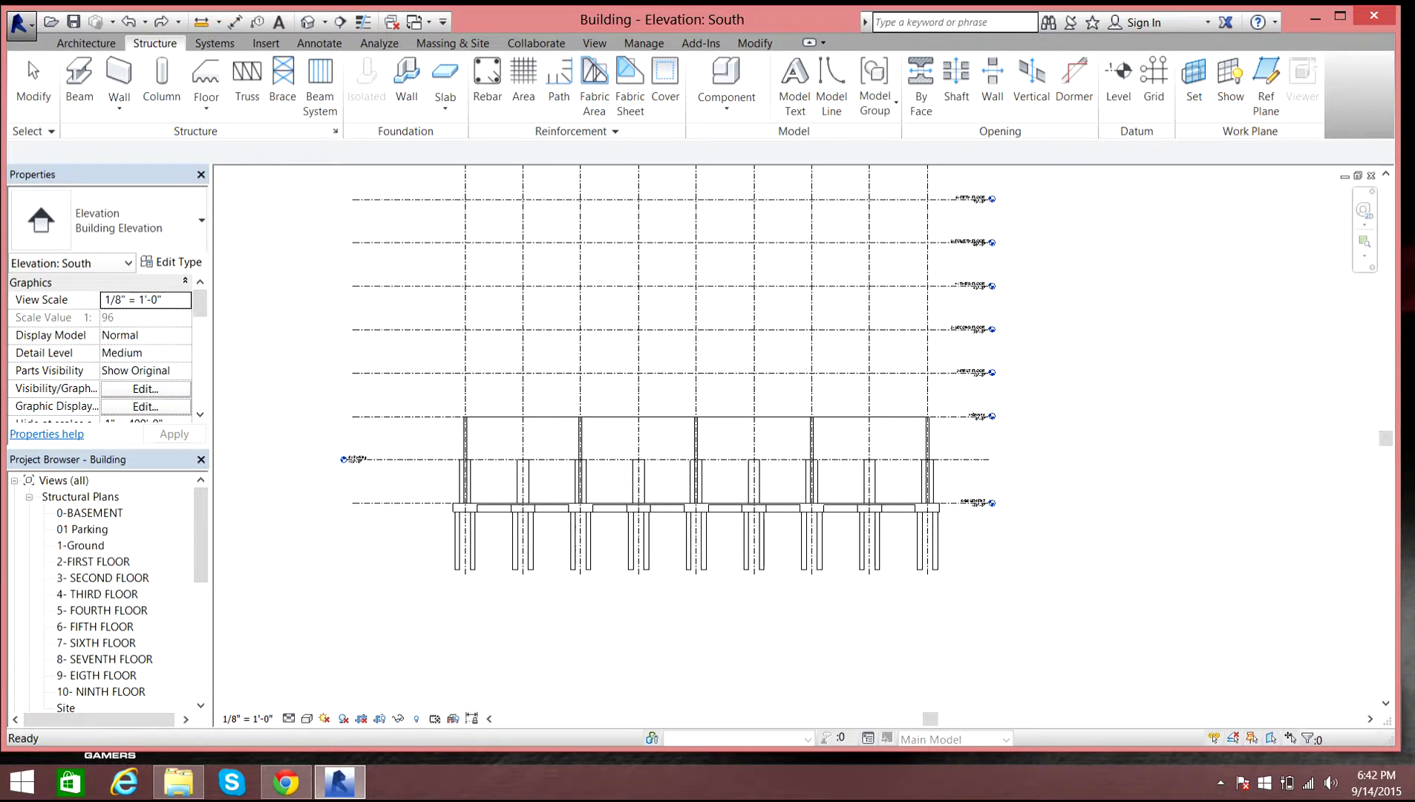
double_click(82, 528)
double_click(82, 528)
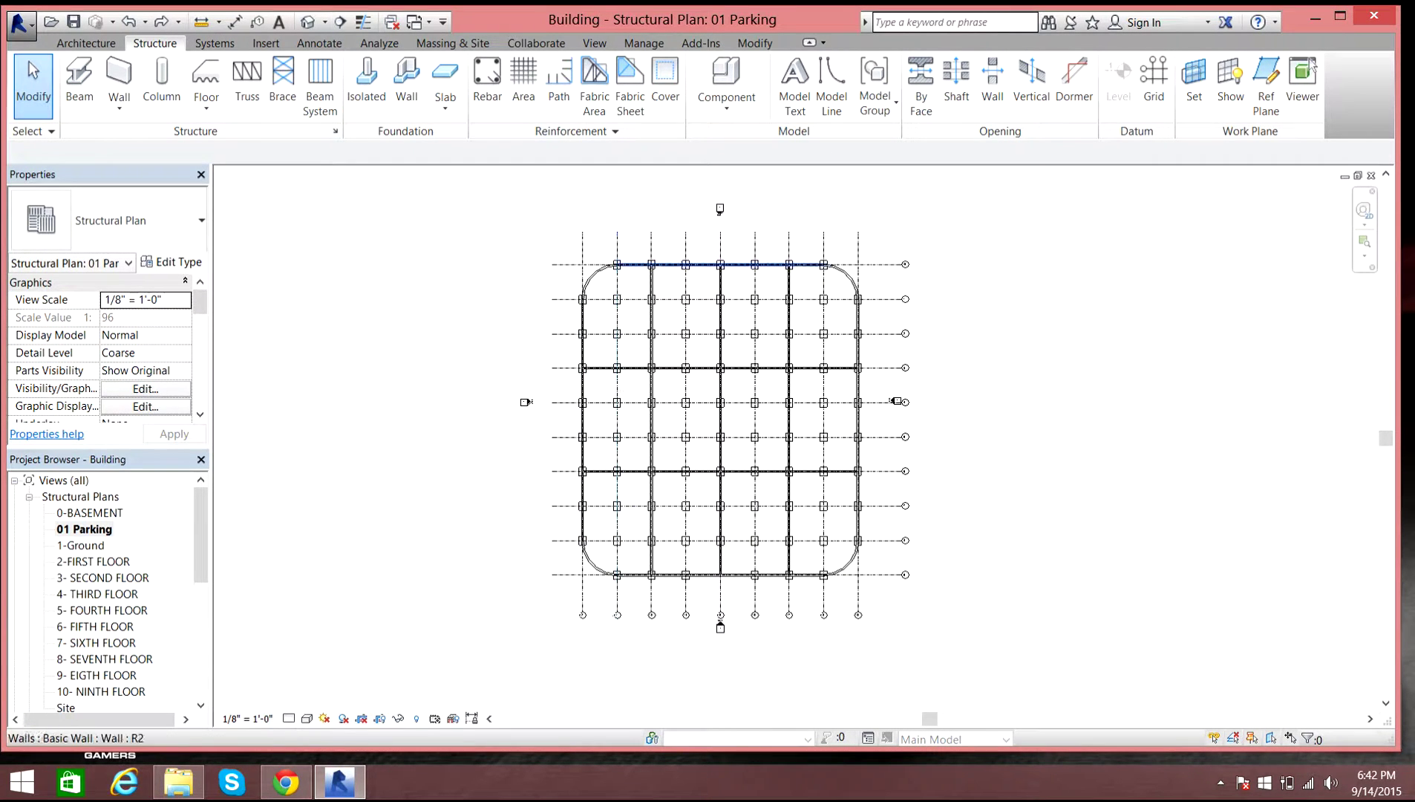
Step: Start the structural Beam command with the Concrete-Rectangular Beam type 16 x 32
scroll(620, 262, "up", 4)
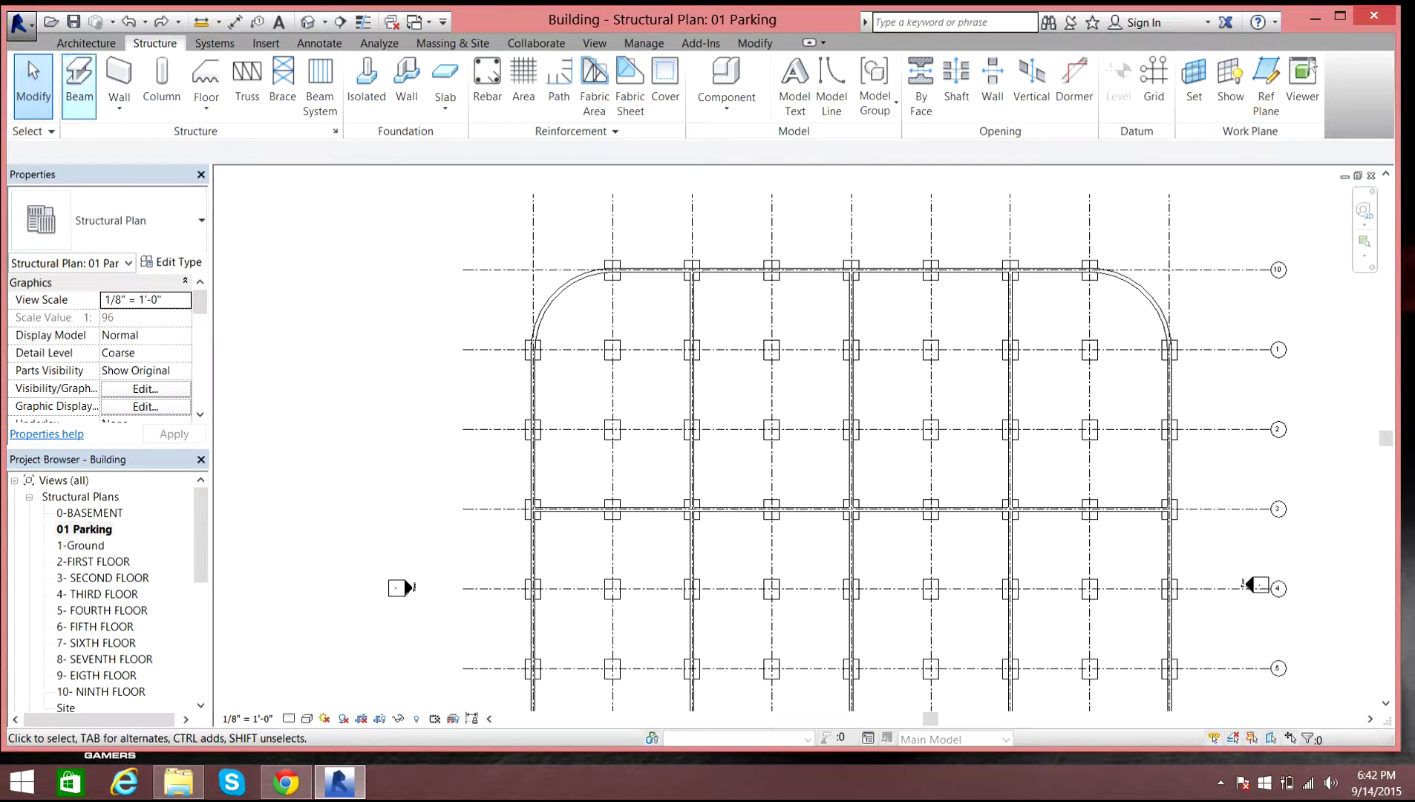
left_click(80, 77)
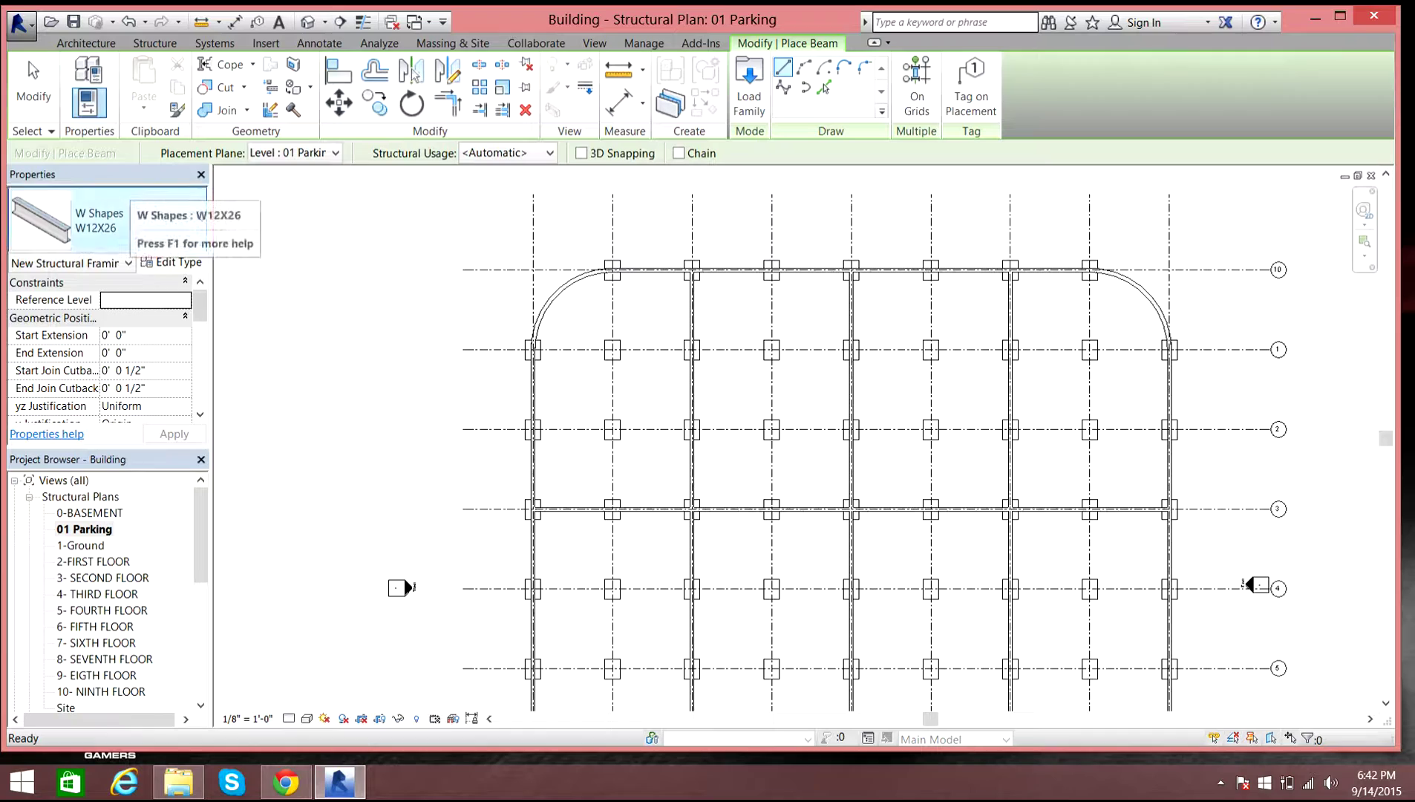
left_click(201, 219)
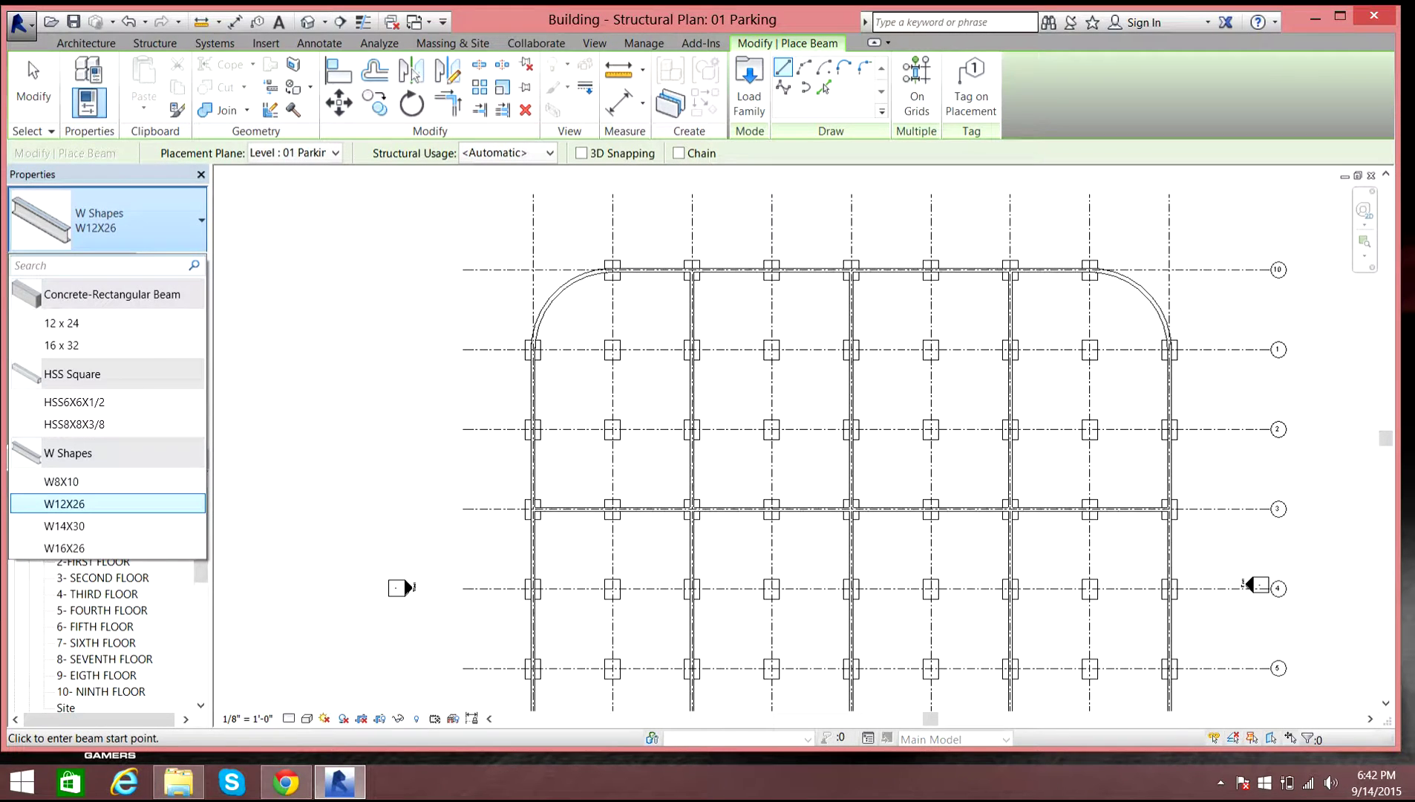
mouse_move(112, 294)
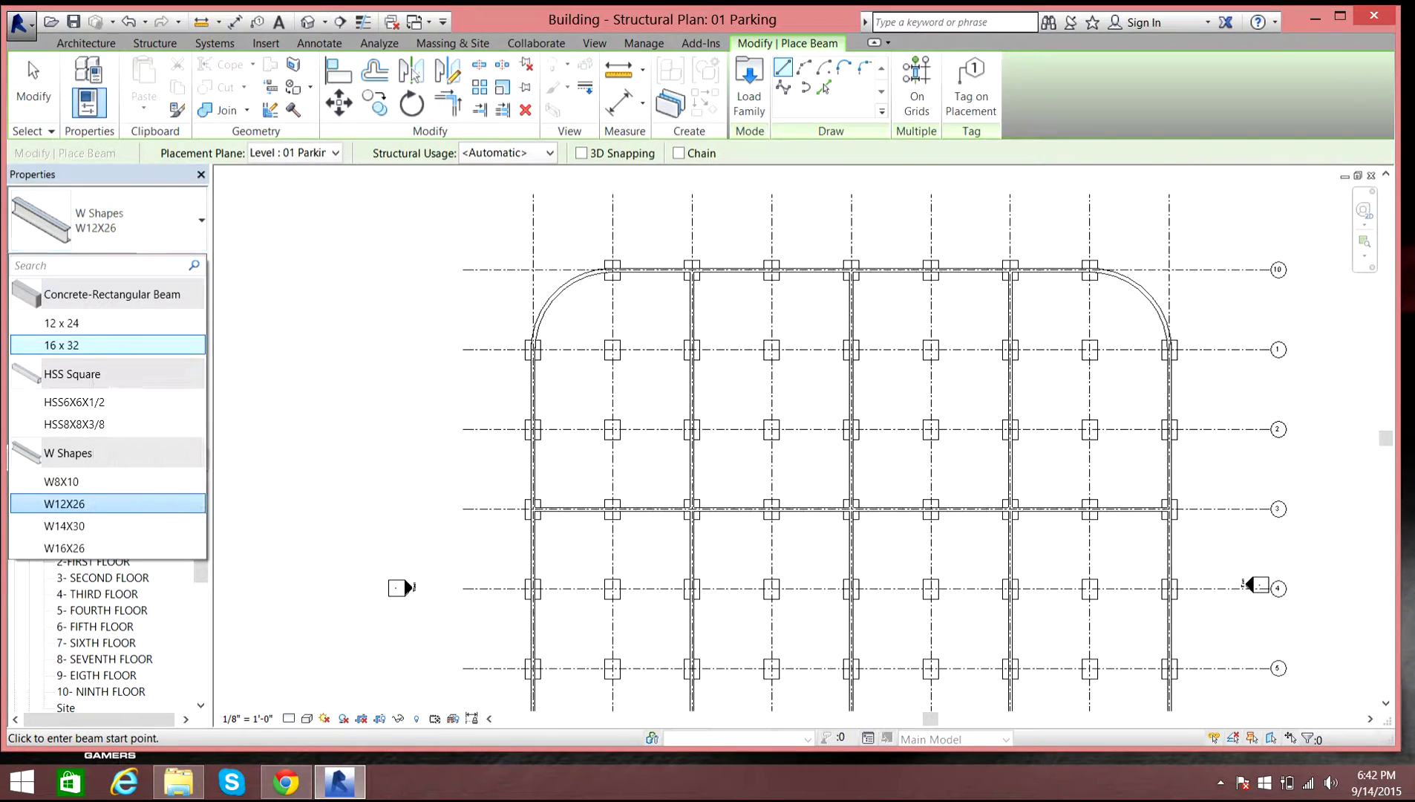
key("Escape")
key("Escape")
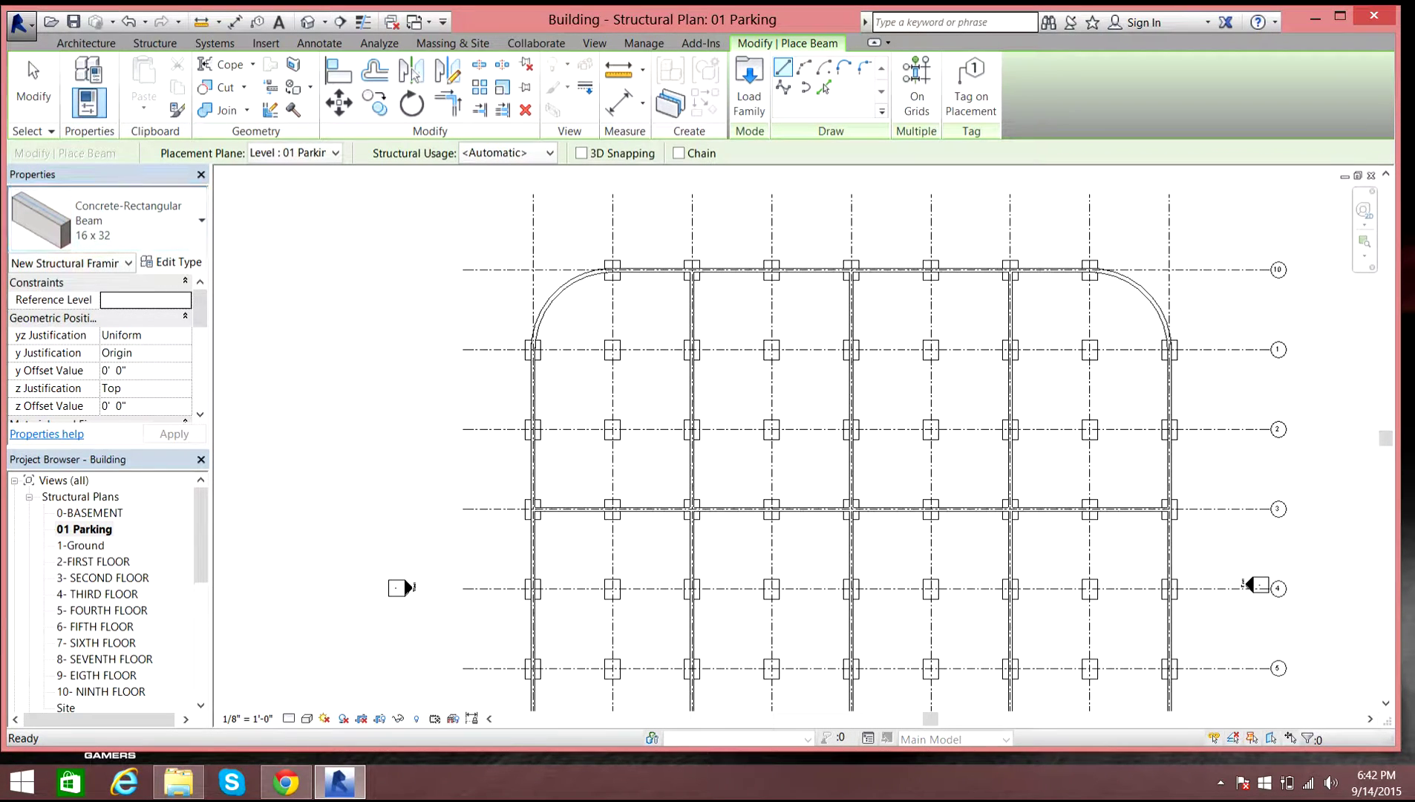
Step: Set both the b and h dimensions of the 16 x 32 beam type to 3' 0" and apply them
left_click(172, 263)
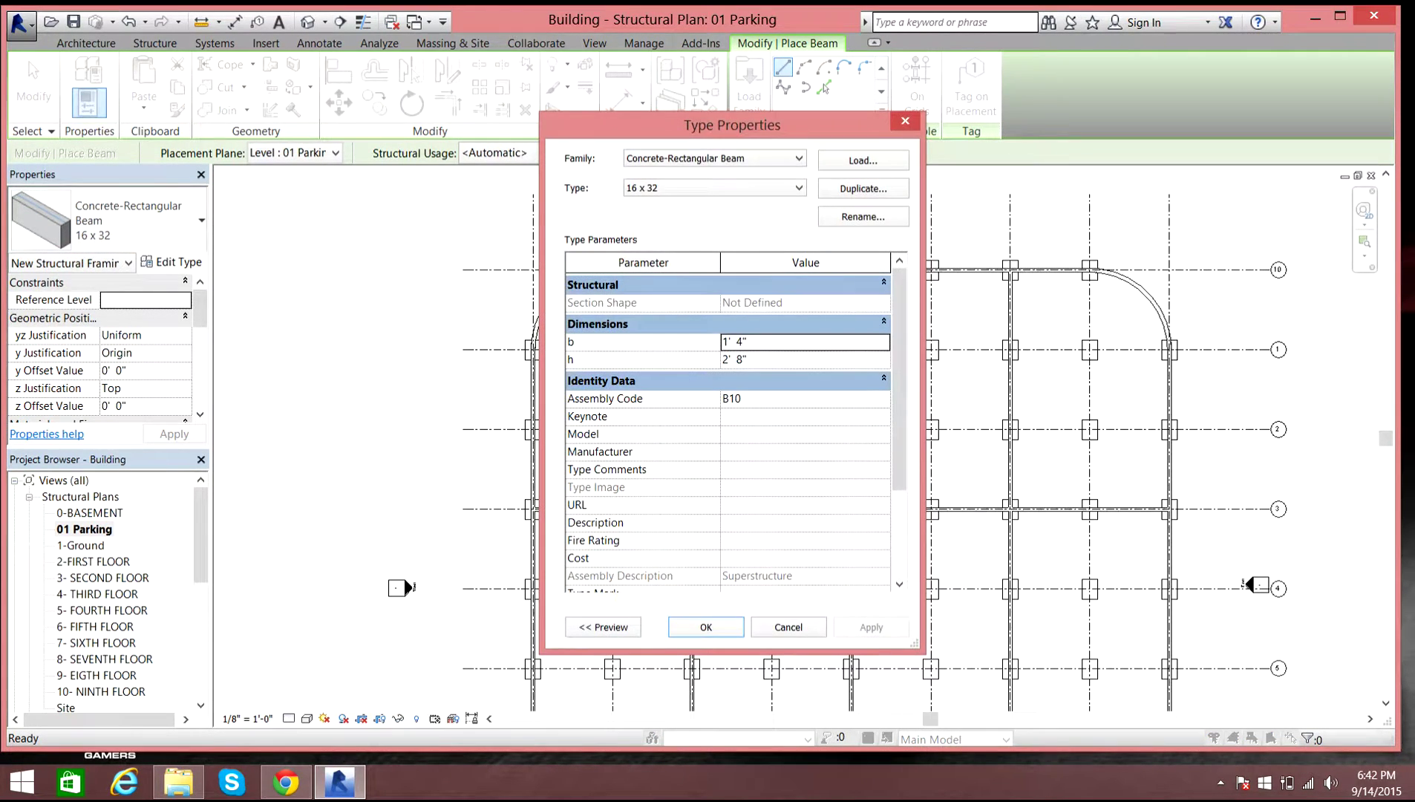
left_click(723, 342)
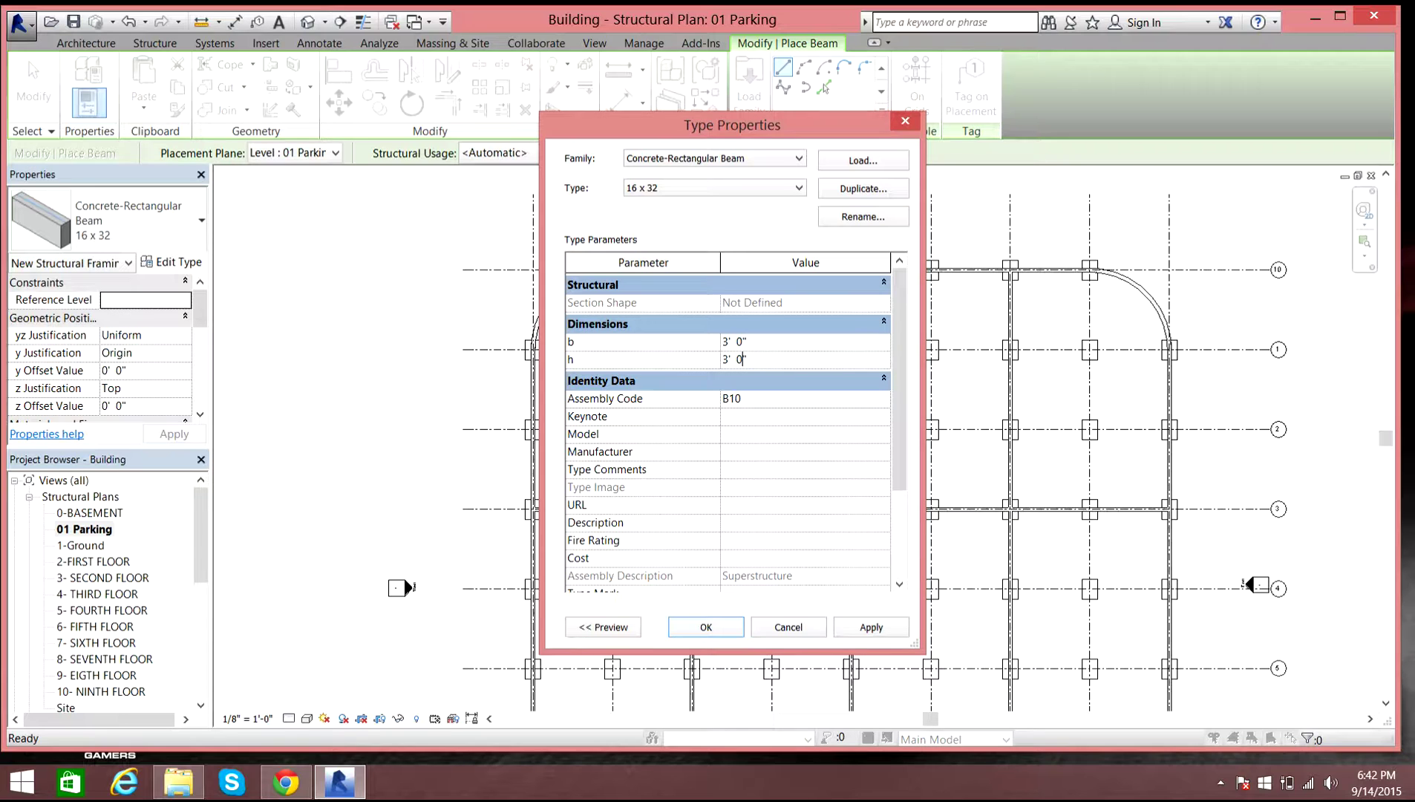
left_click(870, 627)
left_click(706, 627)
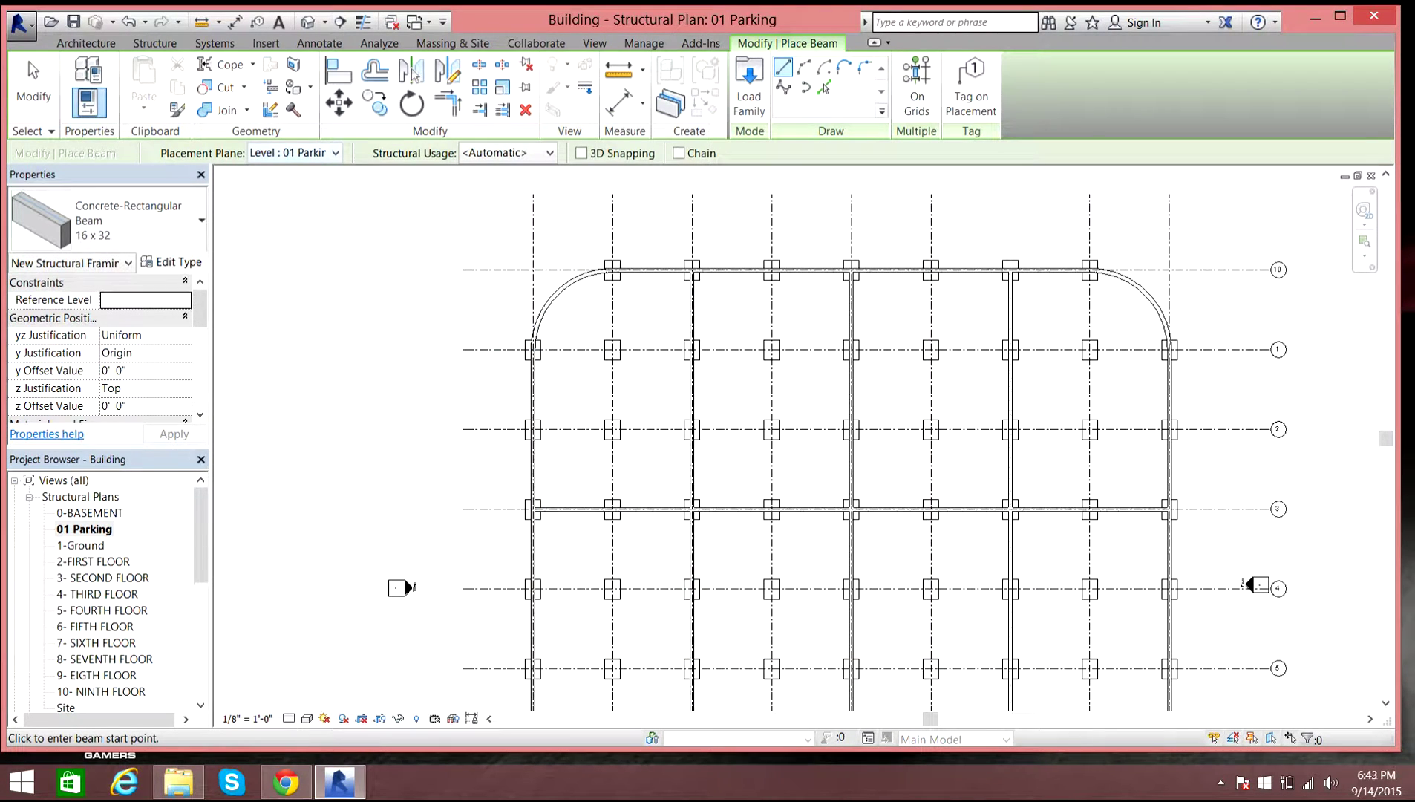
Step: Review the placement plane and structural usage options for the beam
left_click(294, 153)
key("Escape")
left_click(507, 153)
key("Return")
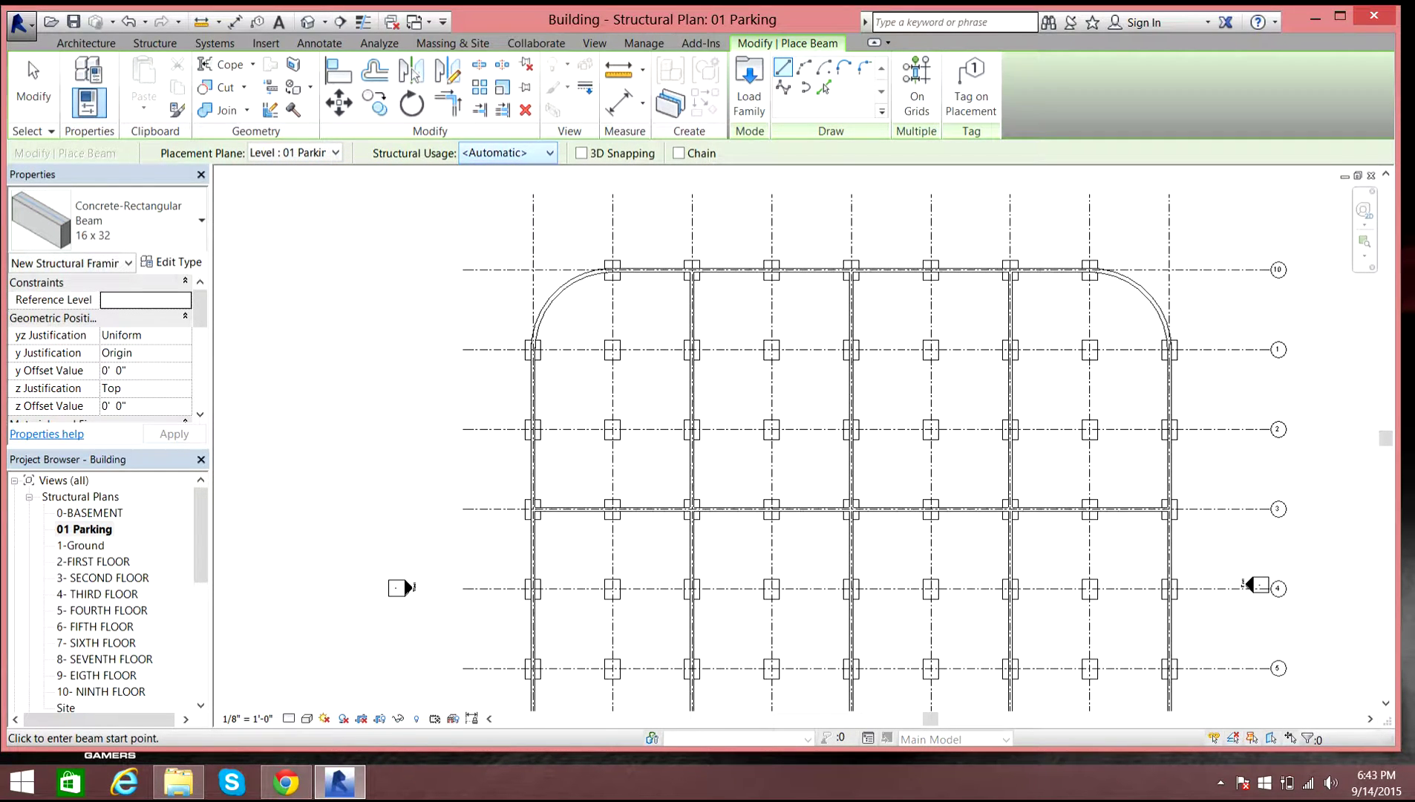
Step: Place a concrete beam along grid line 10 between the centres of the first and second columns after the curved corner
scroll(613, 269, "up", 5)
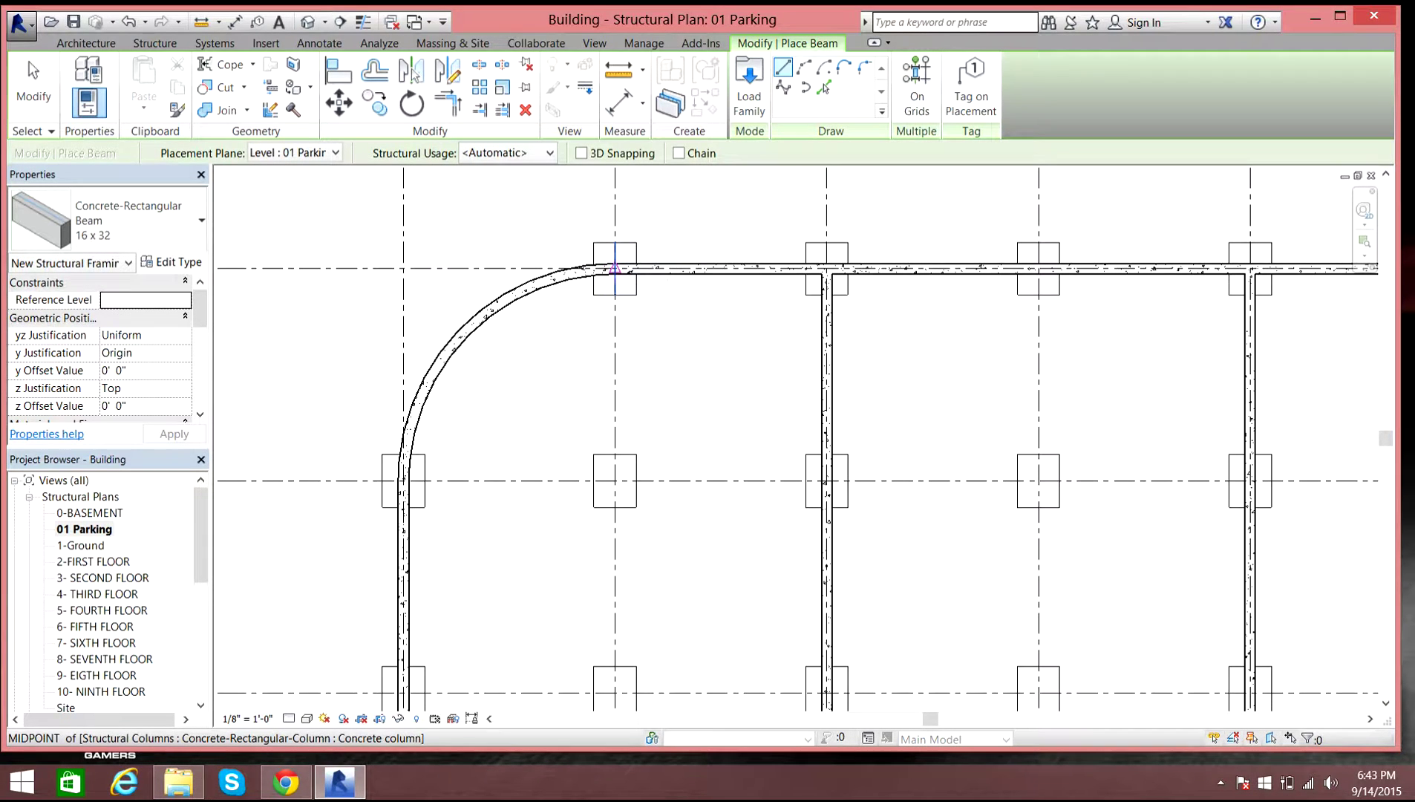
left_click(614, 270)
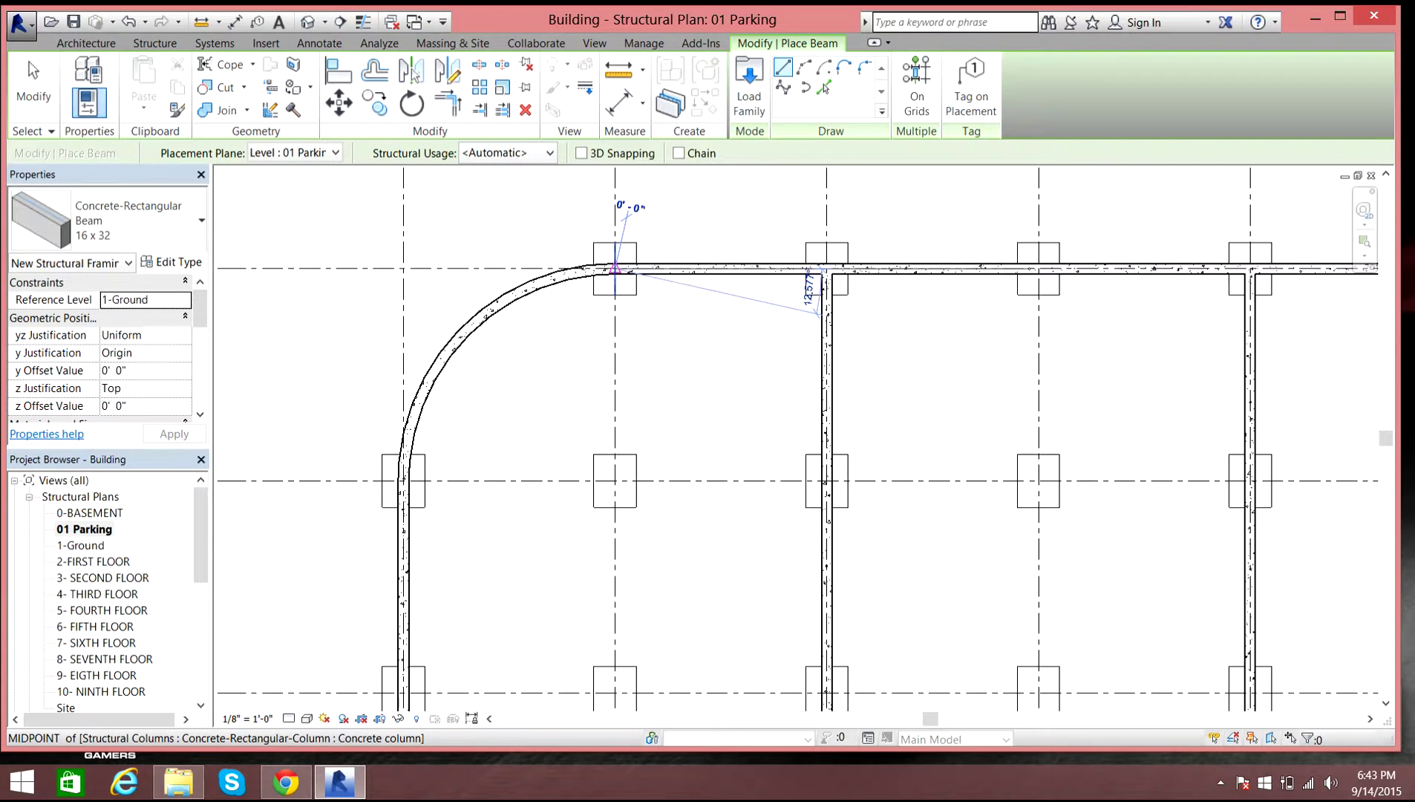
left_click(826, 269)
scroll(859, 265, "down", 4)
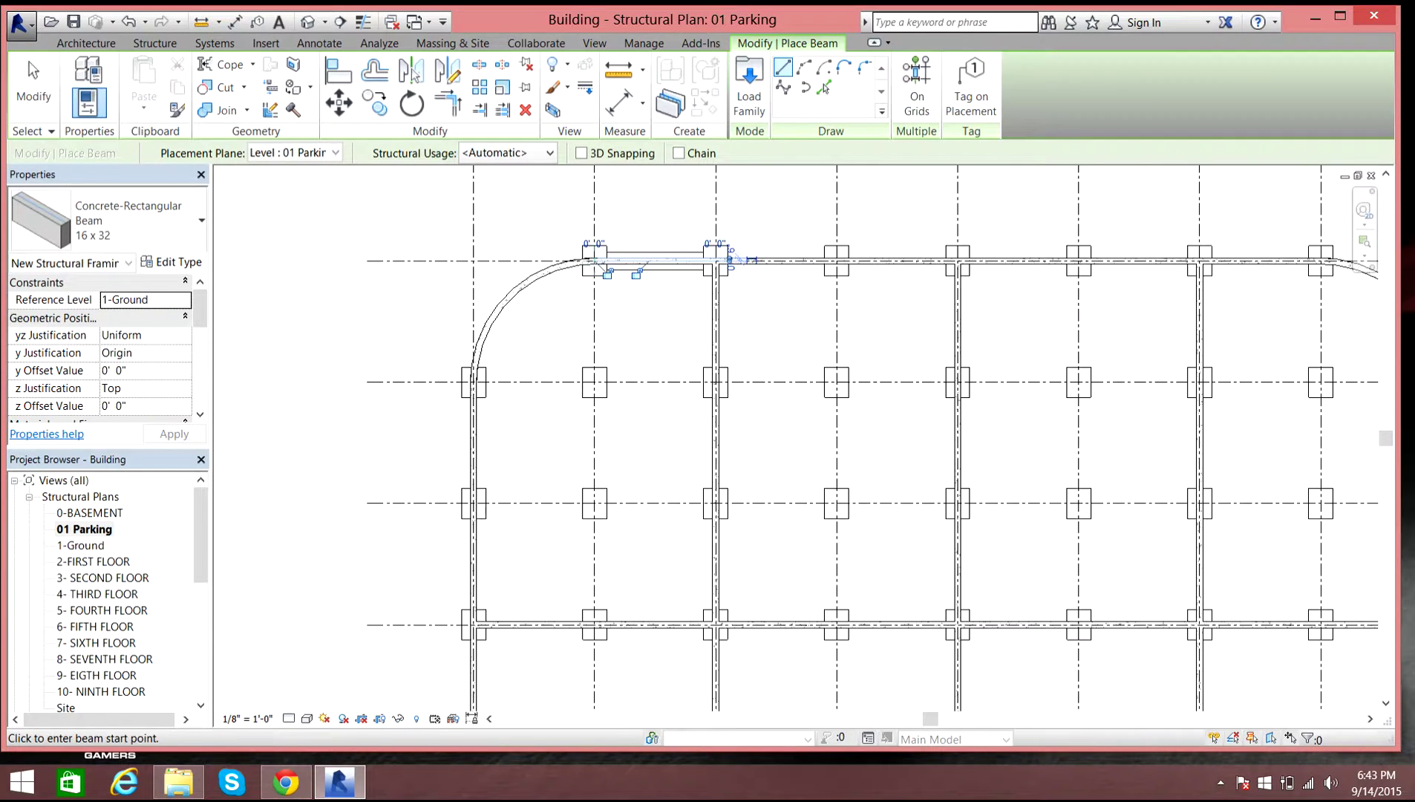
Step: Place two more 20' beams along grid line 10, from the second to the third and from the third to the fourth column
scroll(626, 256, "up", 2)
scroll(794, 259, "up", 3)
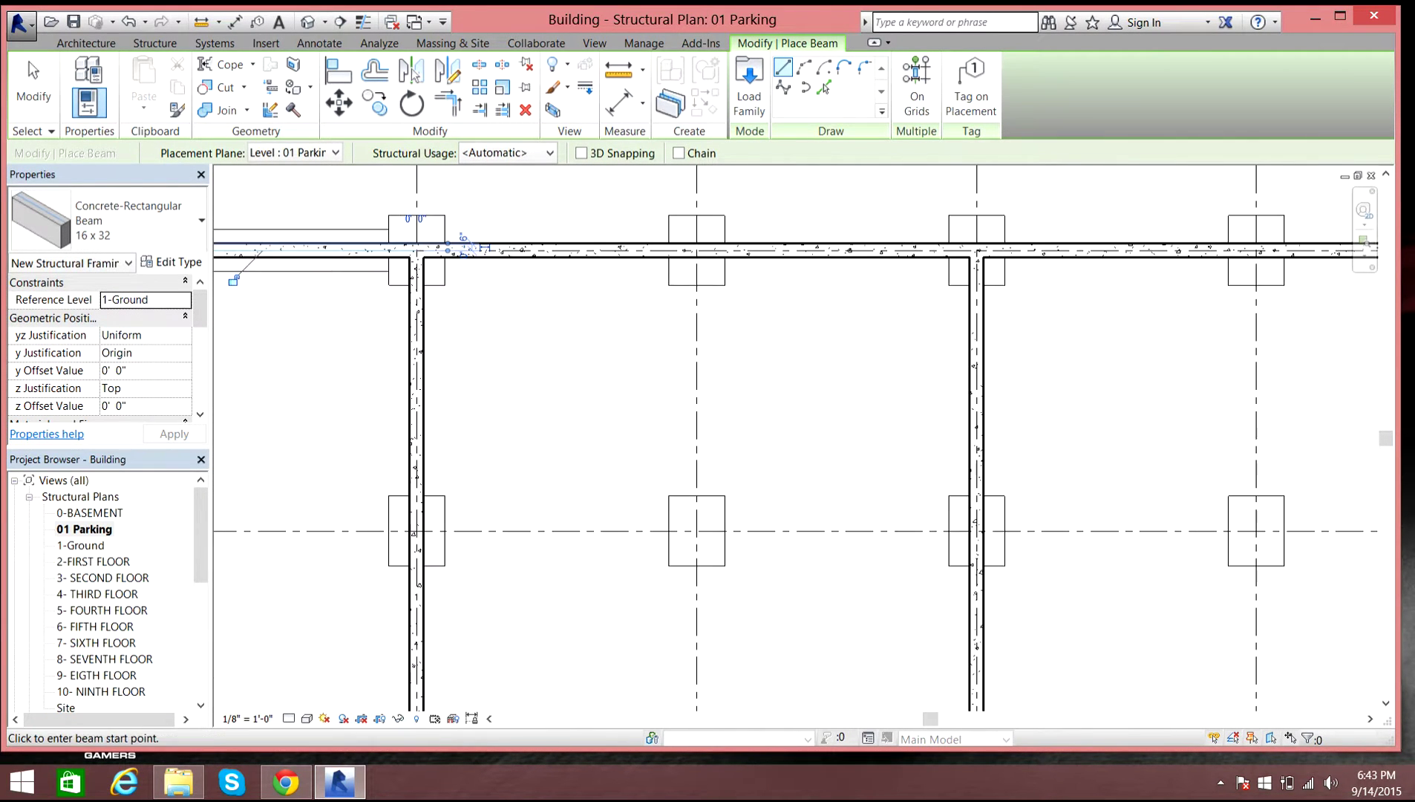
left_click(417, 252)
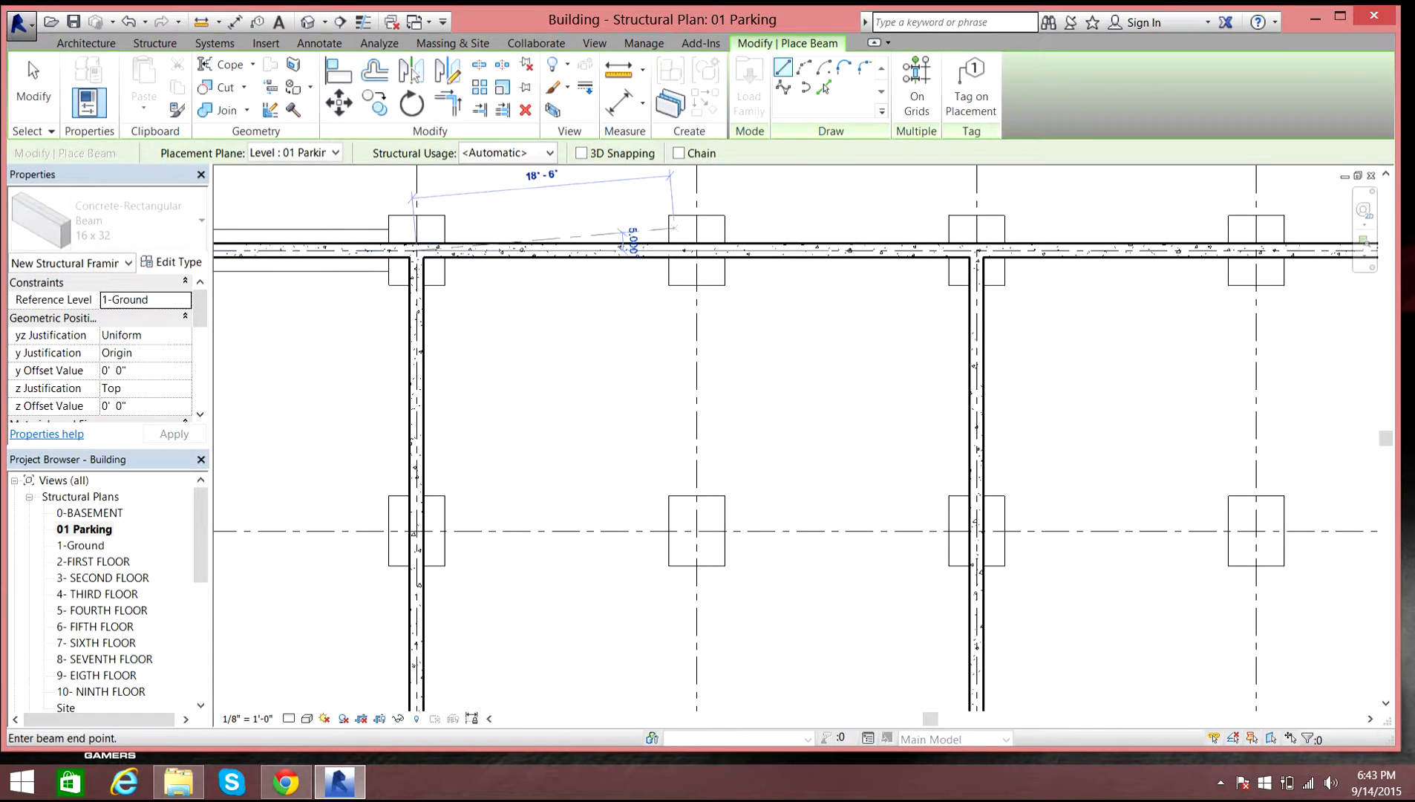
left_click(696, 250)
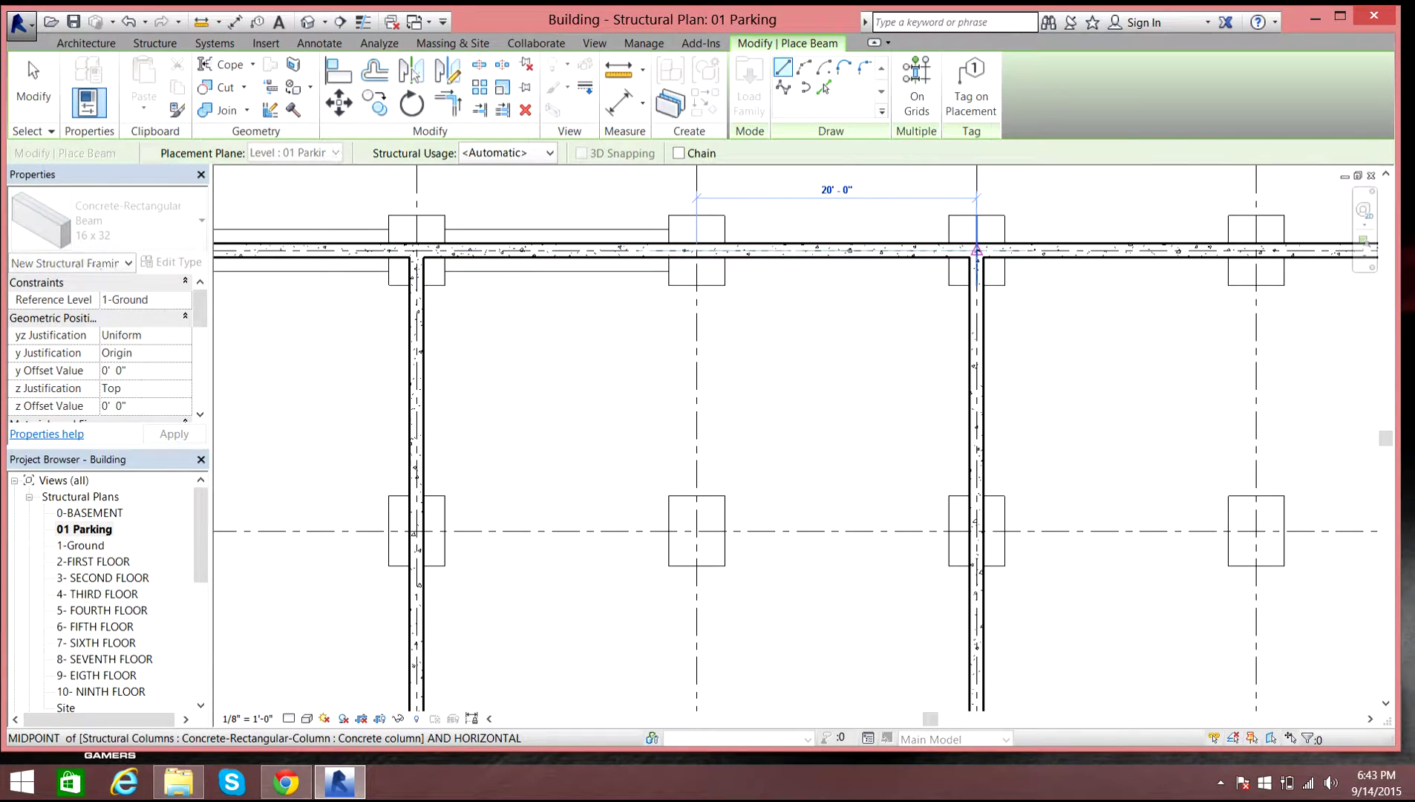
left_click(976, 250)
scroll(977, 250, "down", 5)
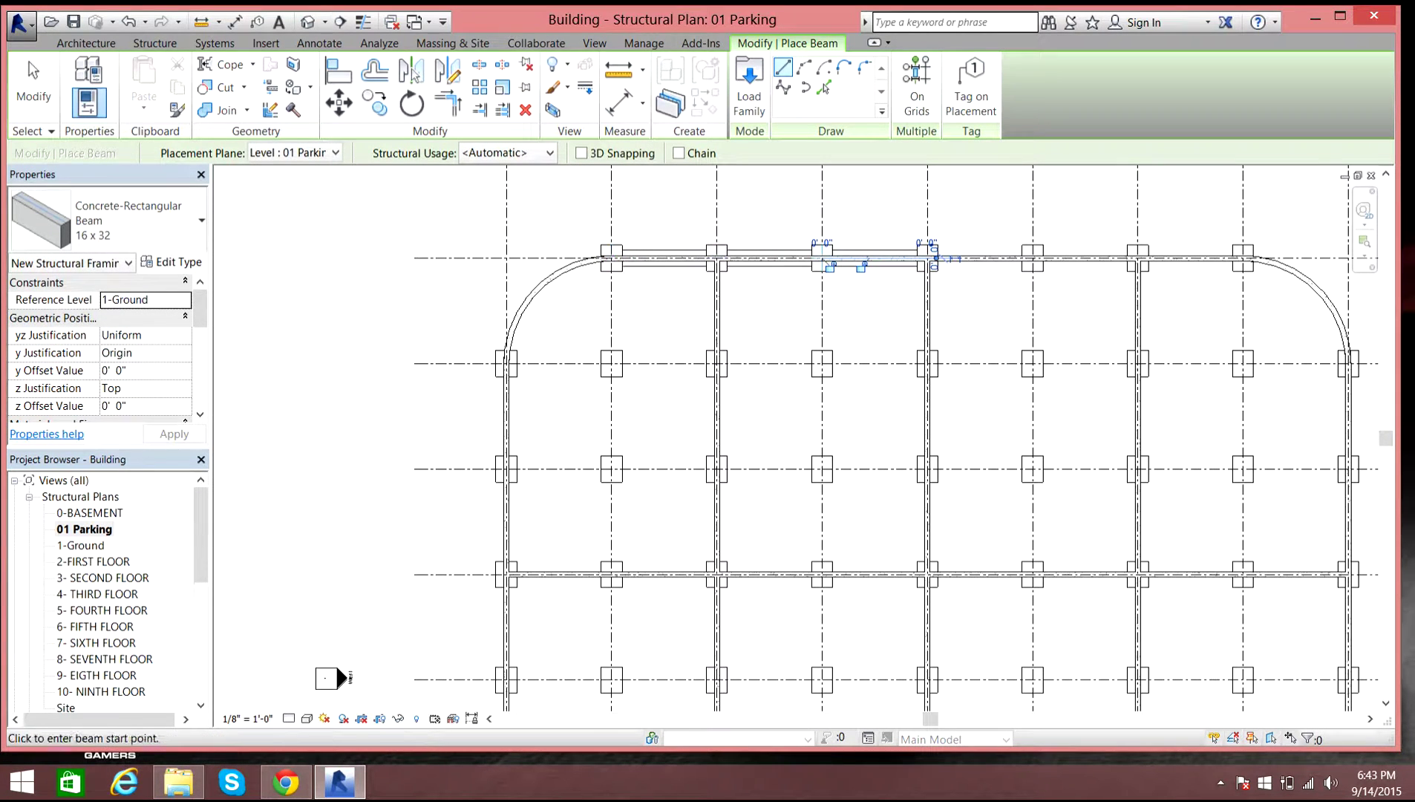
Step: Continue the grid line 10 beams with two 20' spans, from the fourth to the fifth and the fifth to the sixth column
scroll(1095, 246, "up", 3)
scroll(1091, 241, "up", 2)
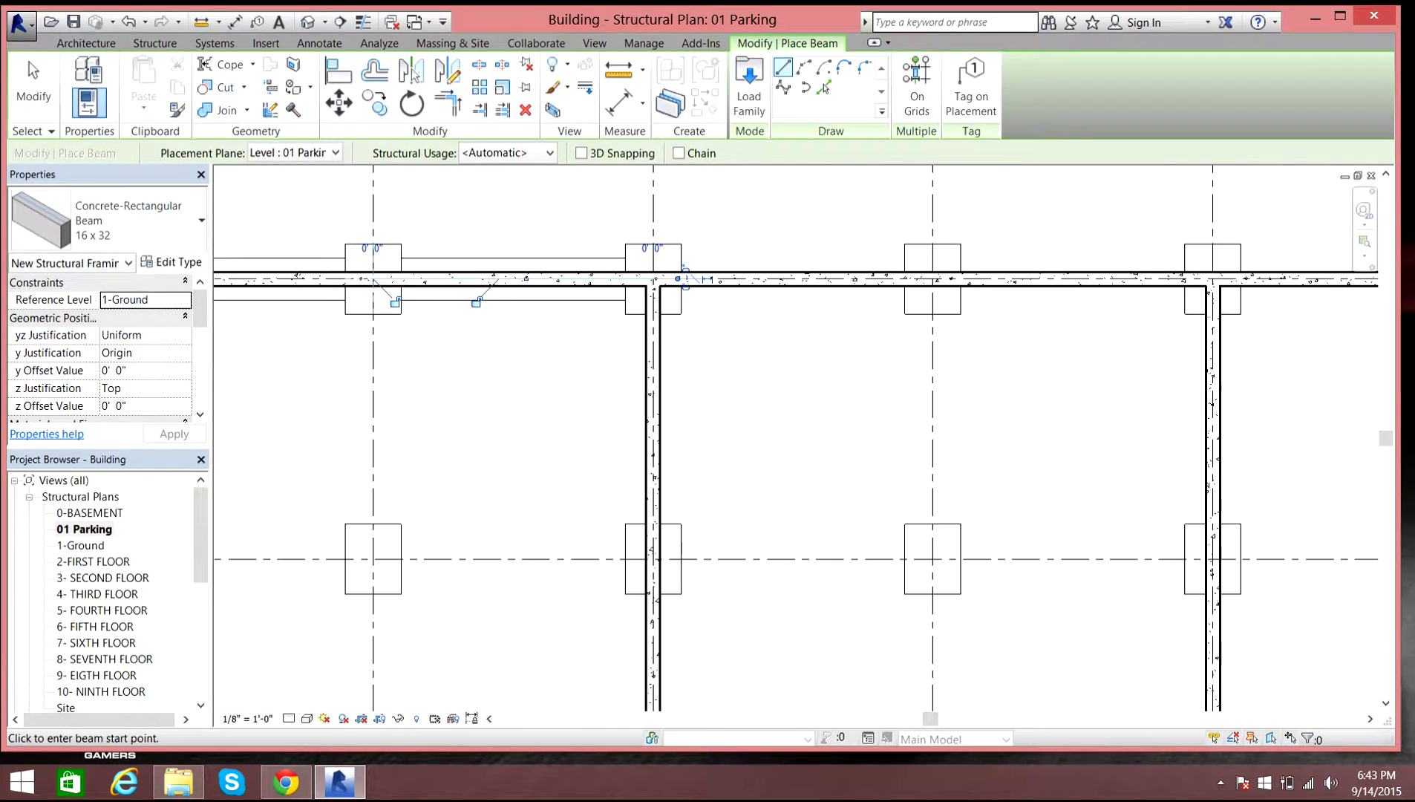
left_click(653, 279)
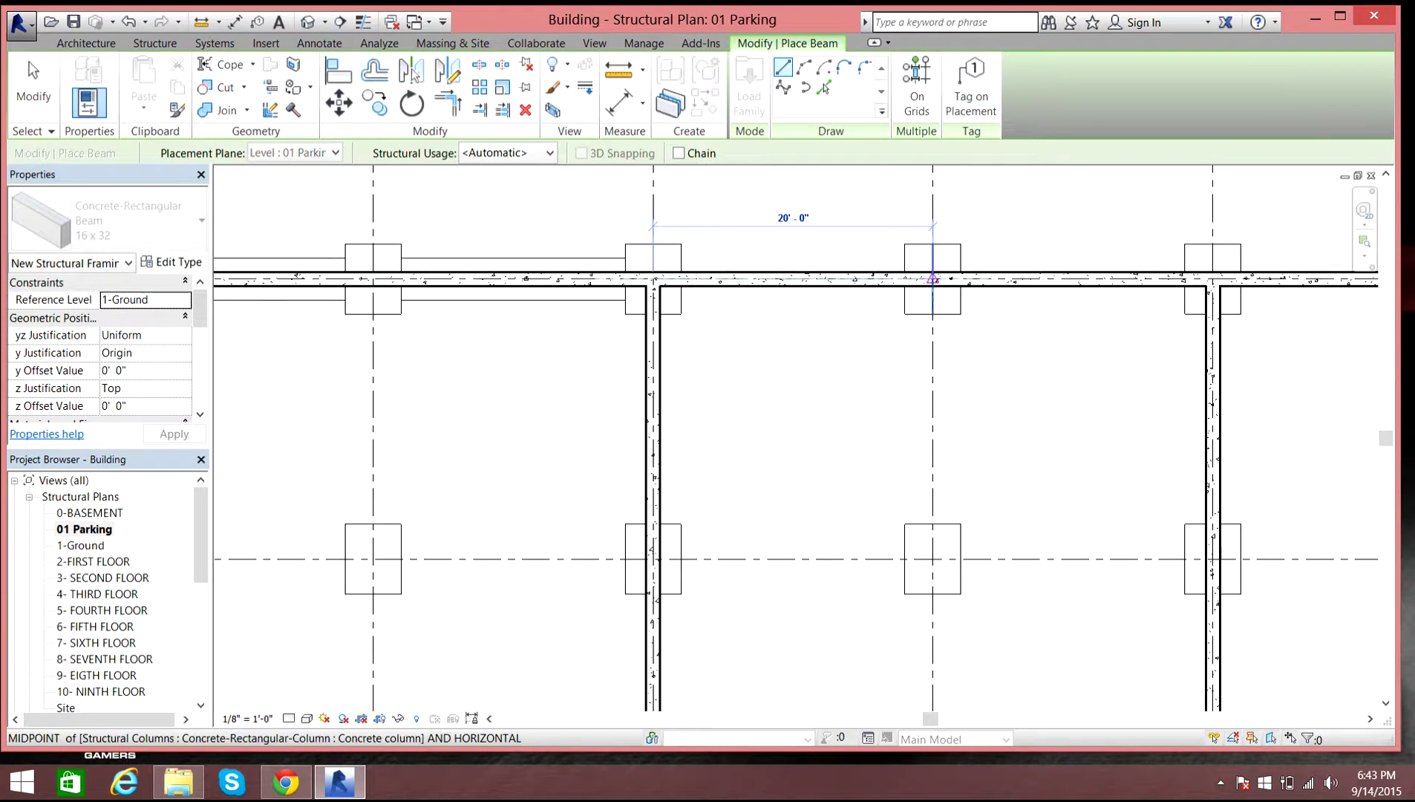
left_click(932, 278)
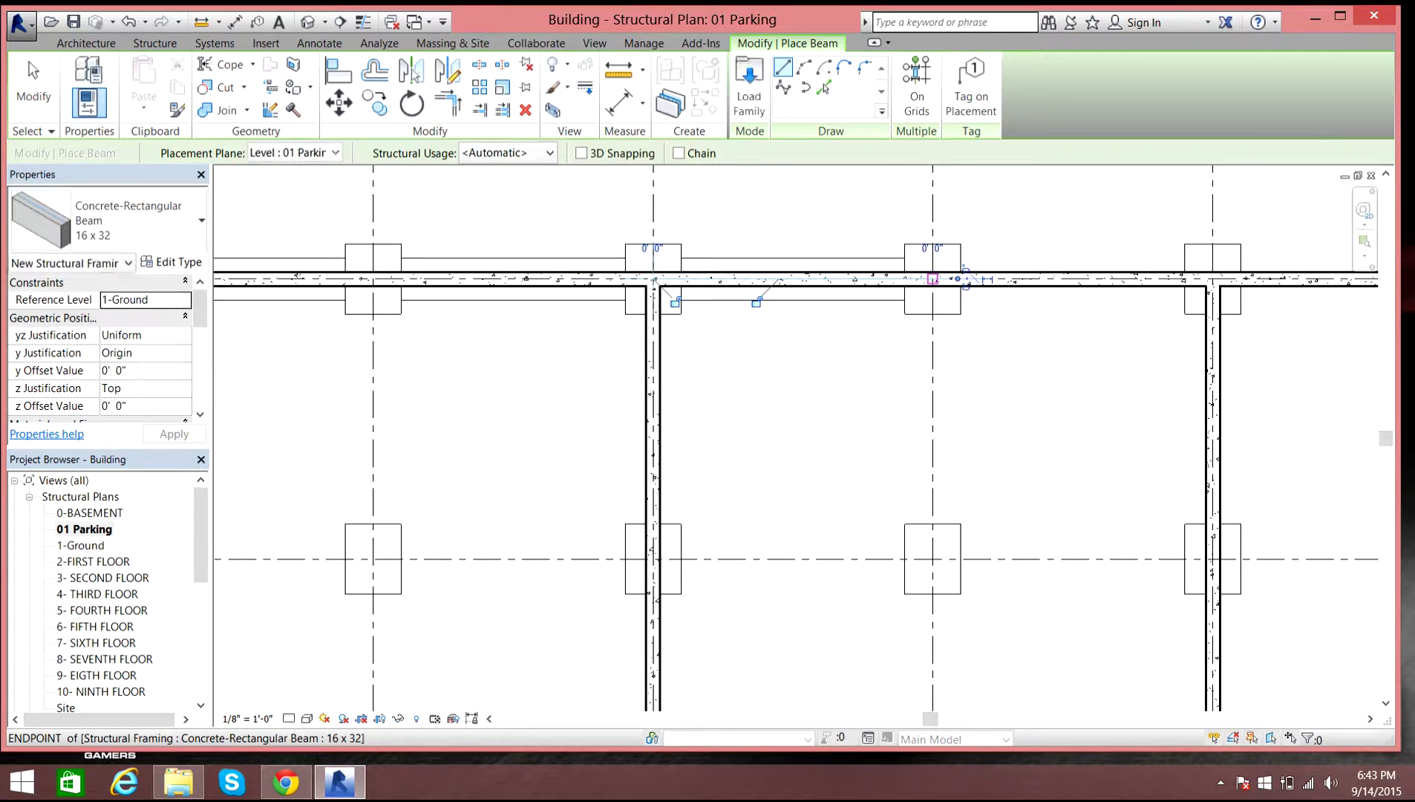
left_click(932, 278)
left_click(1184, 279)
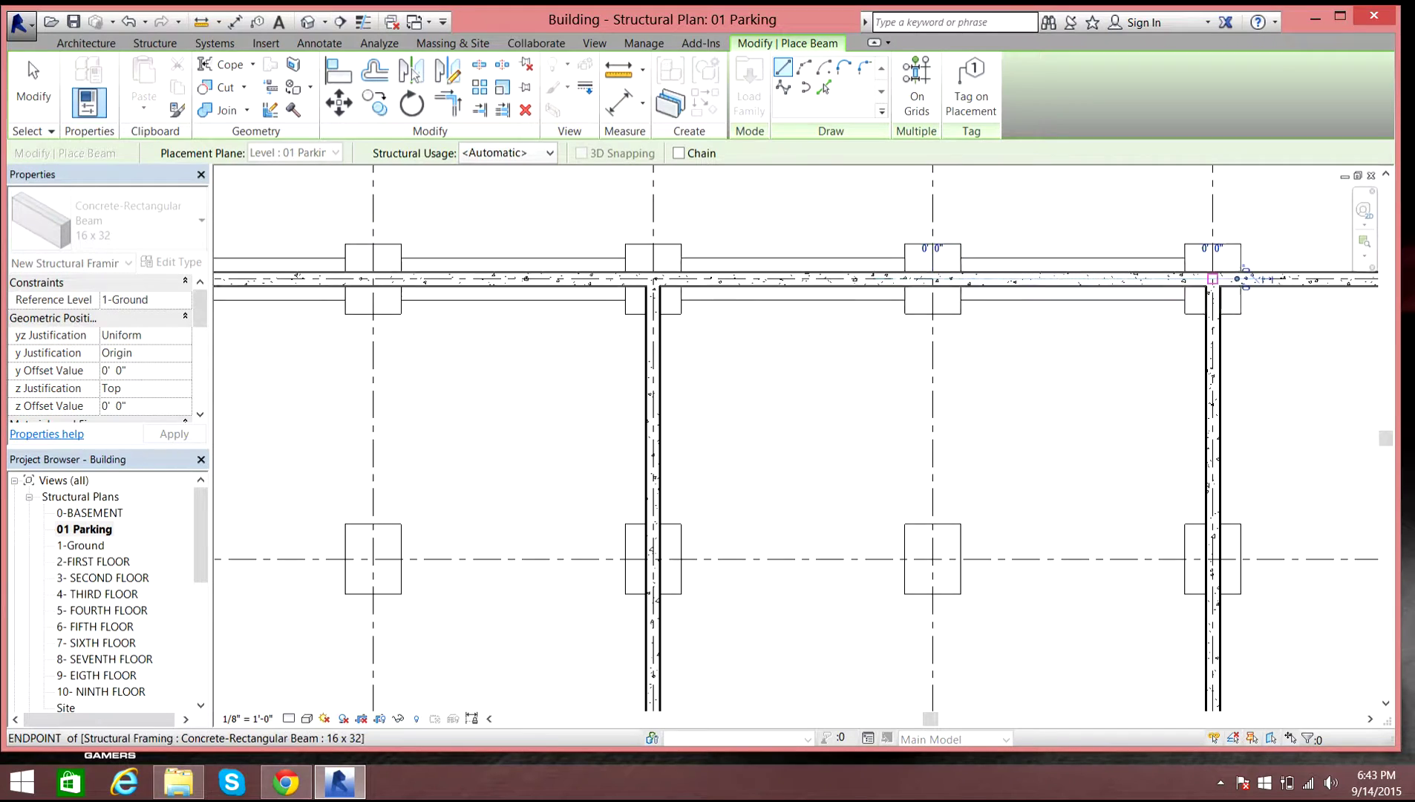
scroll(1184, 279, "down", 3)
scroll(1055, 282, "down", 4)
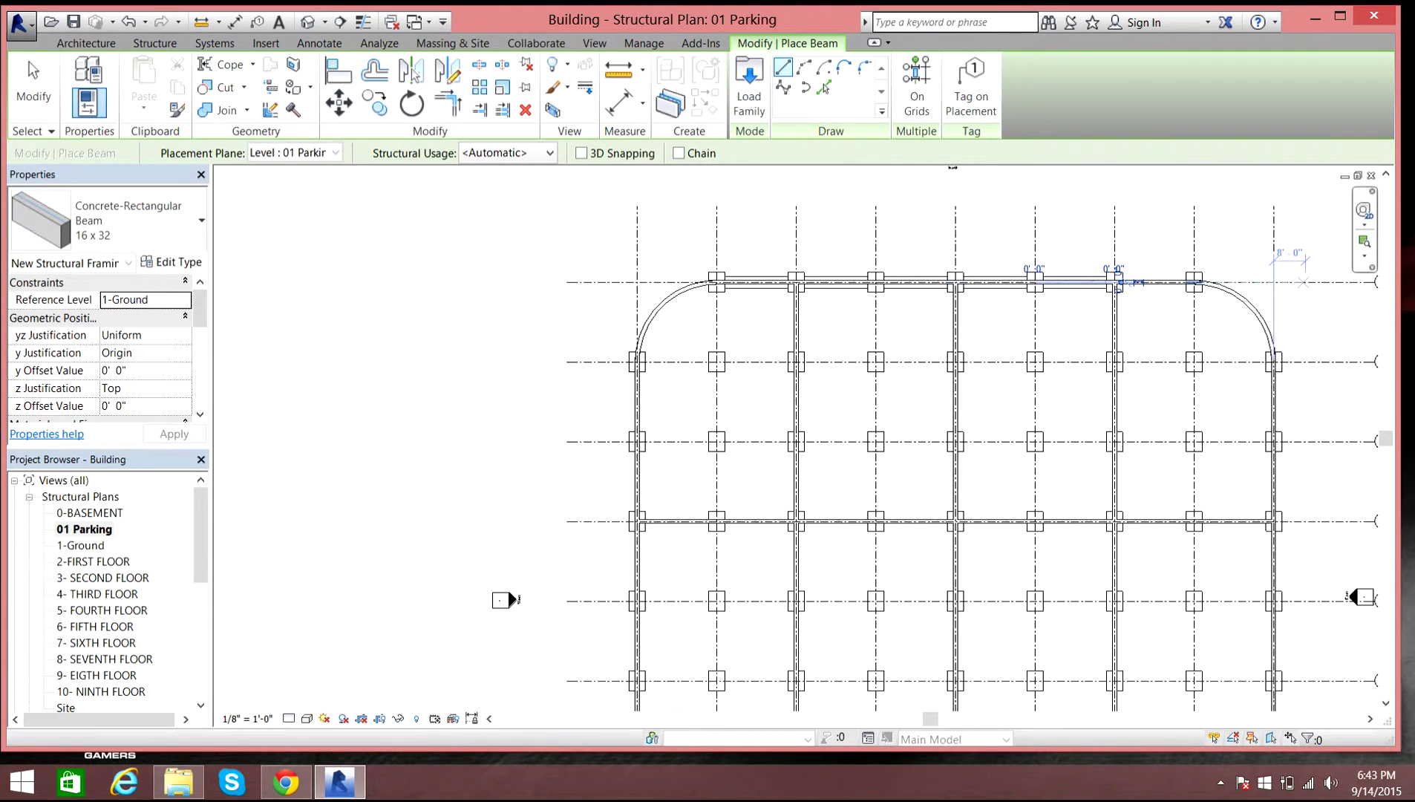
Step: Place the last 20' beam along grid line 10, from the centre of the sixth column to the seventh
scroll(1336, 290, "up", 6)
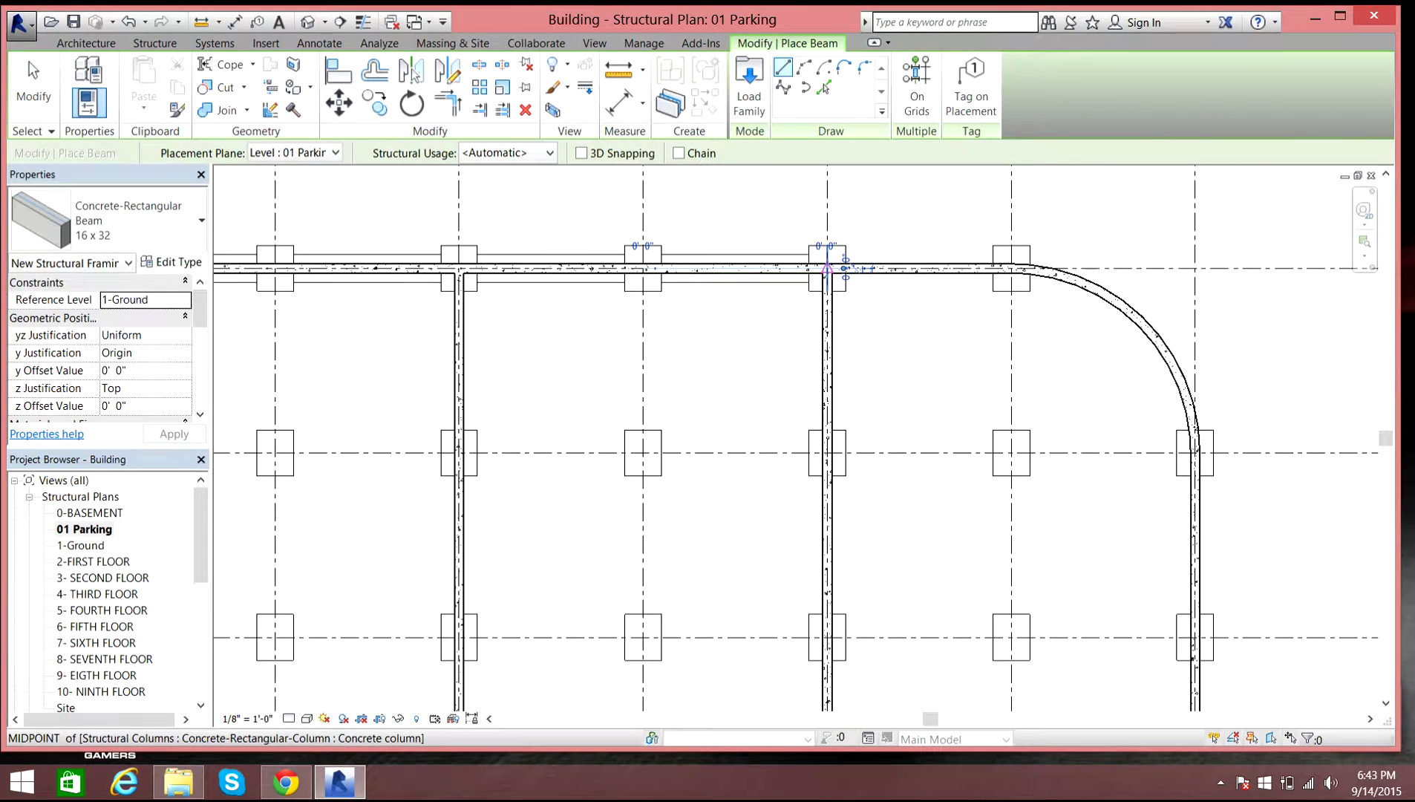
left_click(827, 267)
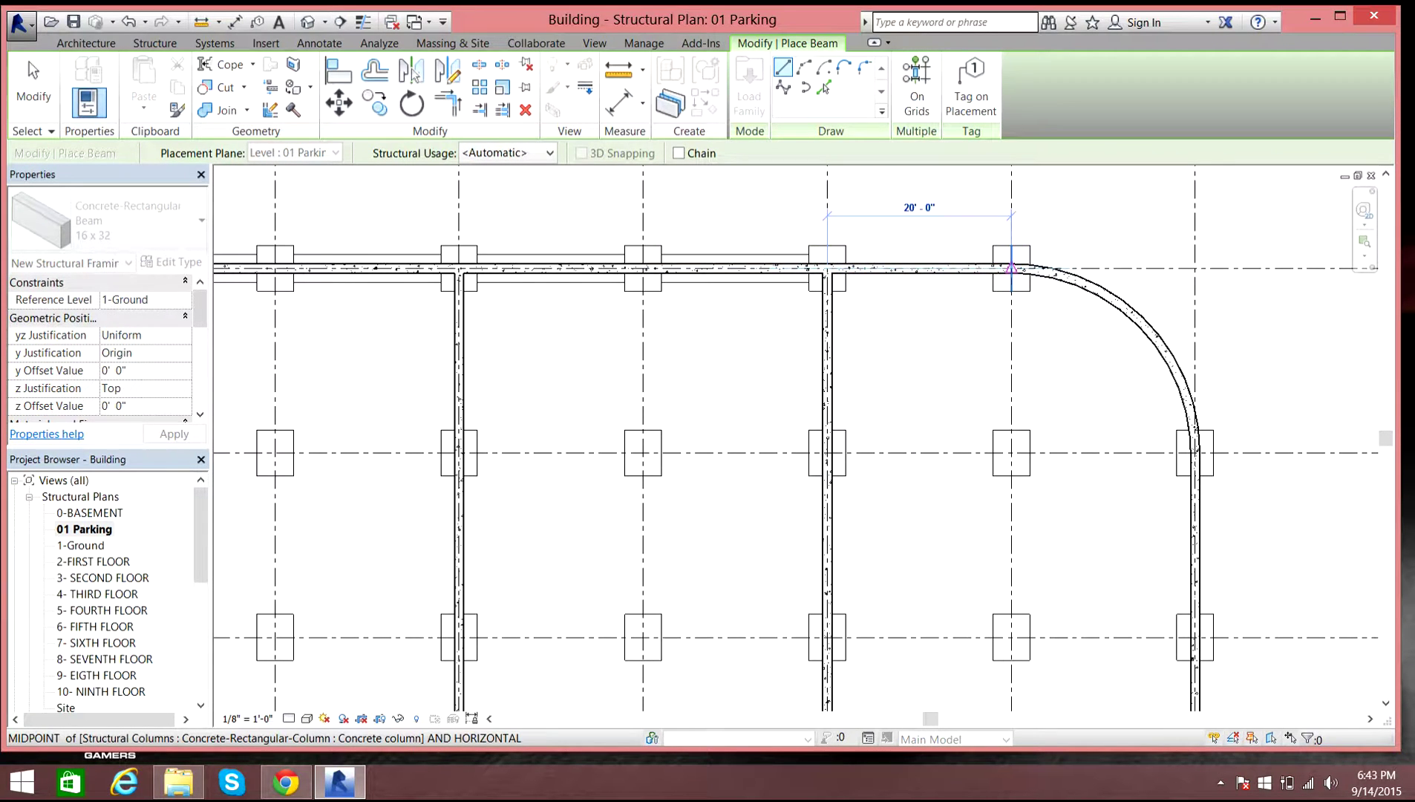
left_click(1011, 267)
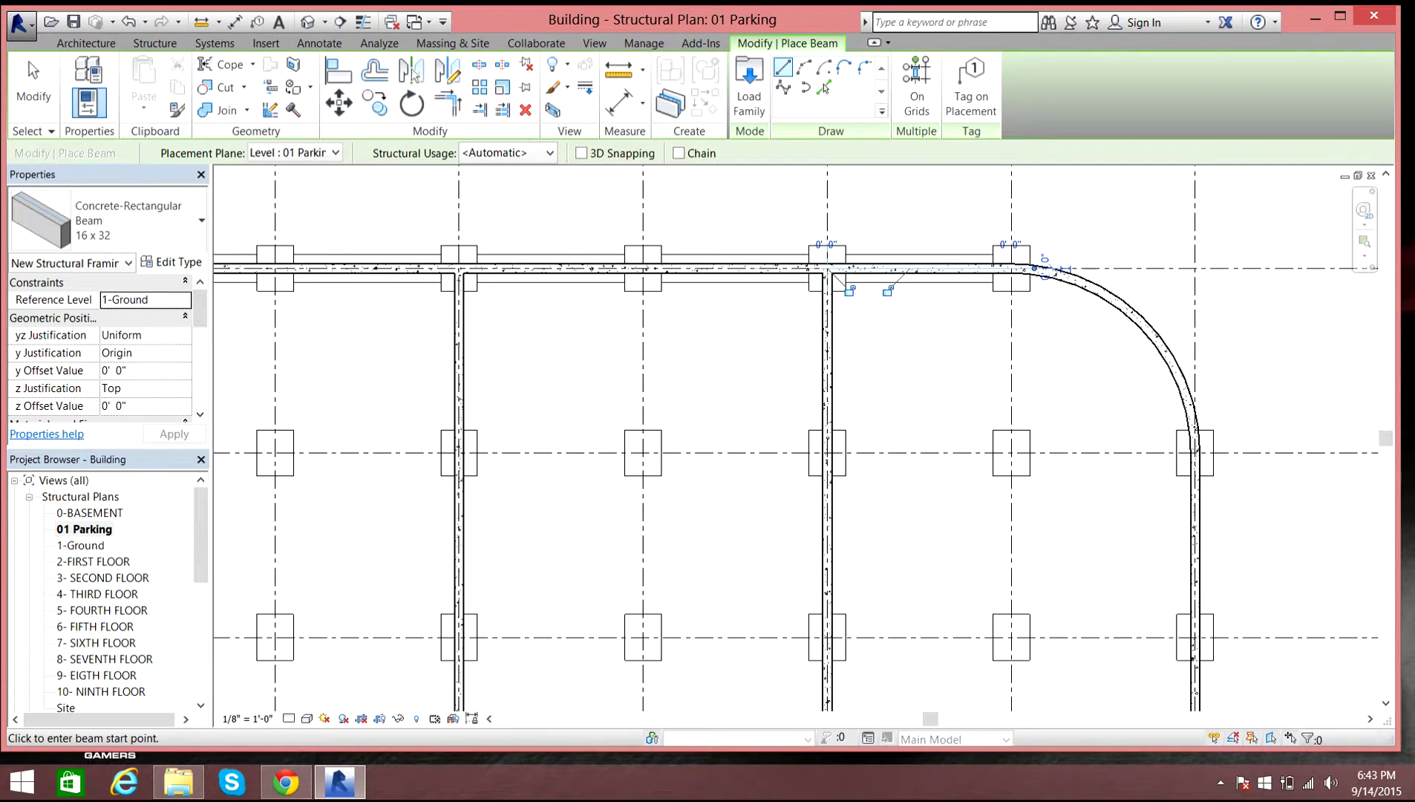
scroll(1039, 267, "down", 4)
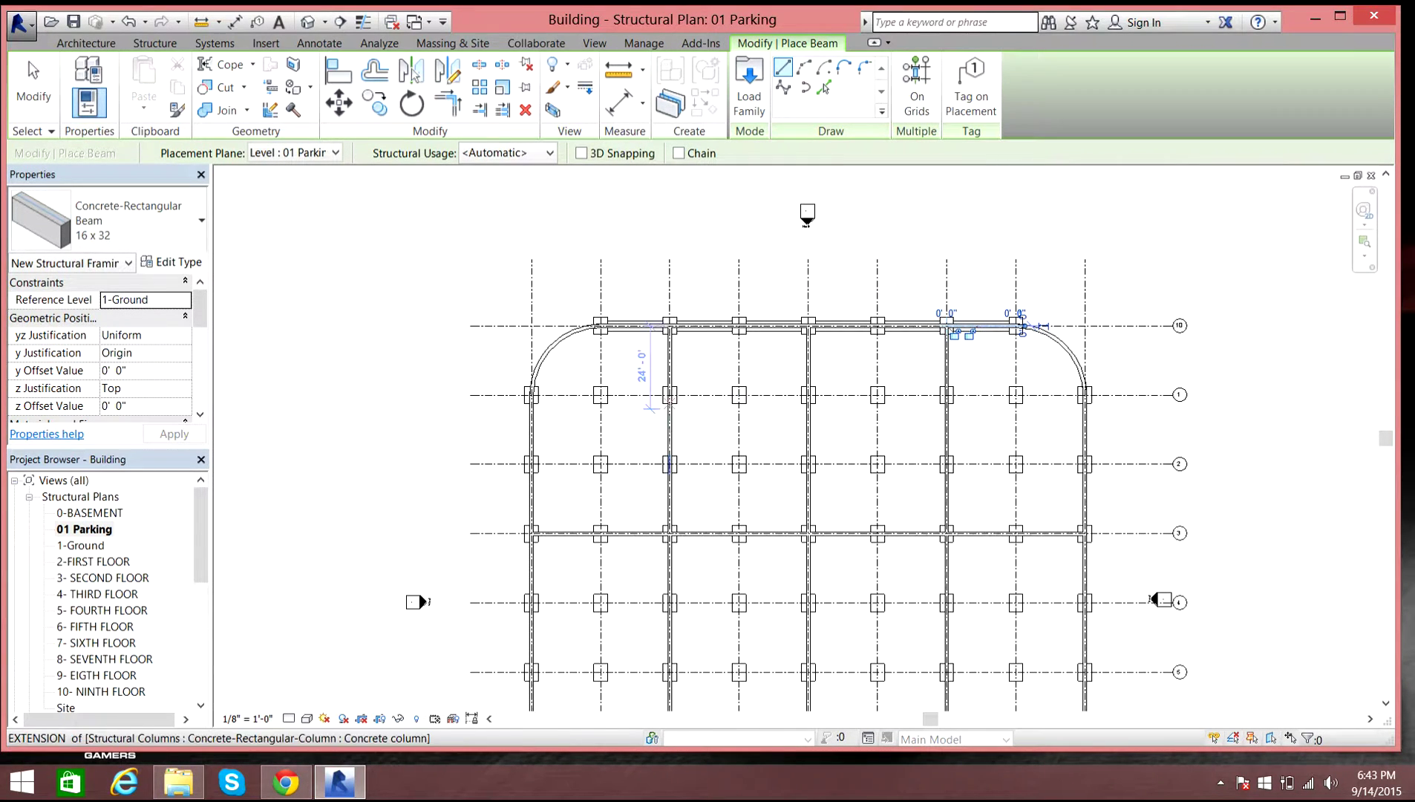
scroll(464, 459, "down", 3)
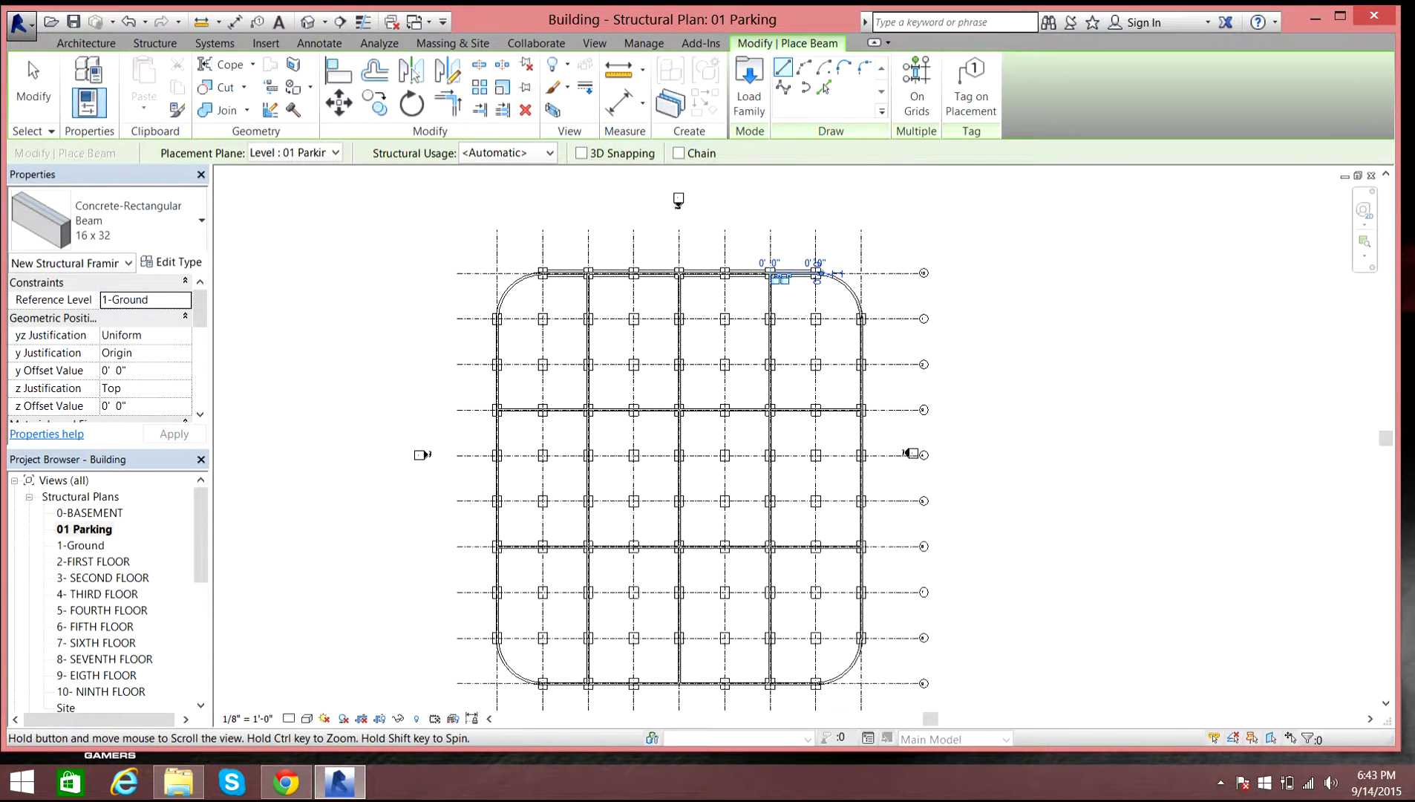
scroll(506, 284, "up", 5)
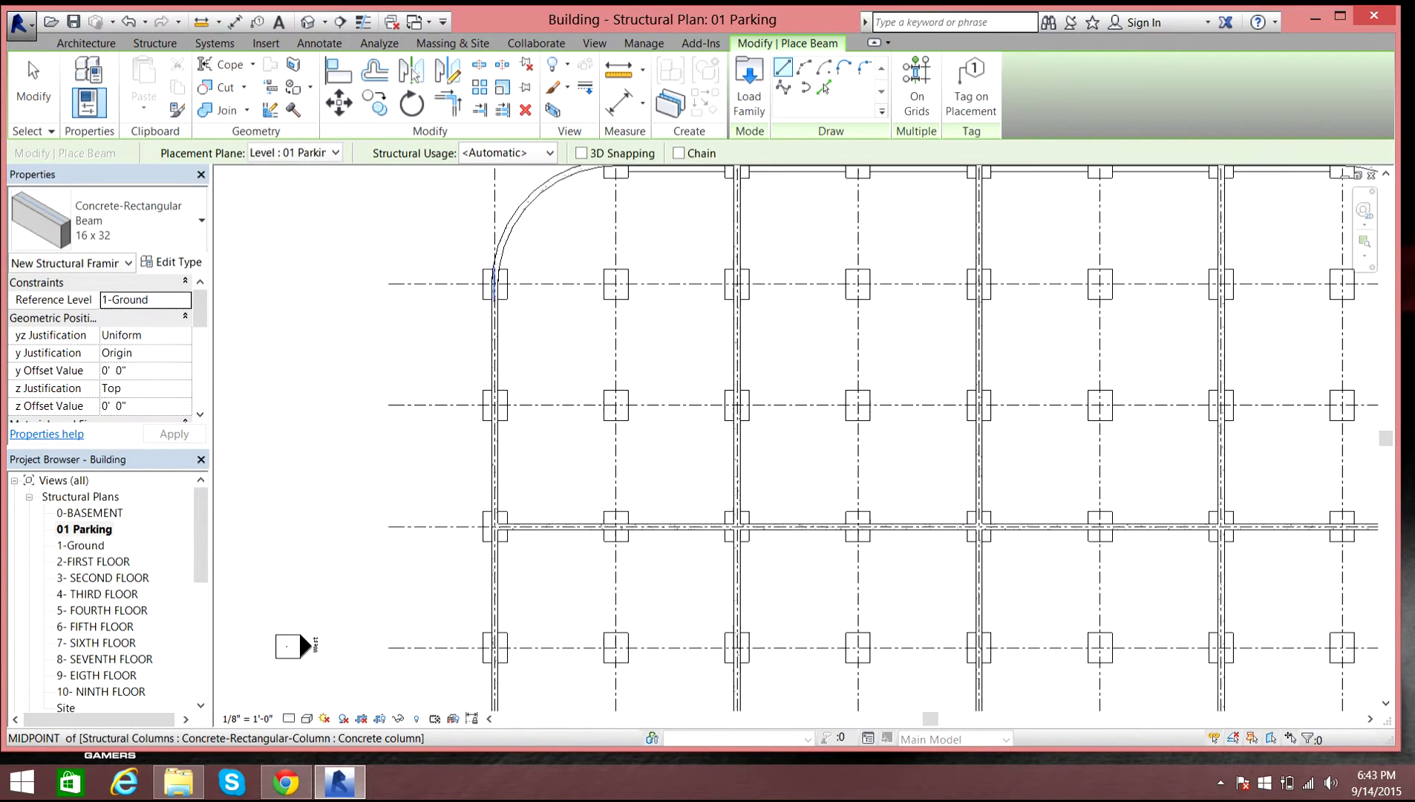
left_click(486, 288)
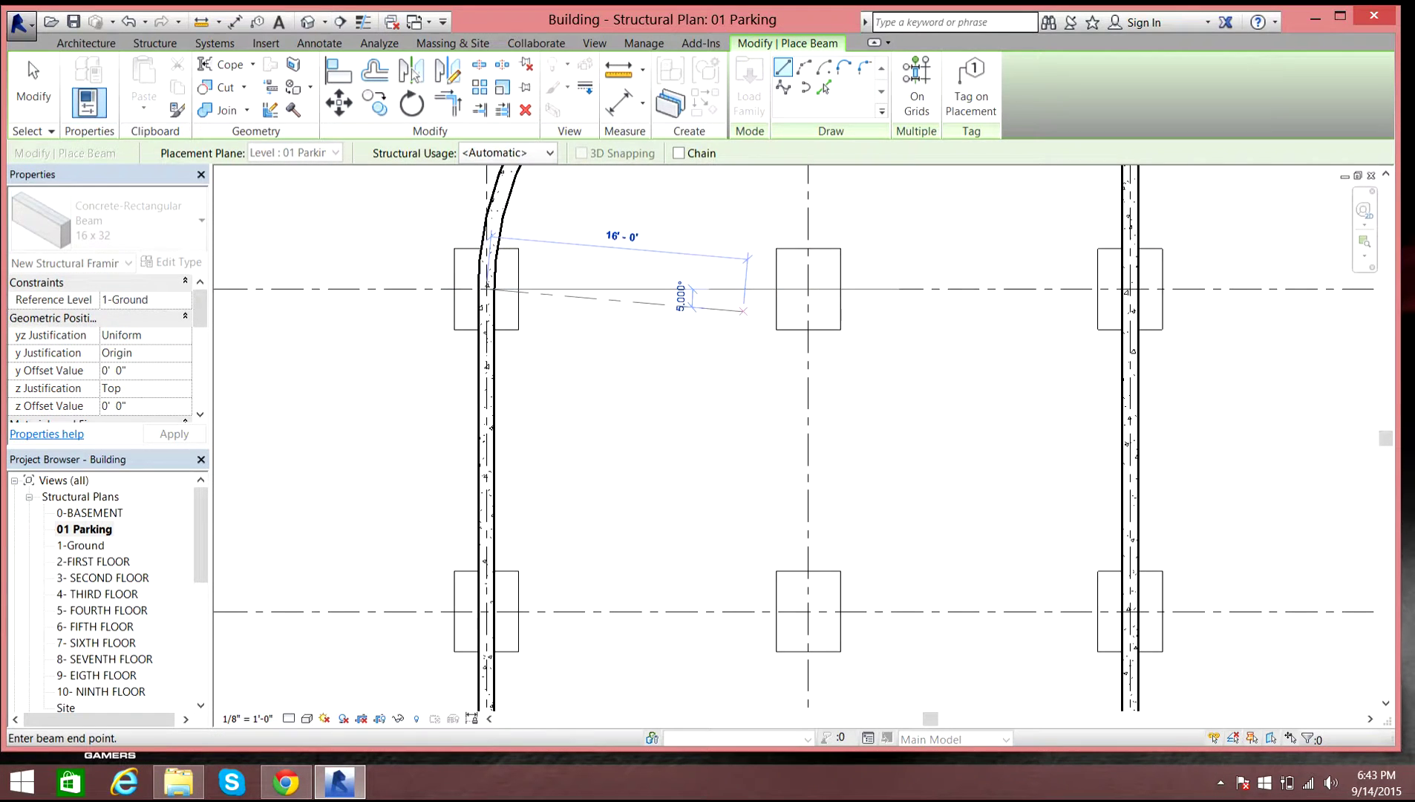
key("Escape")
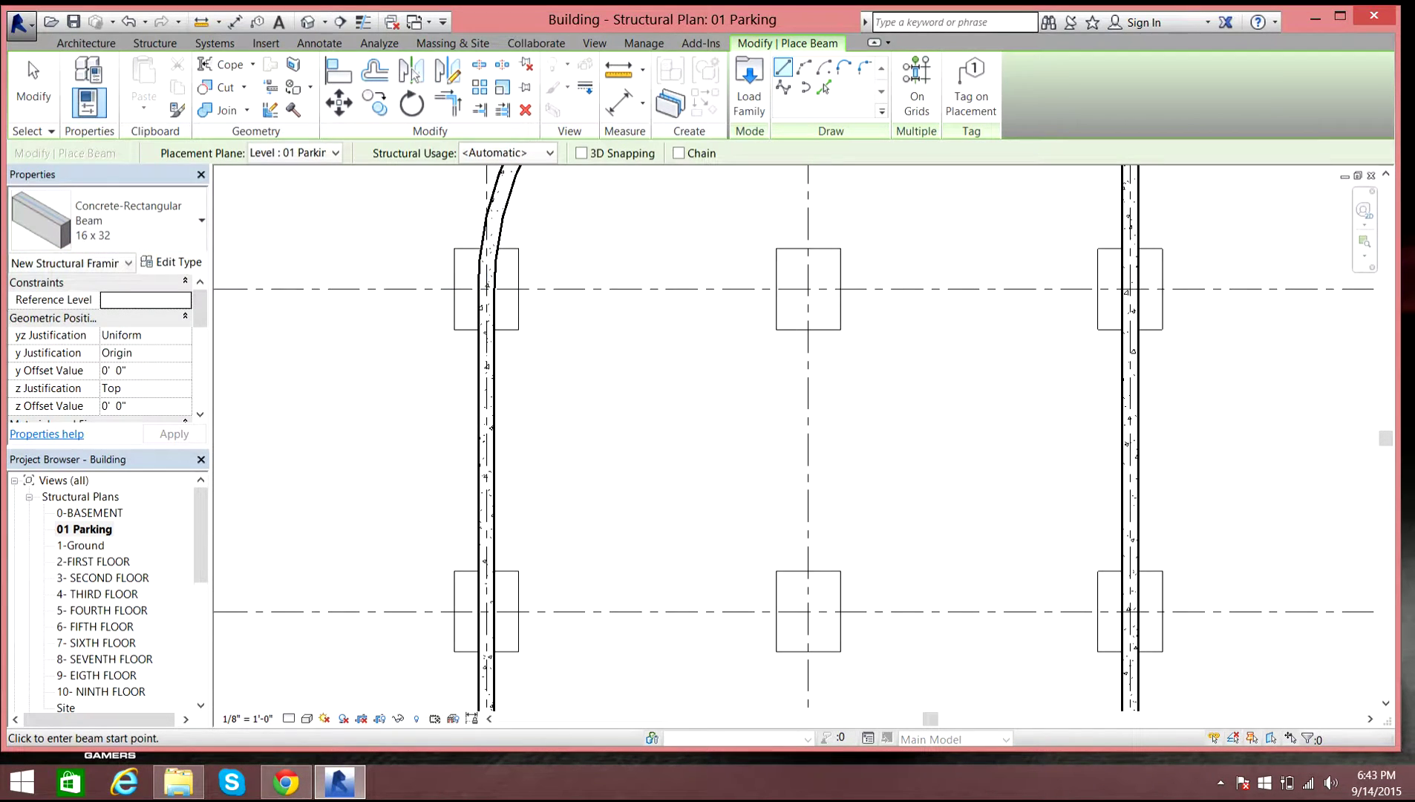
left_click(501, 288)
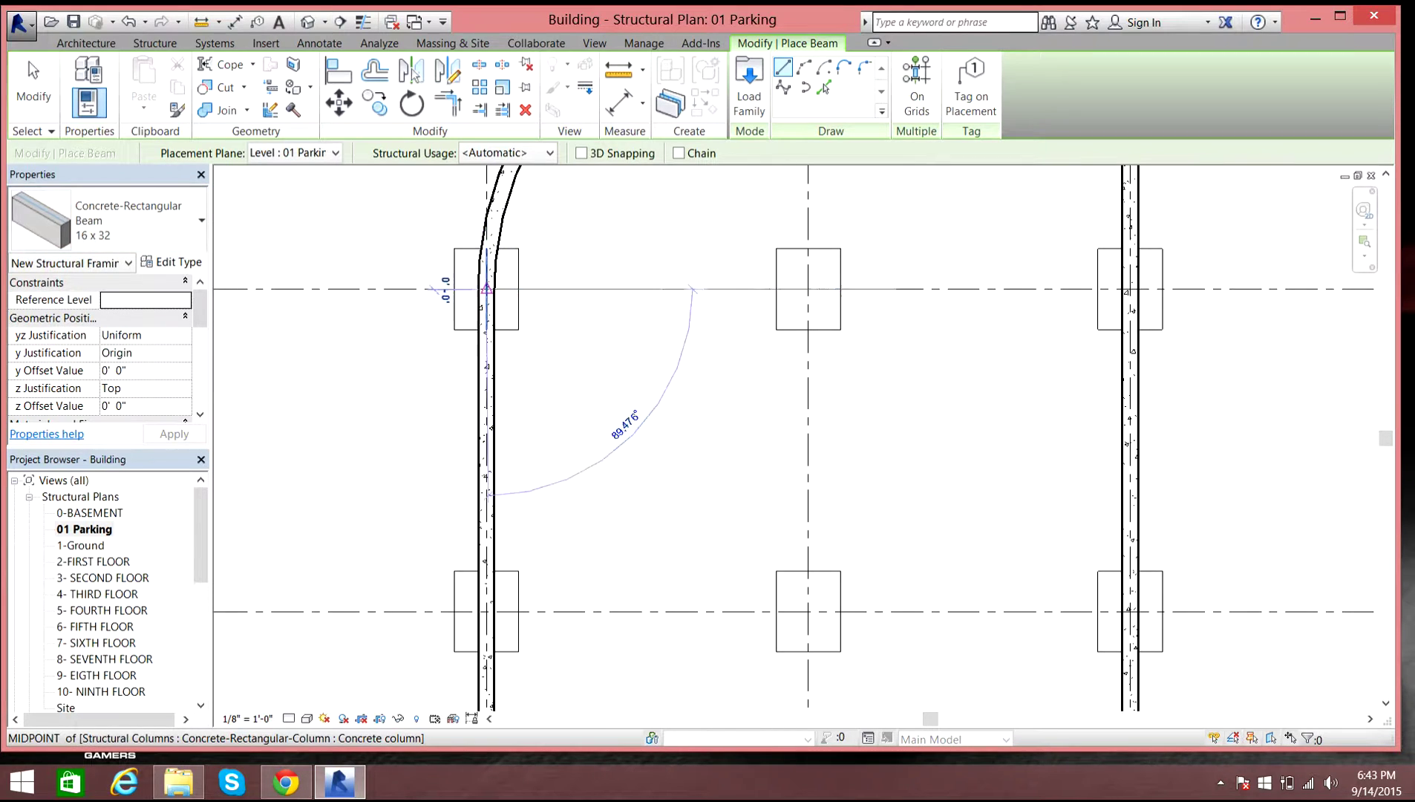
key("Escape")
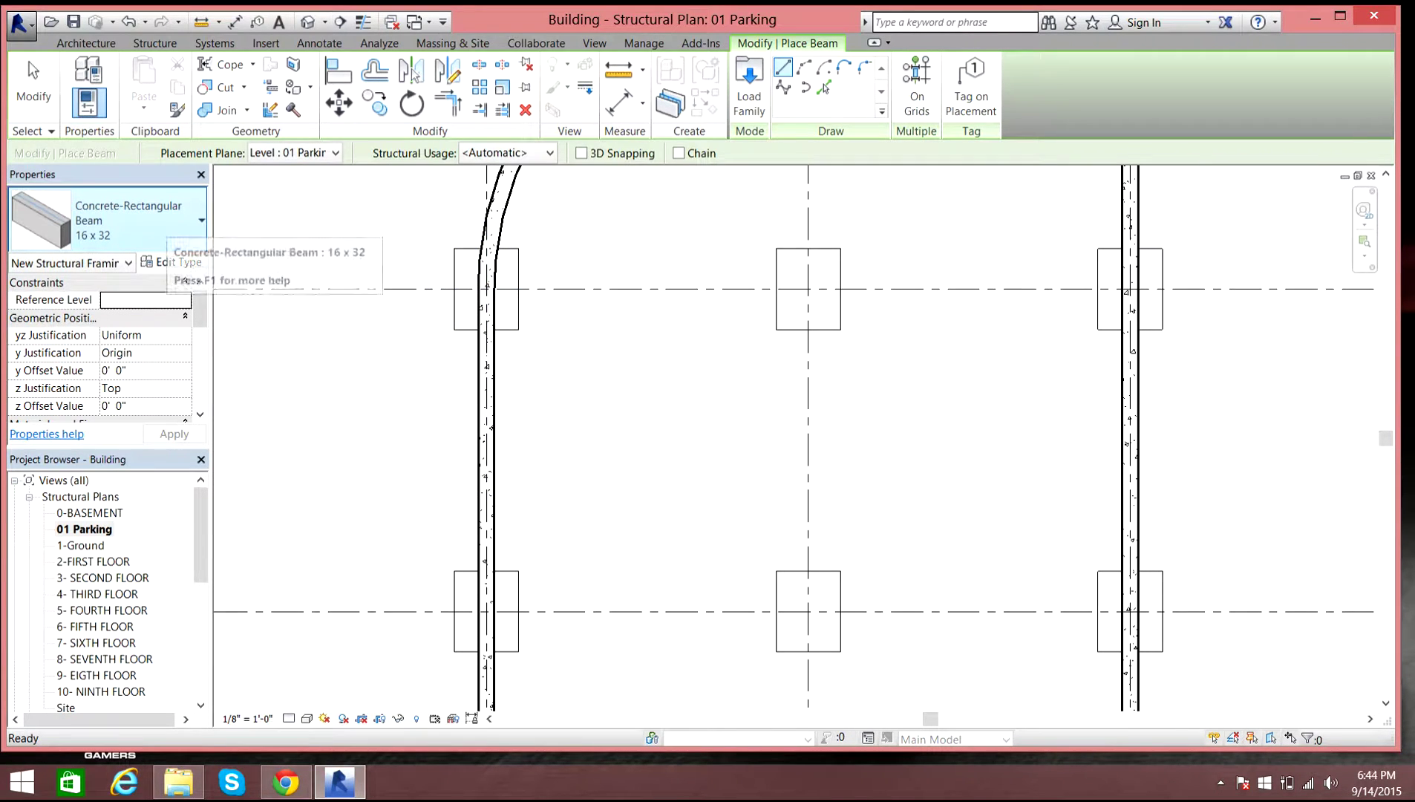
scroll(350, 320, "down", 5)
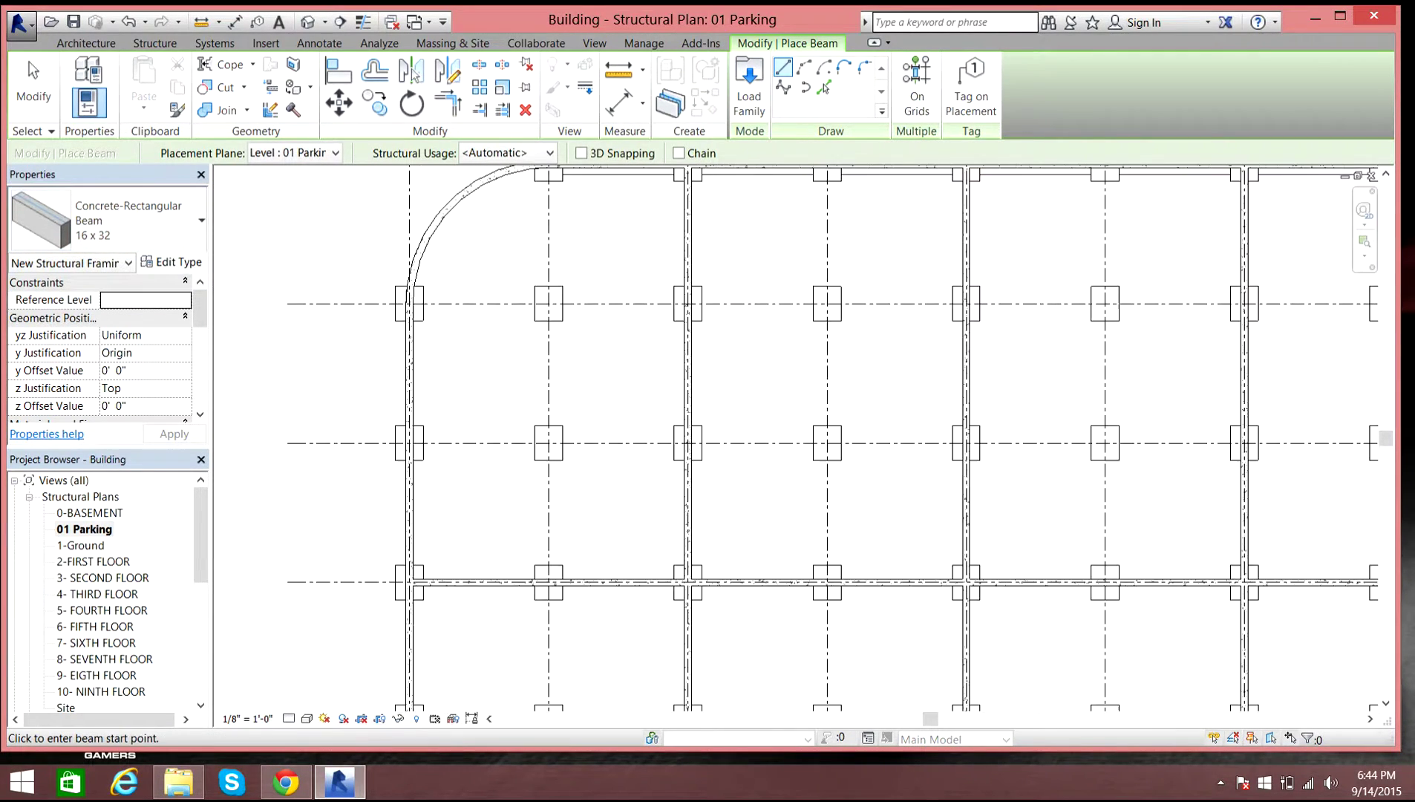
left_click(107, 219)
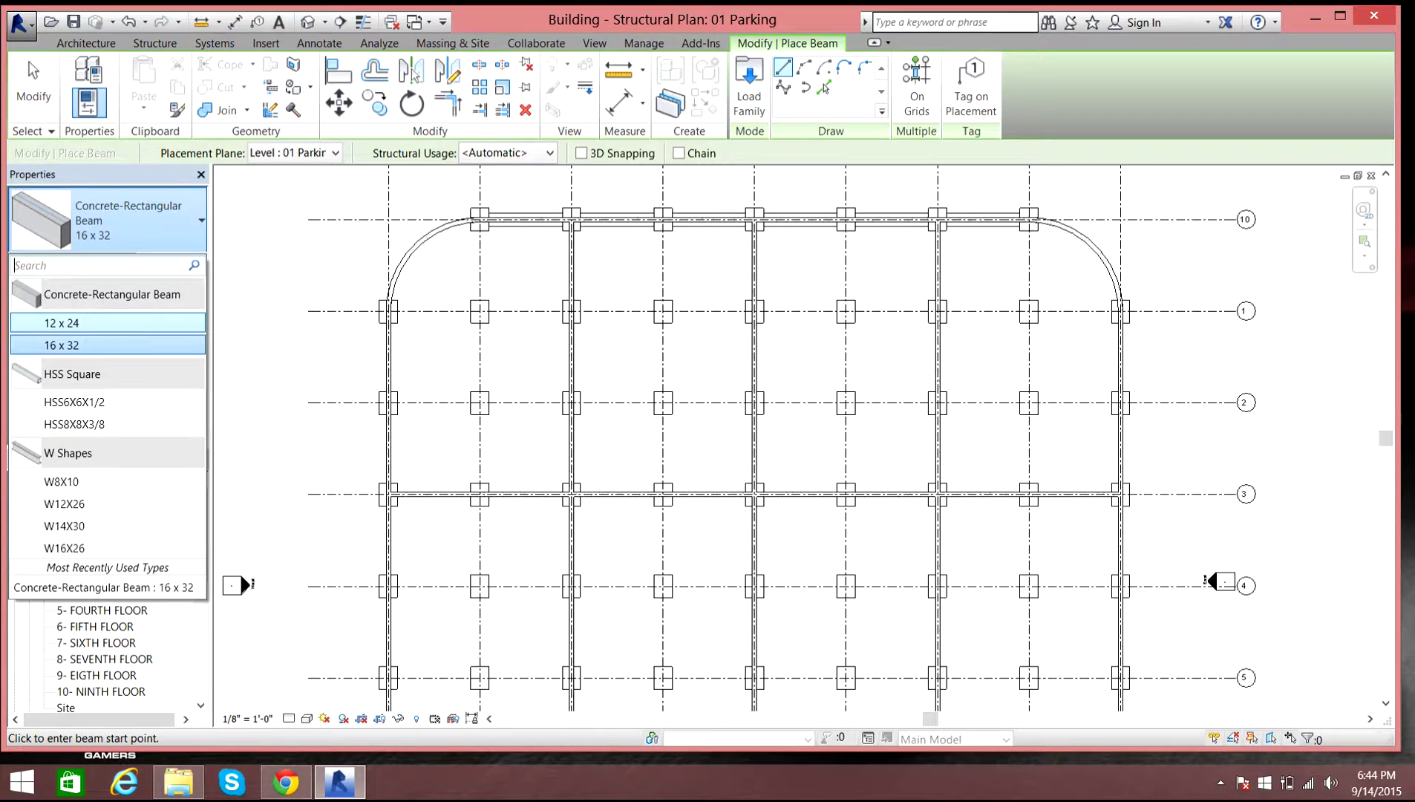
key("Escape")
key("Escape")
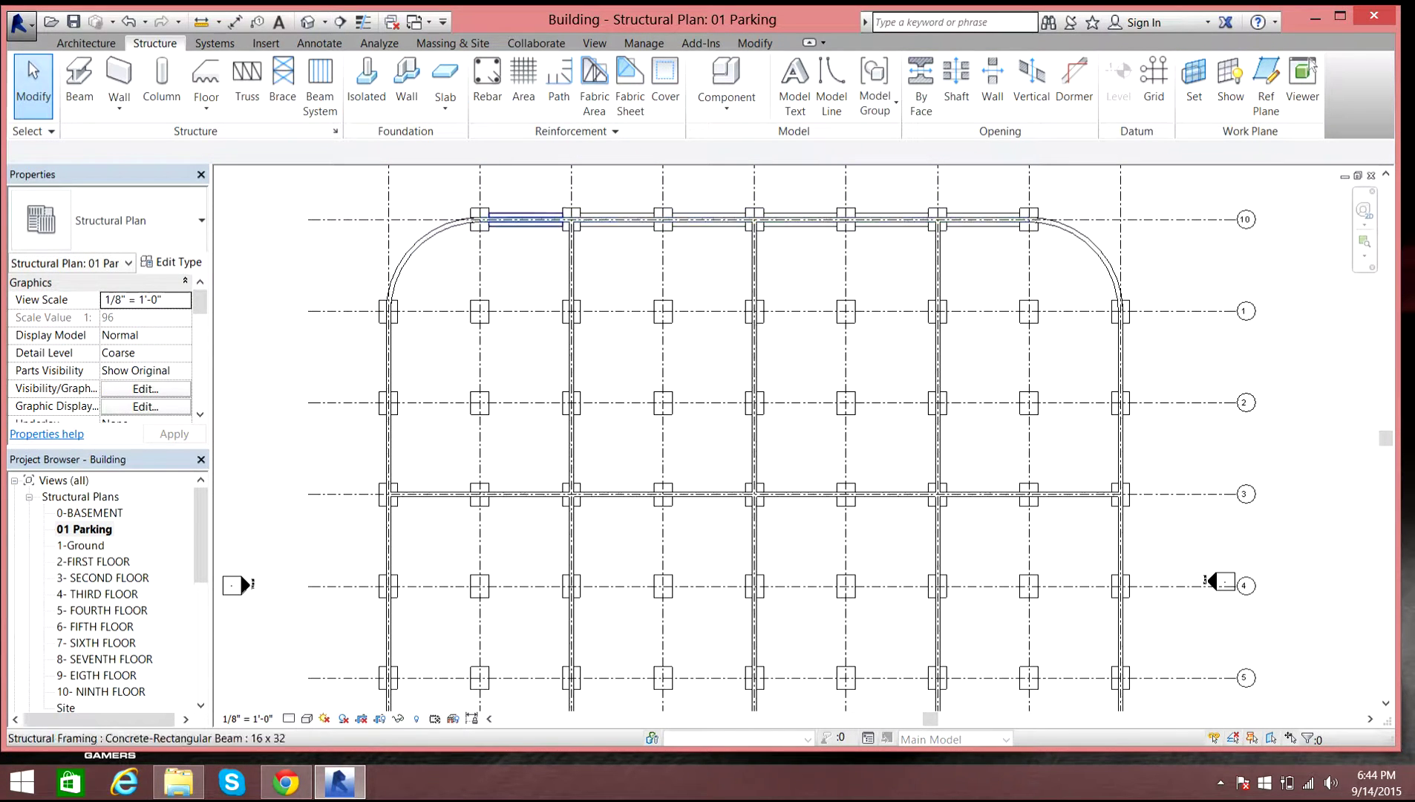
Step: Check the type and the b and h dimensions of the grid line 10 beam between the first and second columns
left_click(516, 222)
key("Escape")
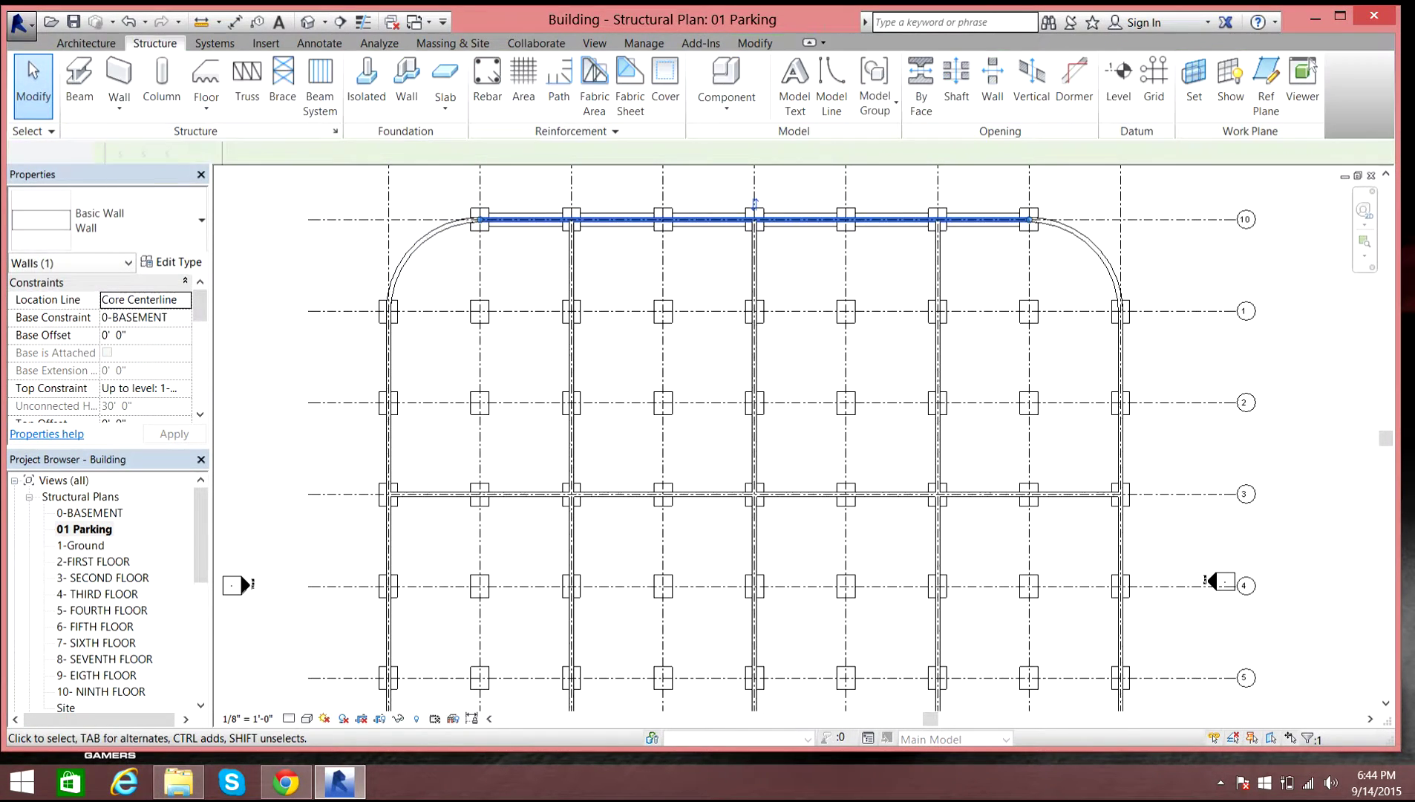
key("Escape")
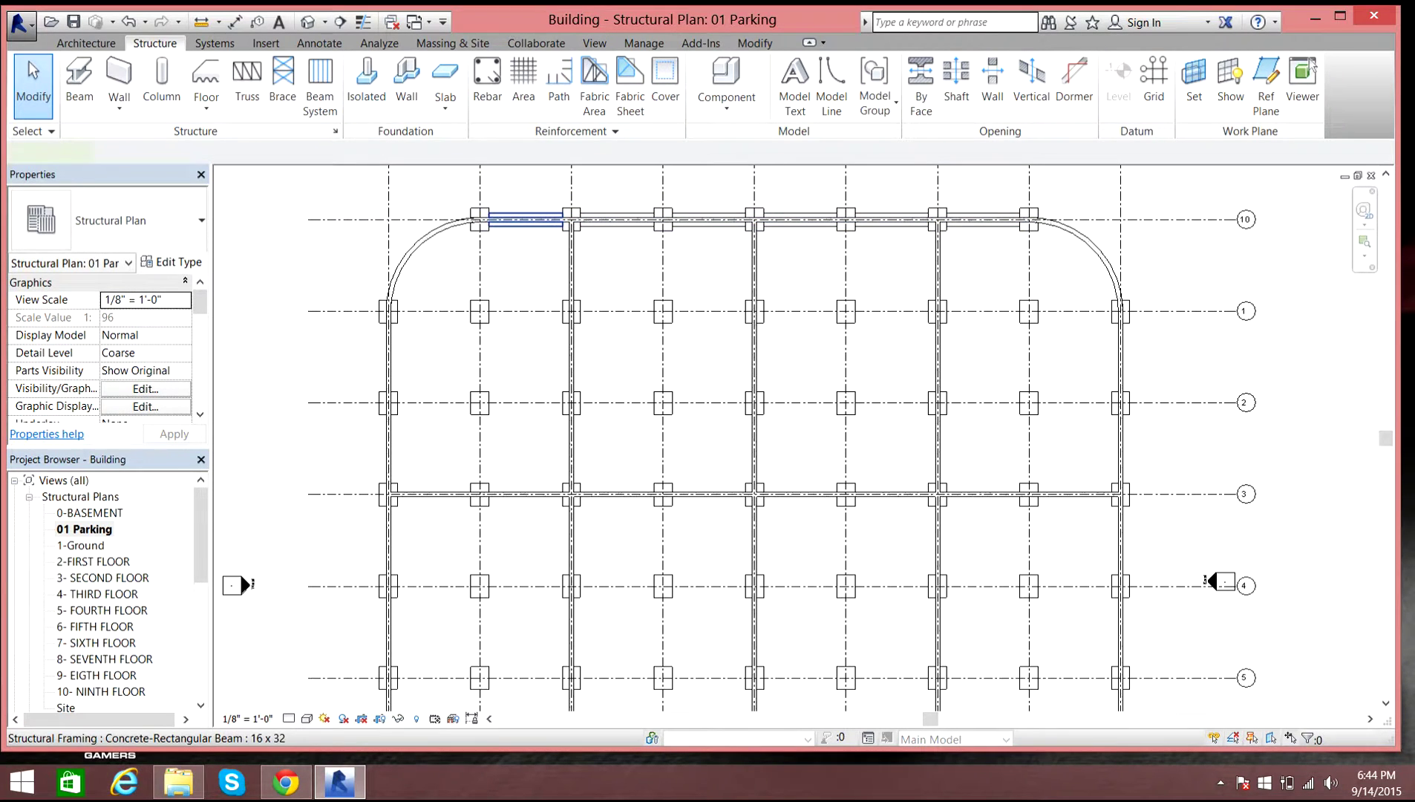
left_click(515, 224)
left_click(138, 220)
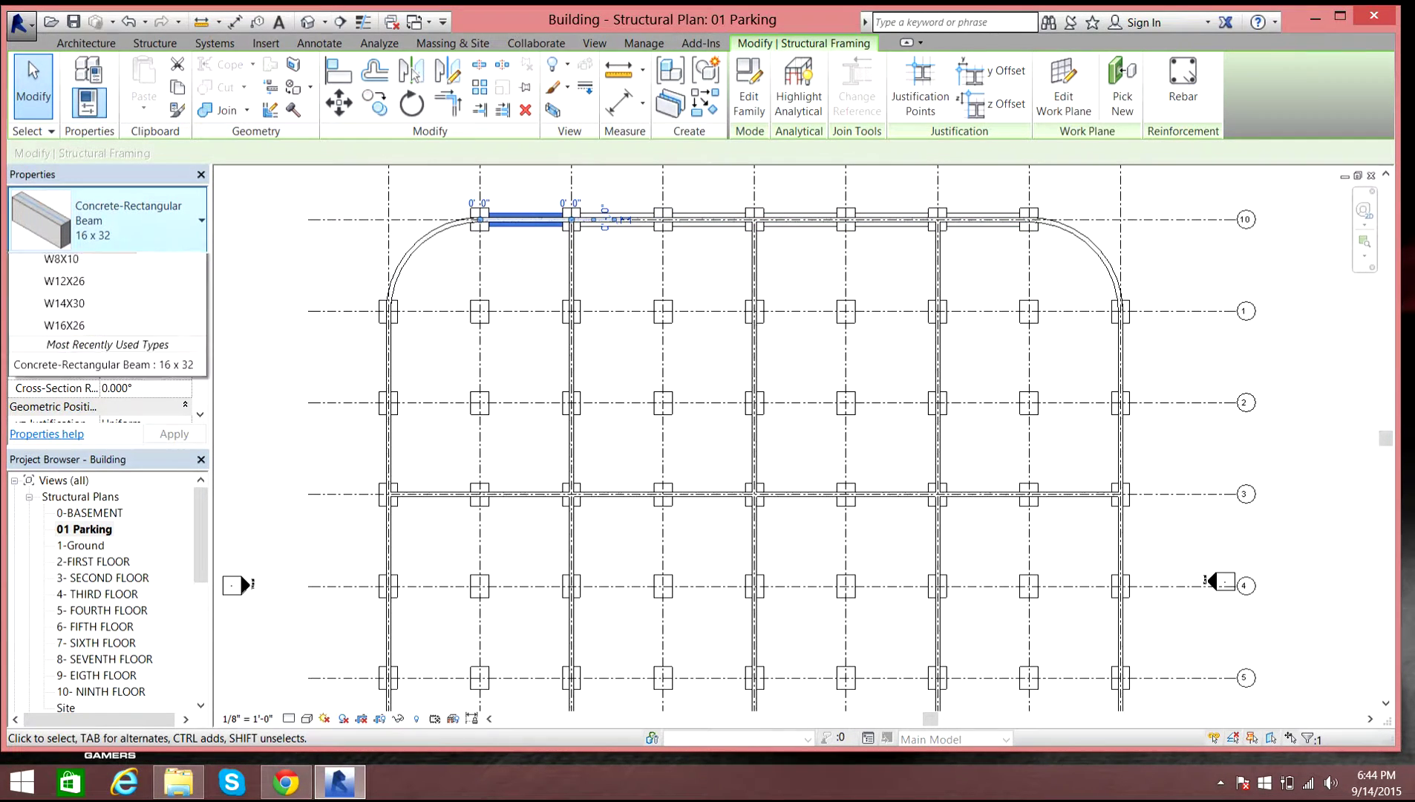
left_click(106, 344)
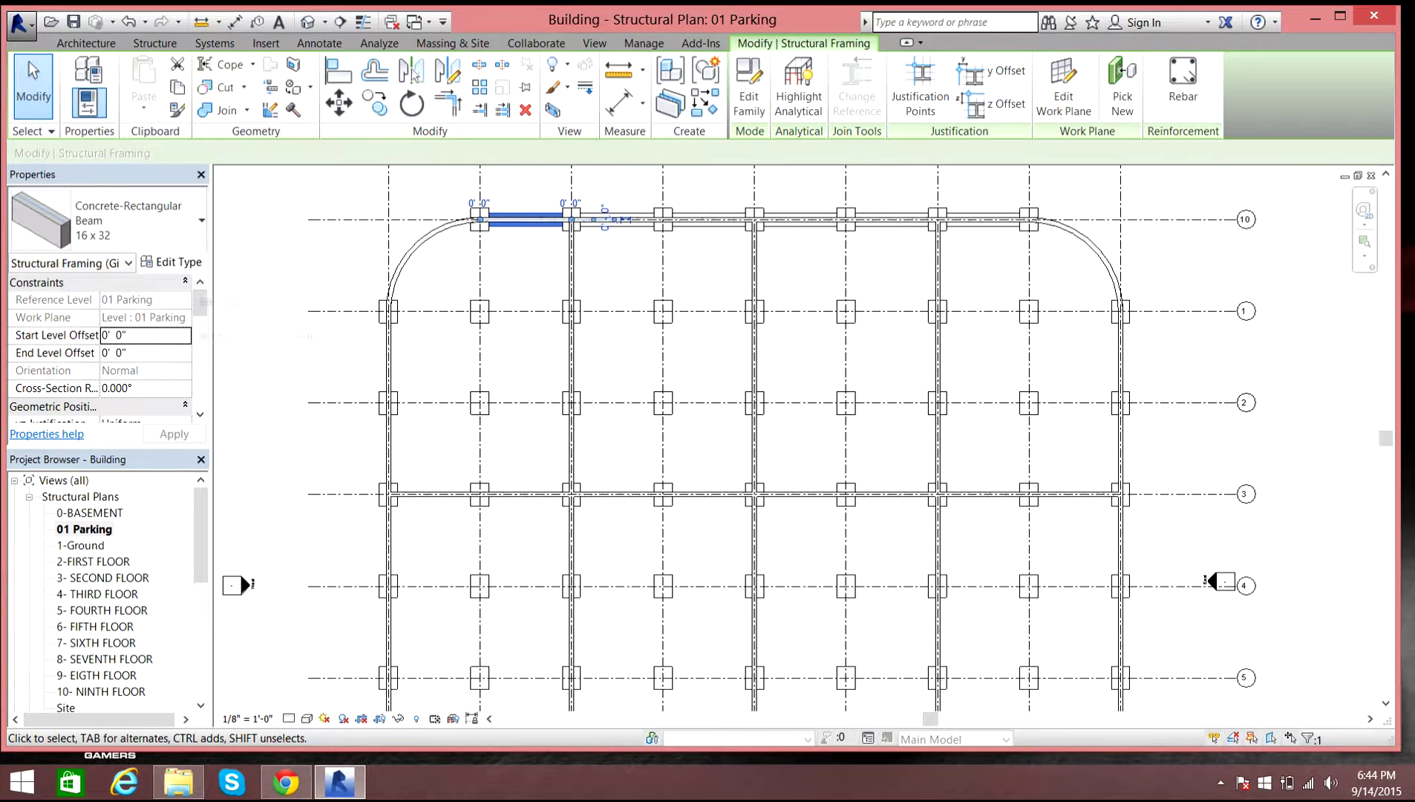
left_click(170, 262)
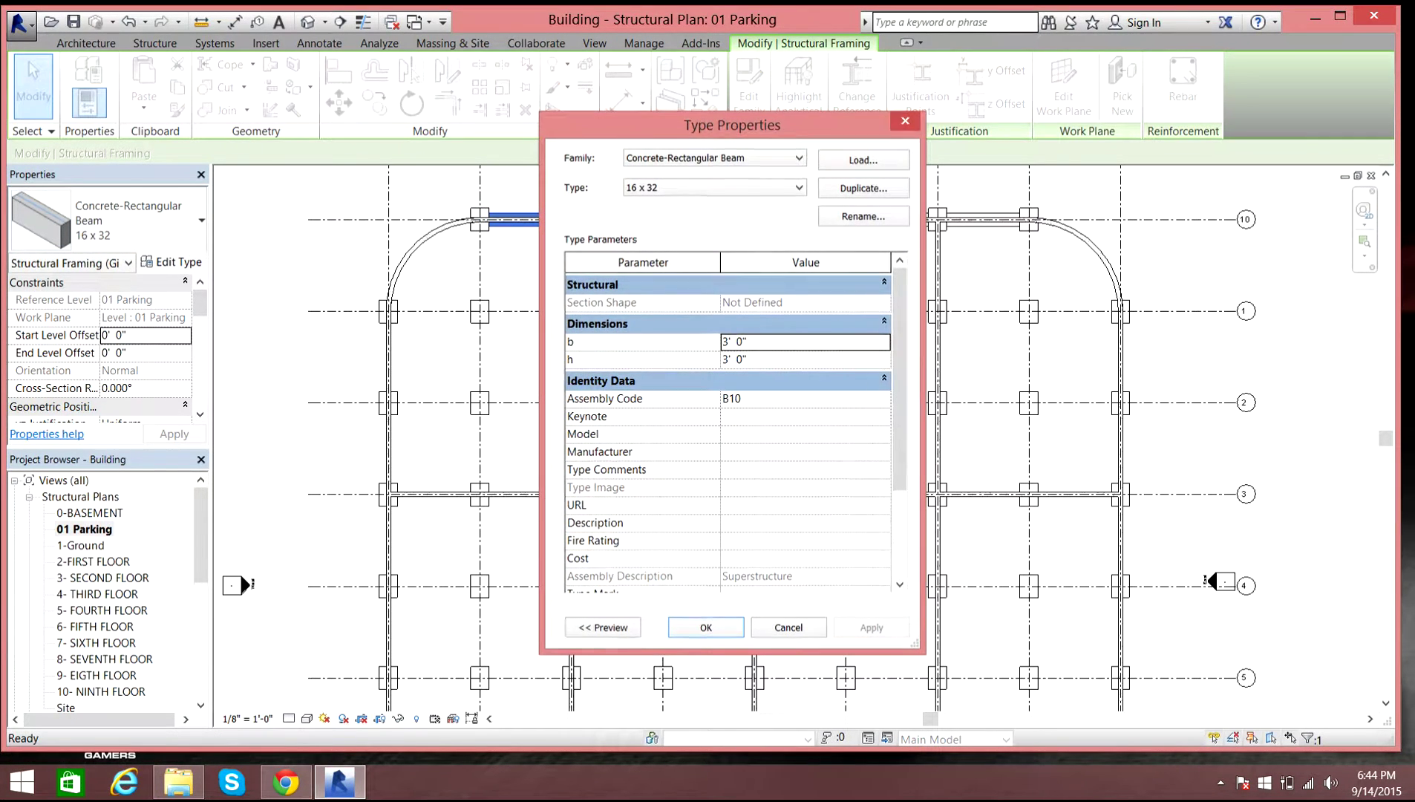
key("Return")
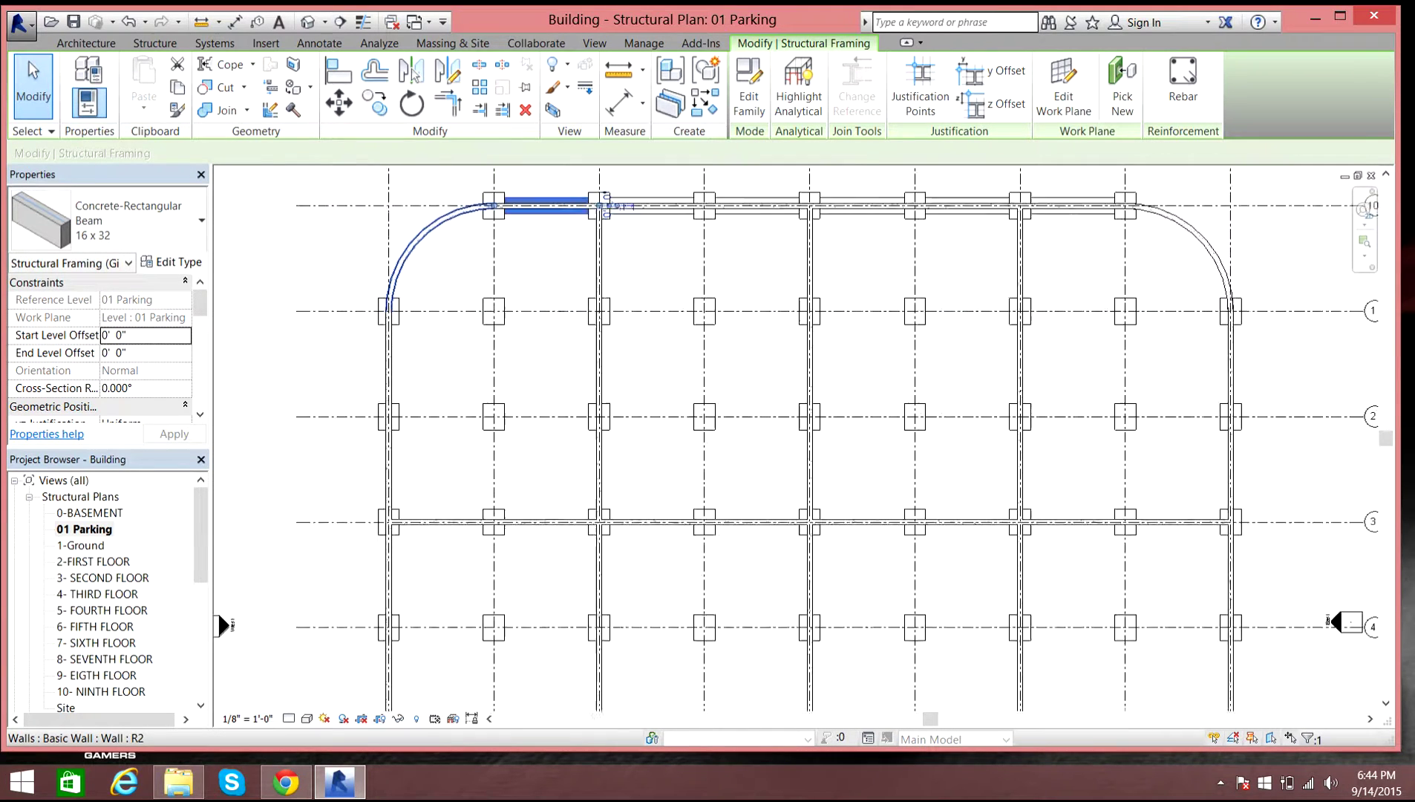
Step: Review the selected beam's instance properties, from level offsets and justification to elevations and phasing
scroll(387, 310, "up", 4)
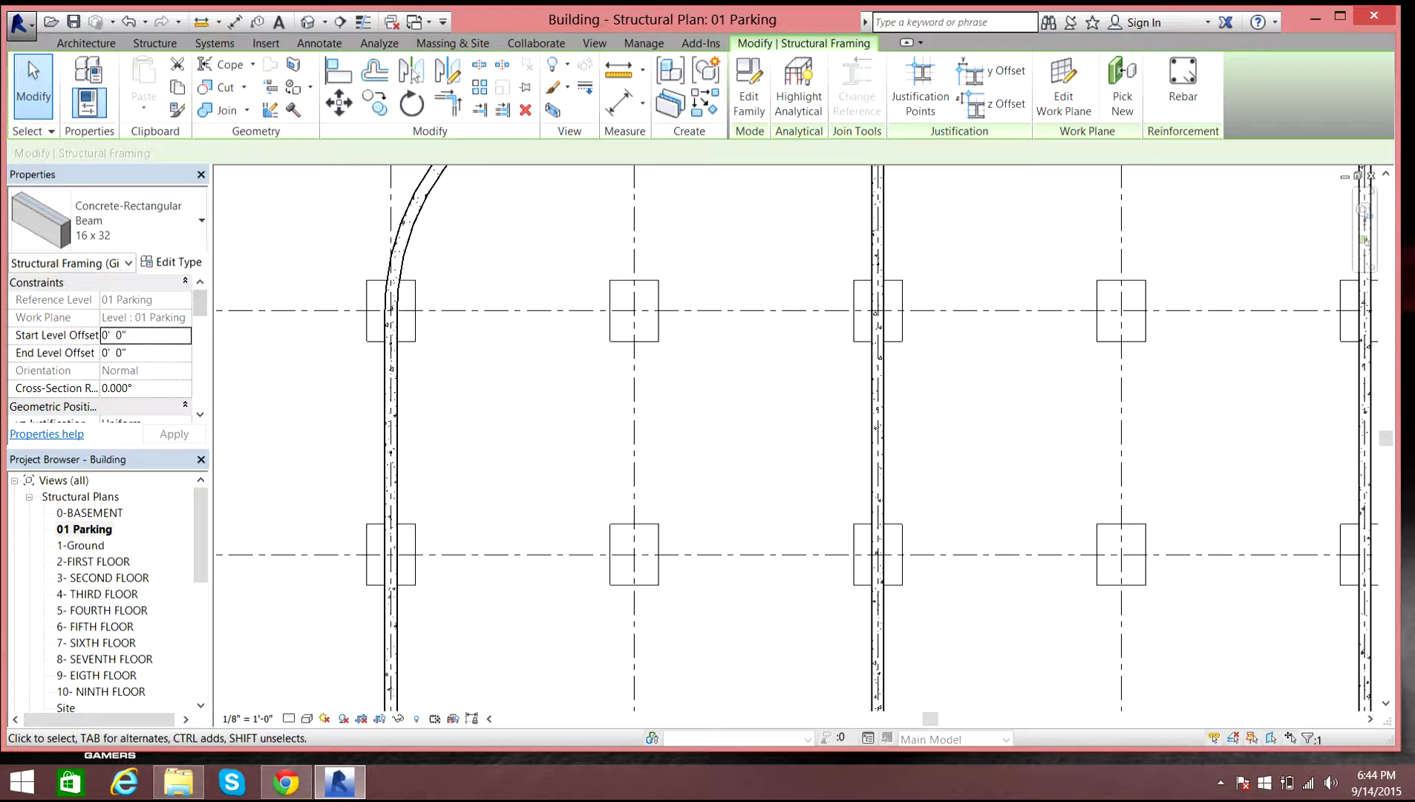
left_click(145, 335)
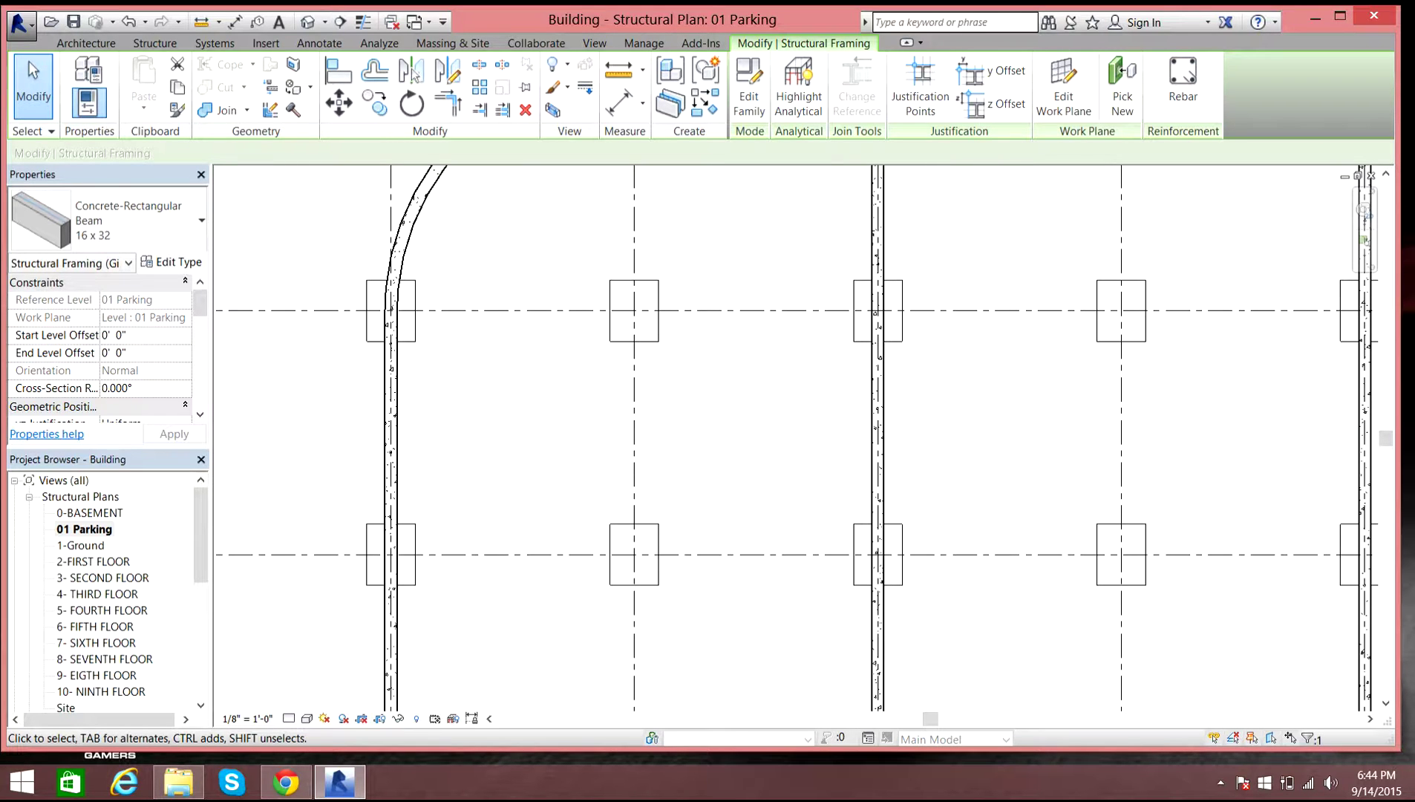
left_click_drag(200, 302, 200, 313)
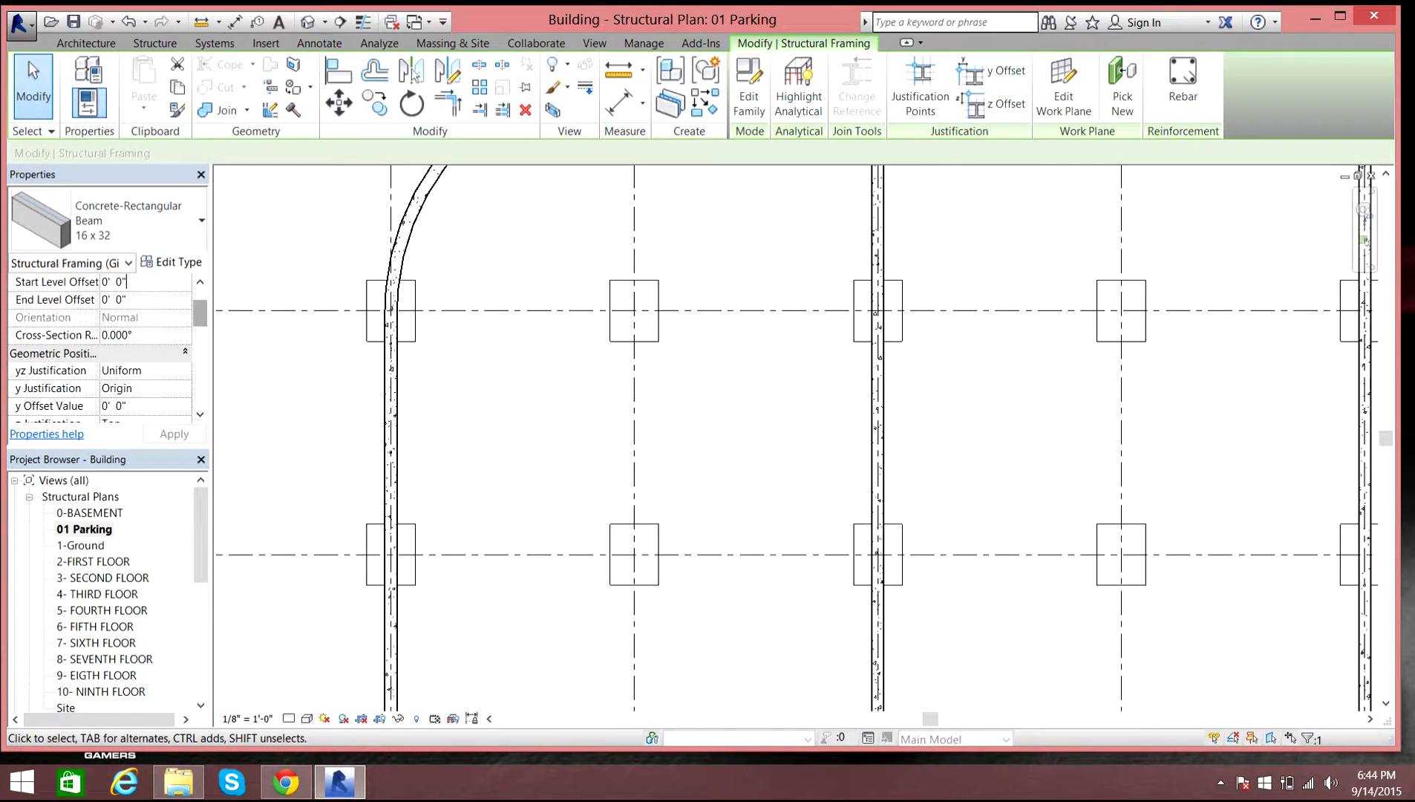
scroll(101, 342, "up", 3)
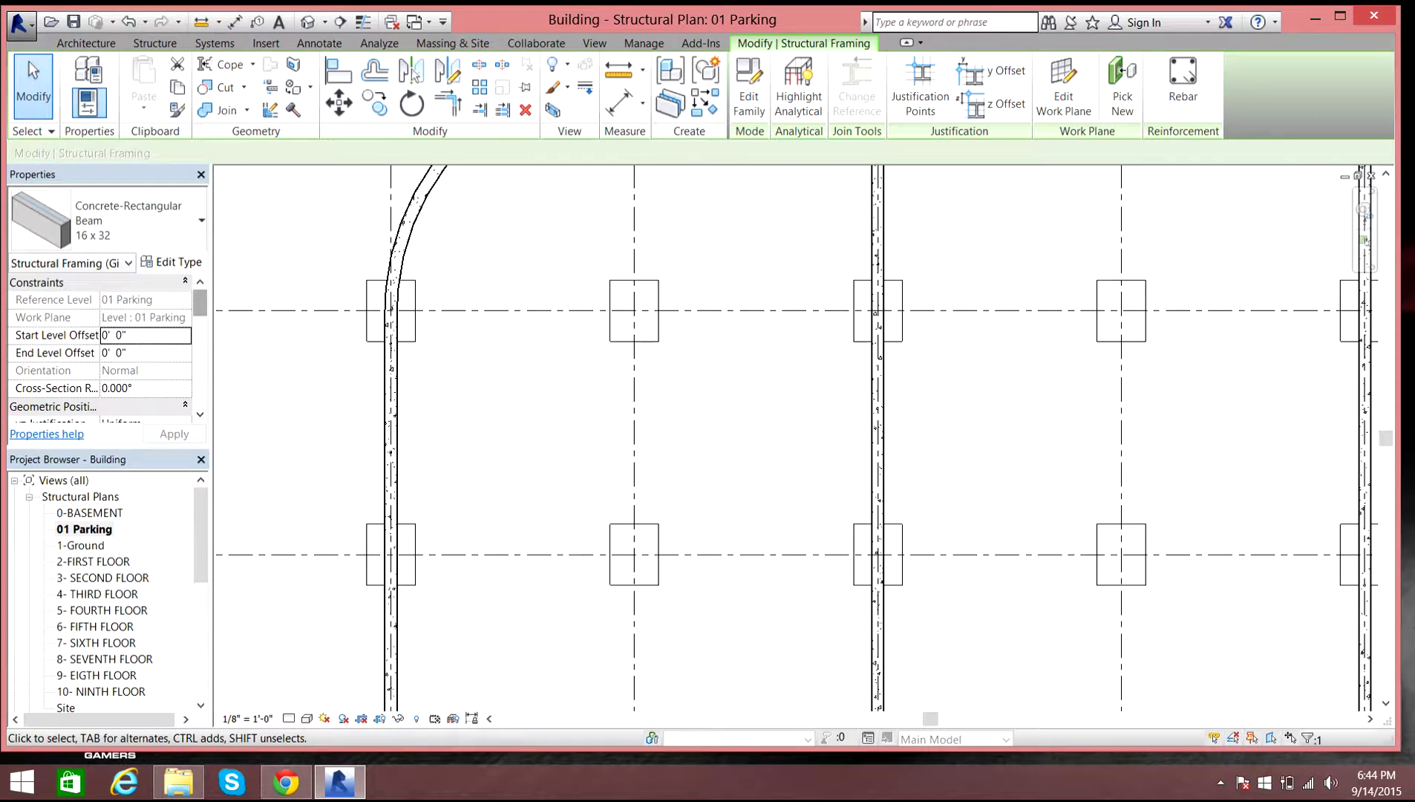
scroll(100, 341, "down", 3)
scroll(100, 341, "up", 2)
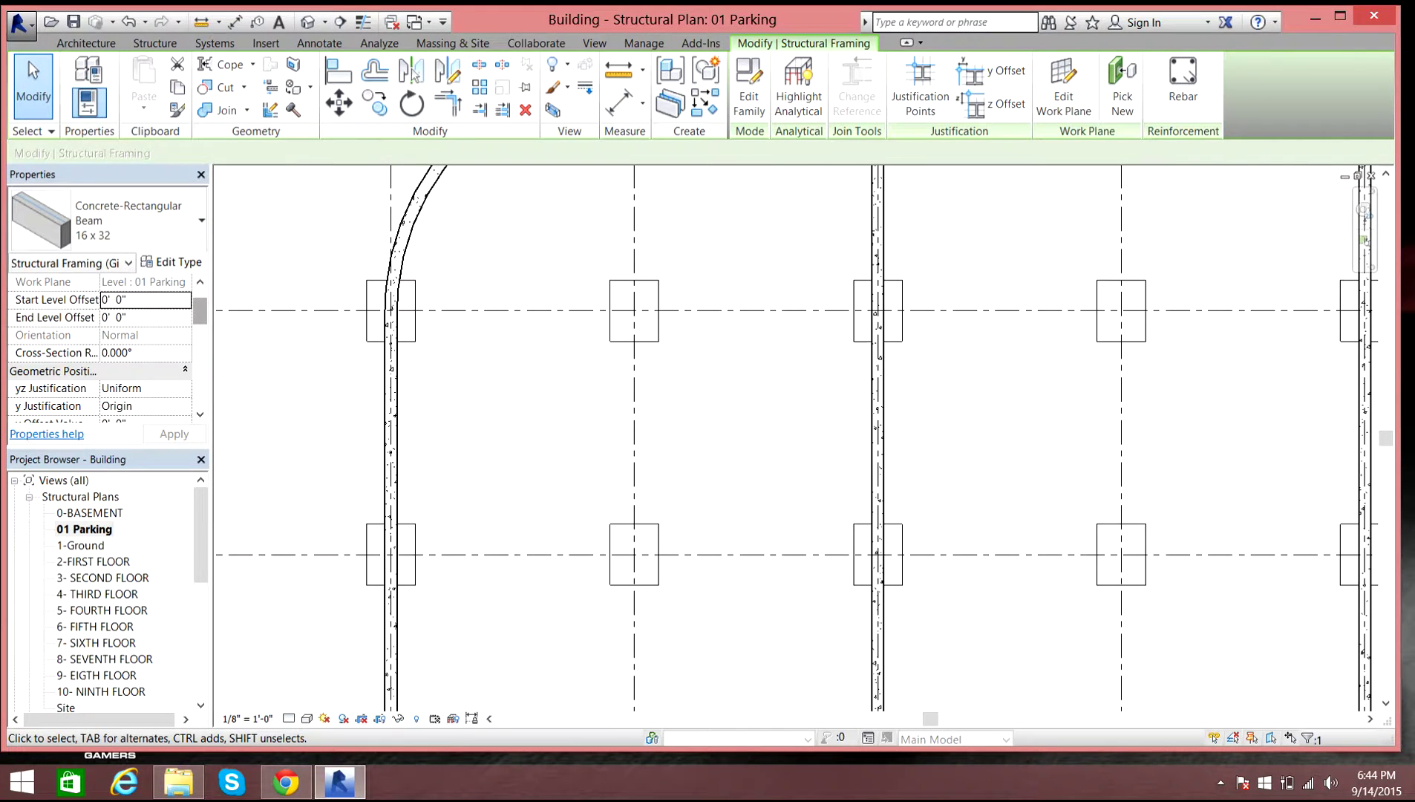
scroll(101, 341, "down", 10)
scroll(100, 342, "up", 2)
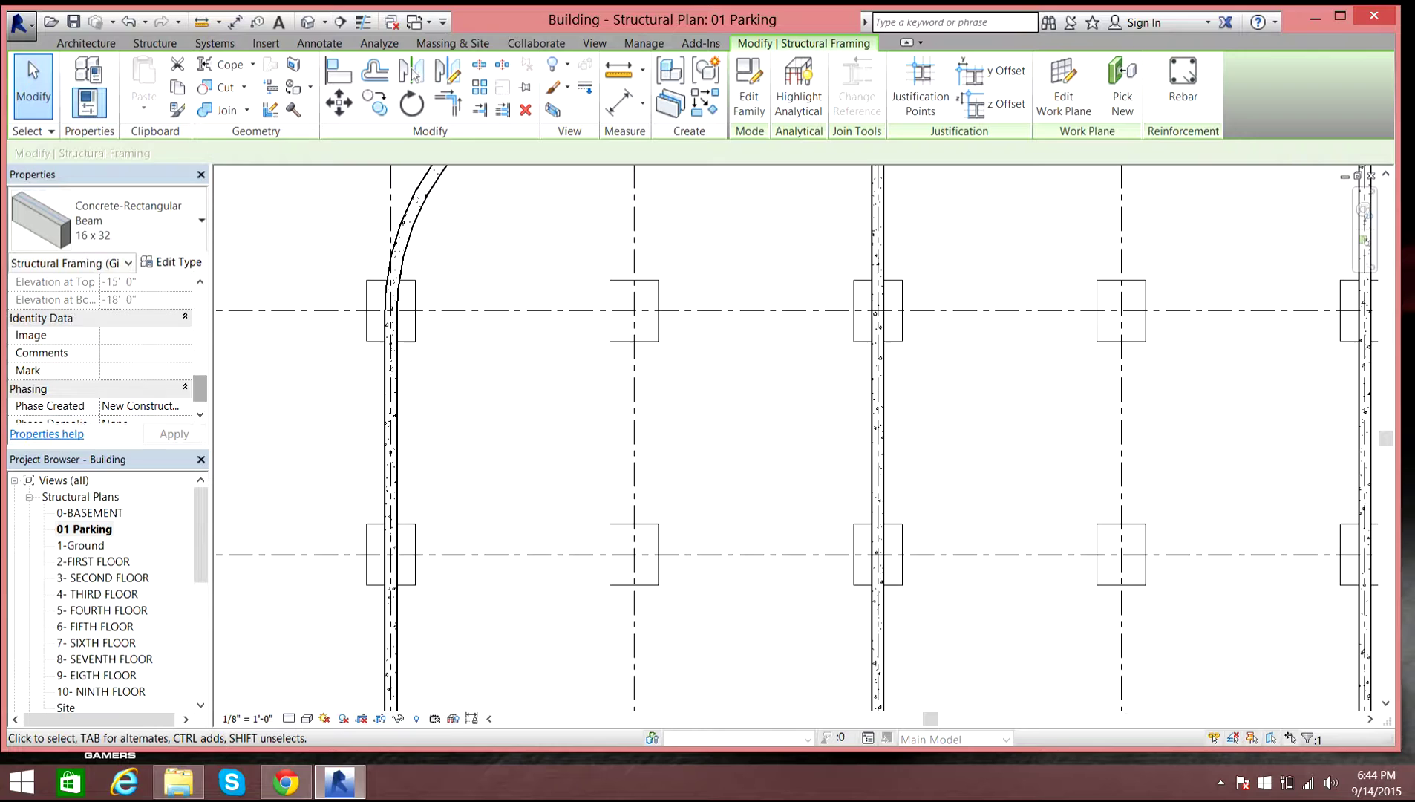
key("Escape")
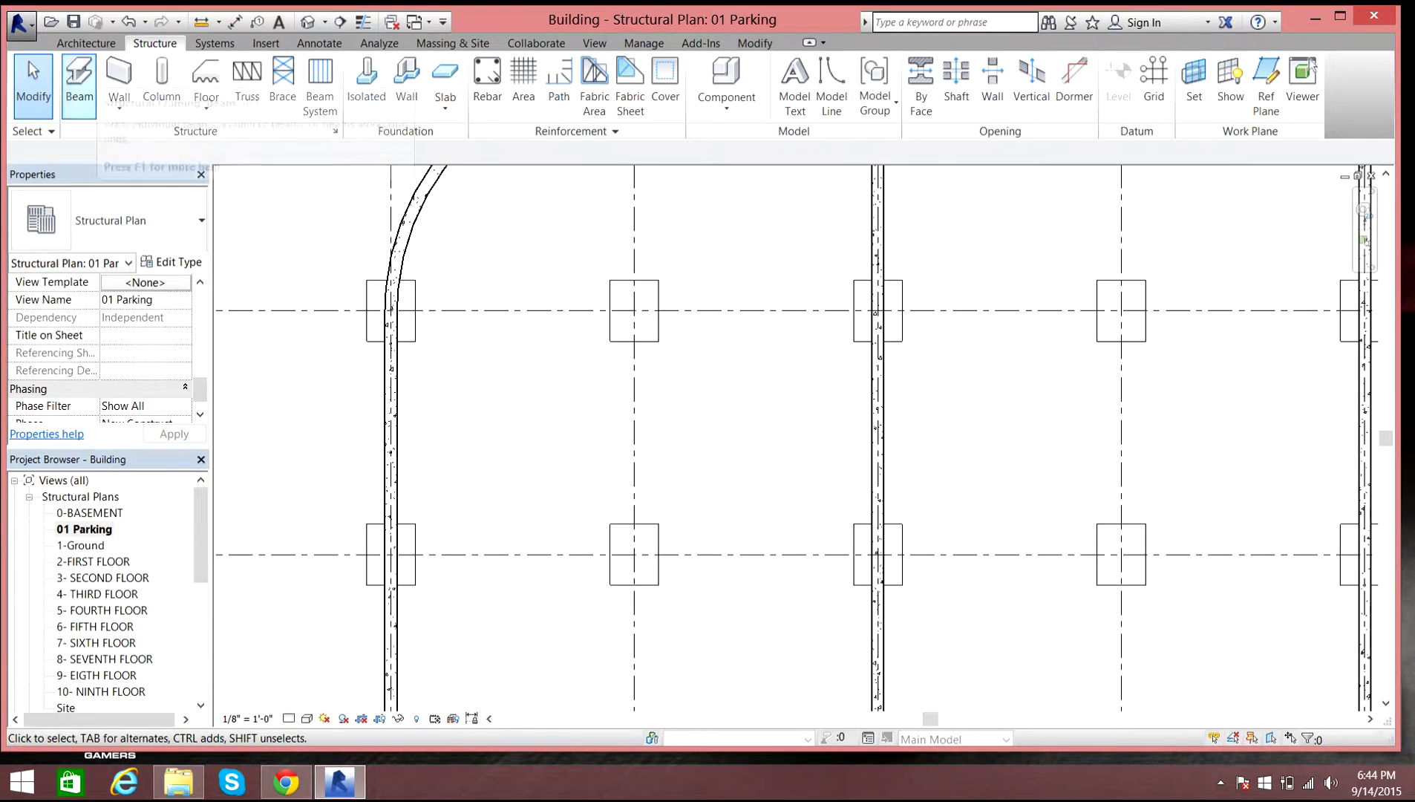
Step: Start the Beam command with the Concrete-Rectangular Beam 16 x 32 type and check its b and h dimensions
left_click(80, 78)
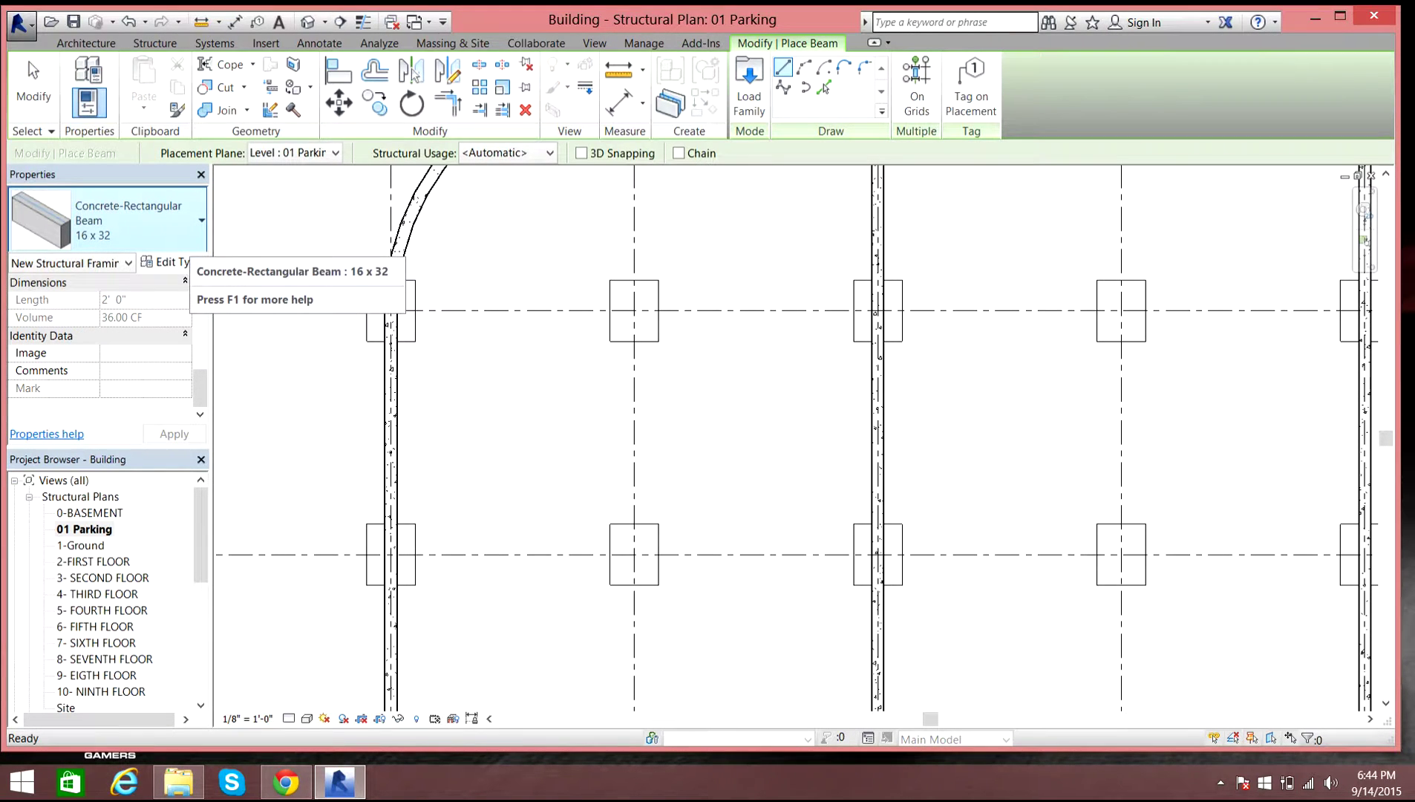
left_click(185, 230)
left_click(107, 344)
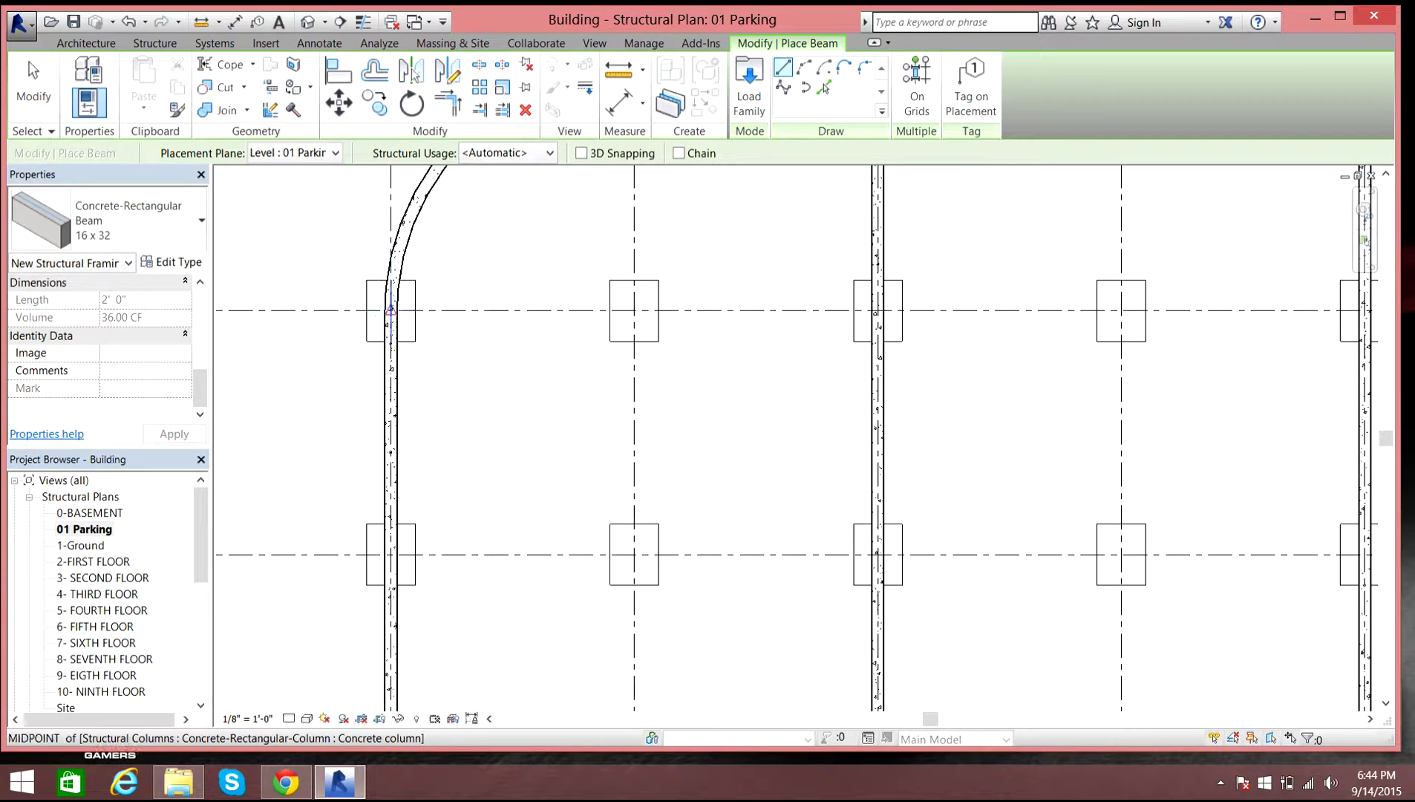
left_click(172, 263)
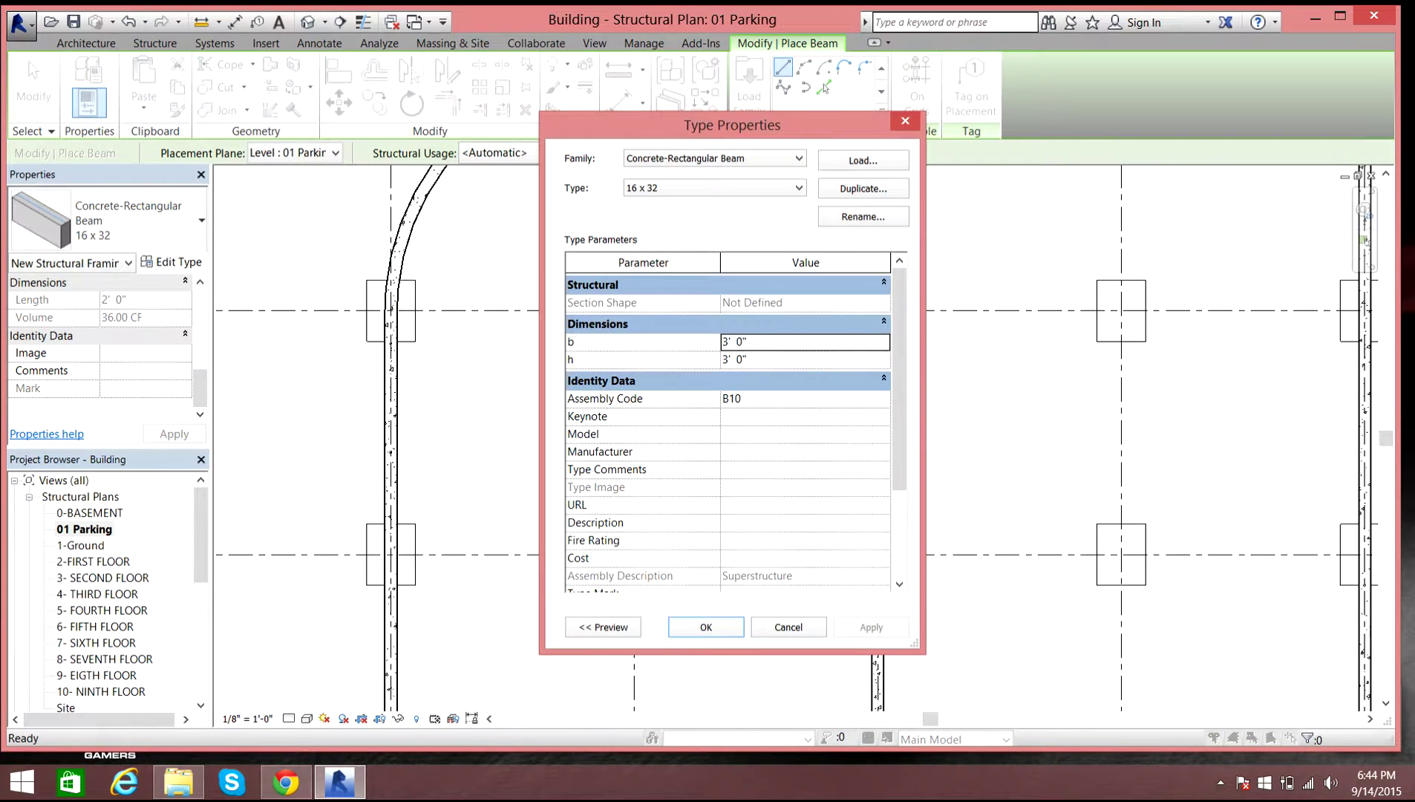
key("Return")
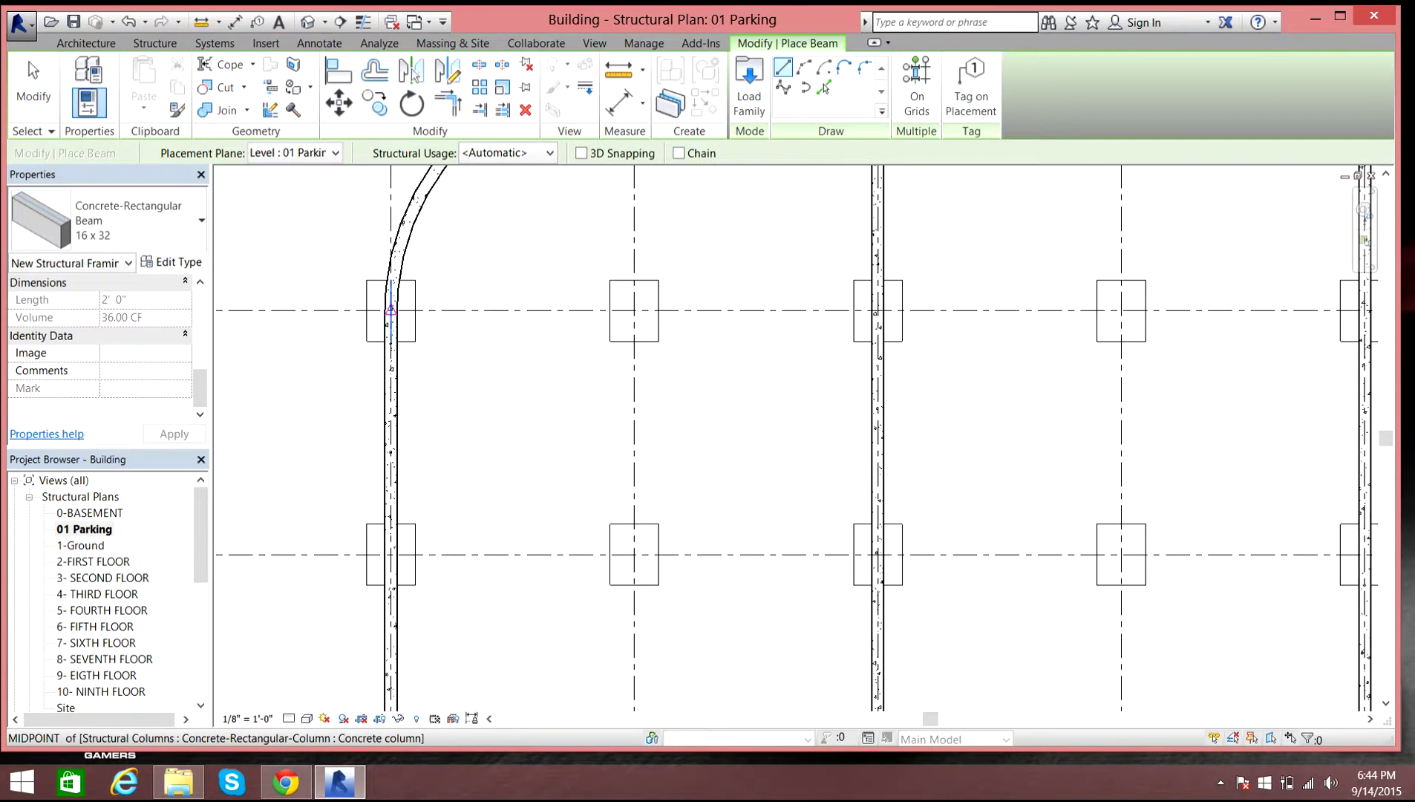
Step: Place three consecutive concrete beams along grid line 1, joining the centres of the first, second, third and fourth columns
left_click(392, 310)
left_click(634, 310)
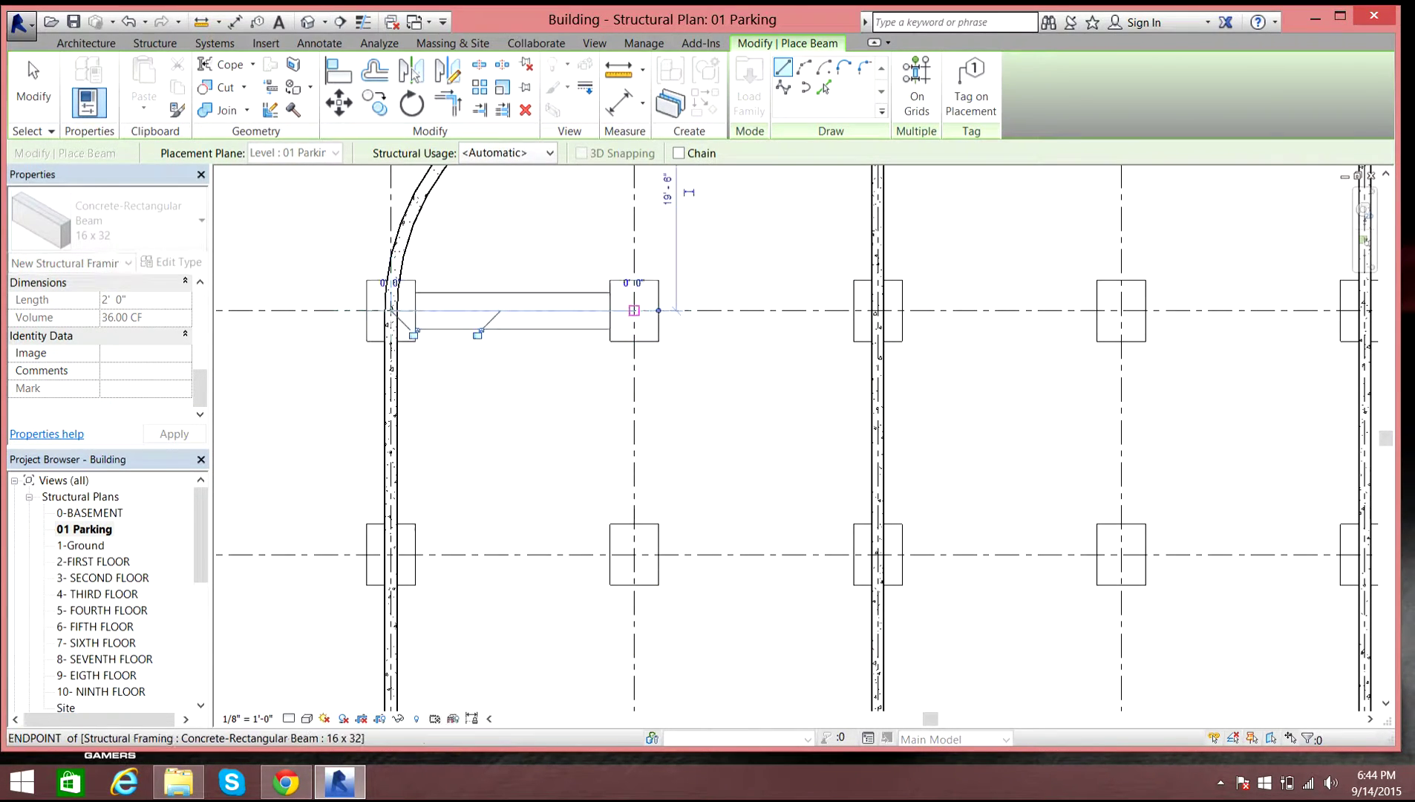
left_click(634, 310)
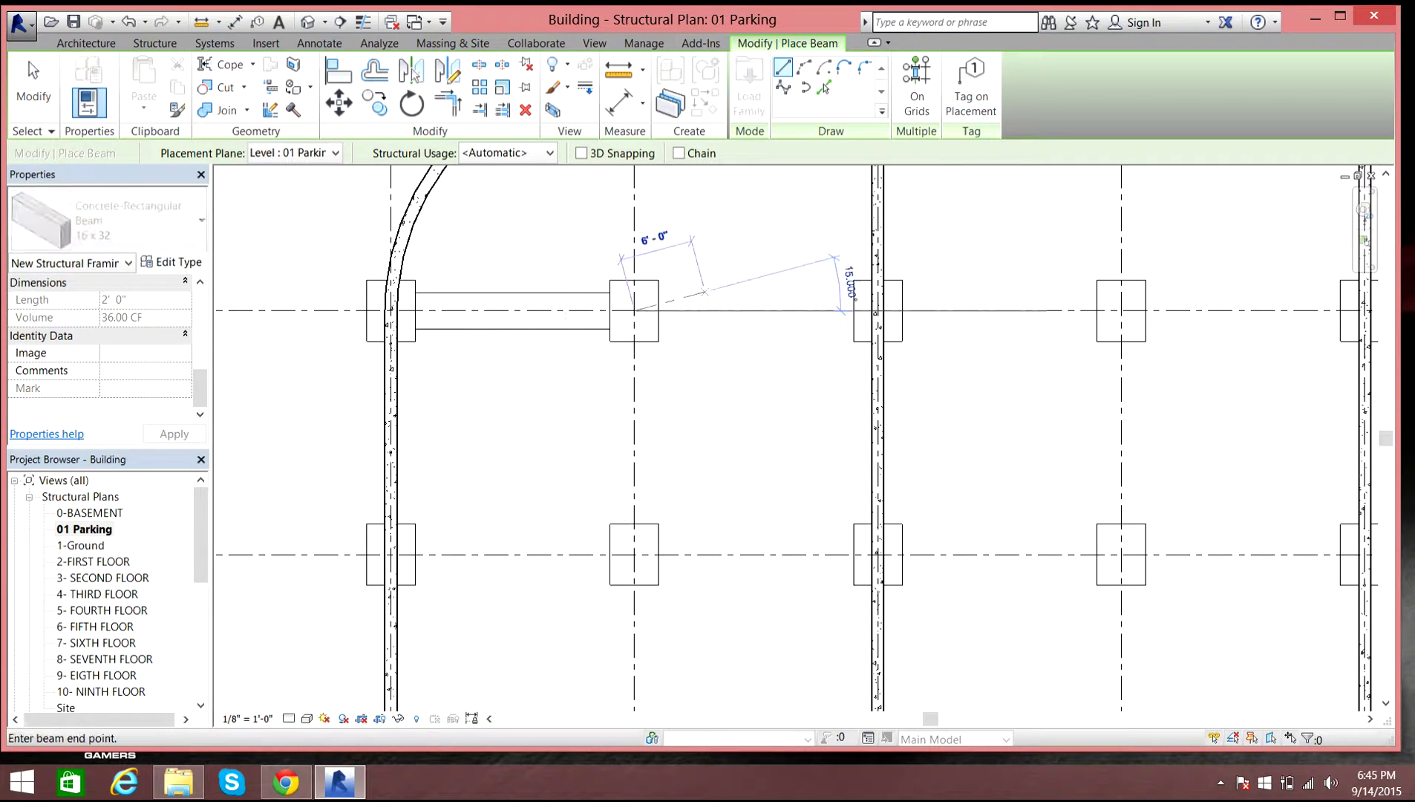
left_click(877, 310)
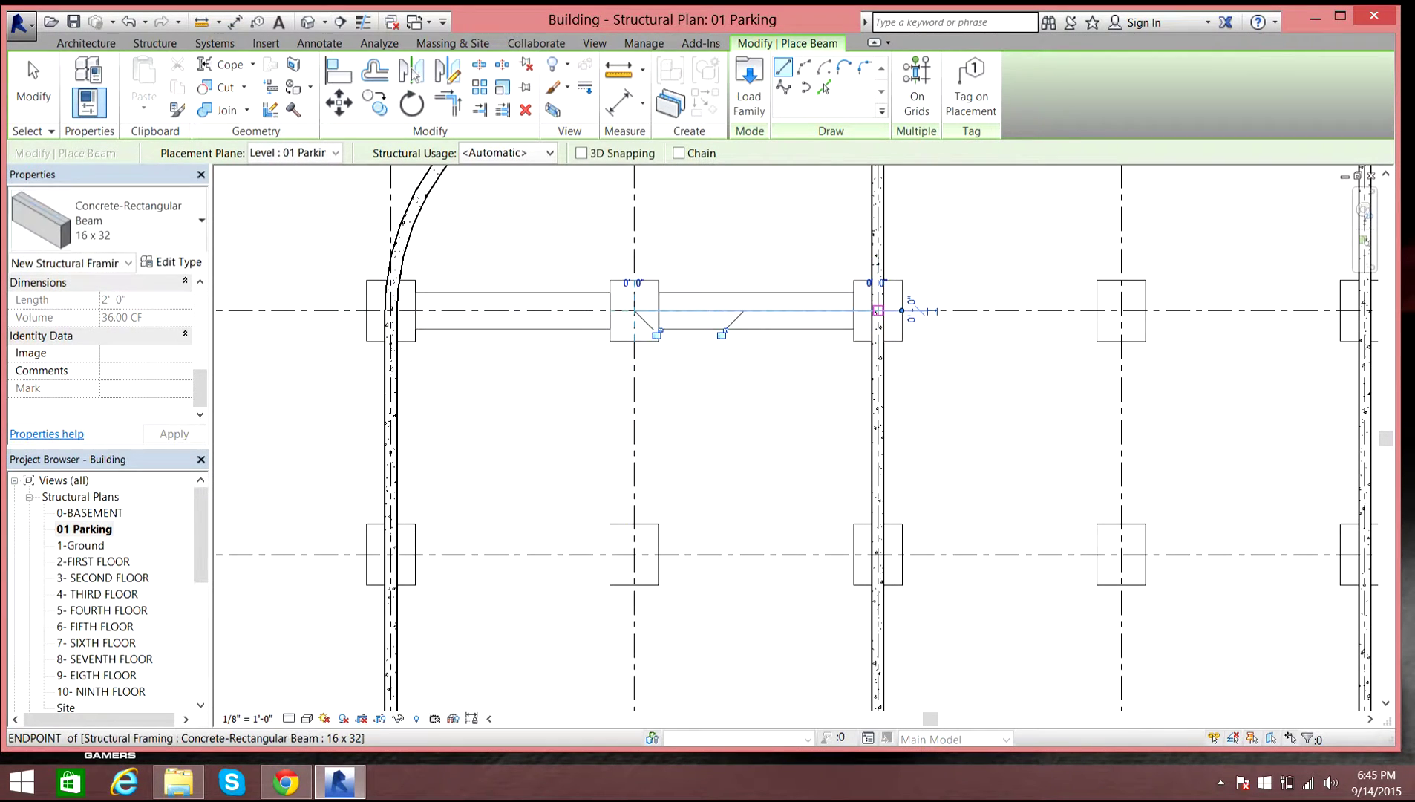
left_click(878, 311)
left_click(1121, 310)
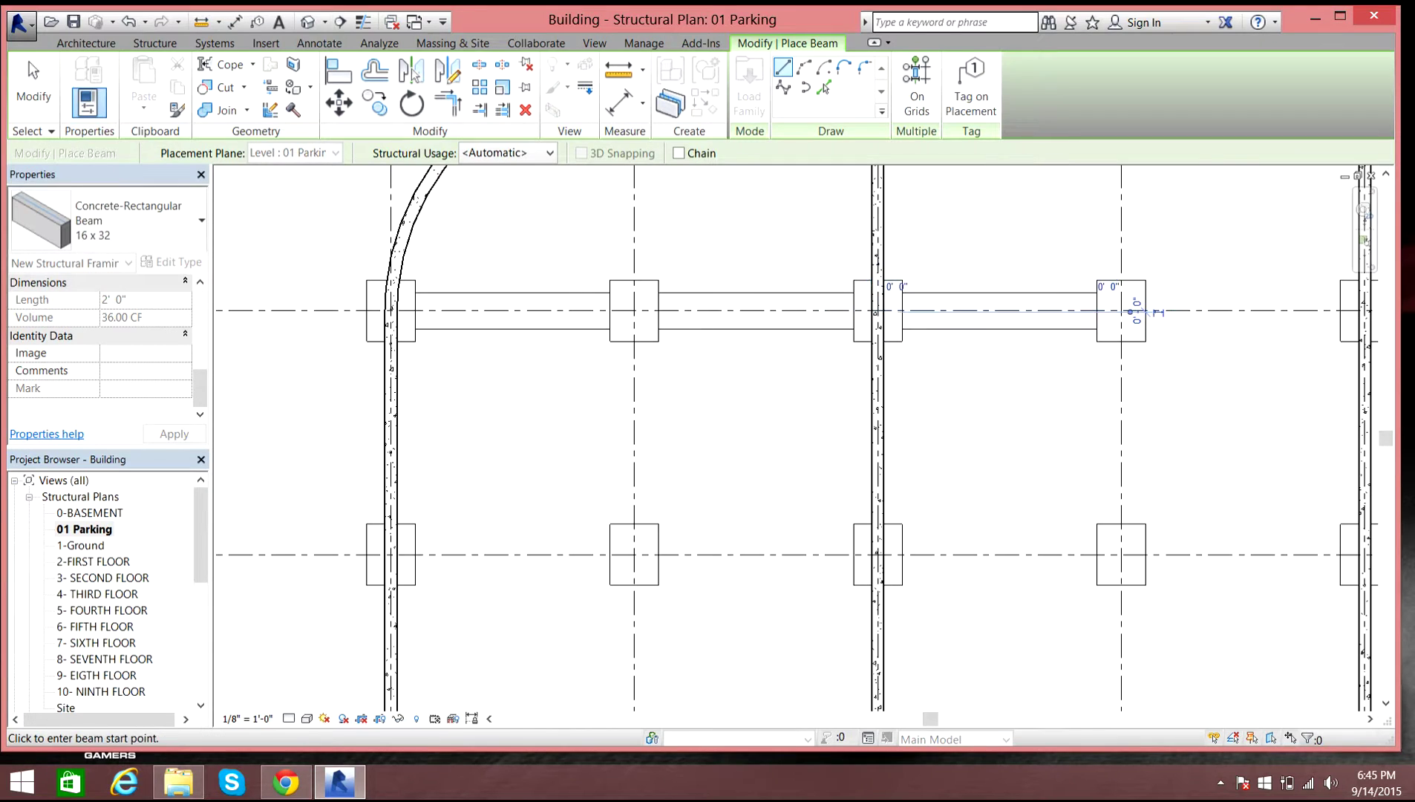
scroll(1121, 310, "down", 5)
scroll(838, 313, "down", 2)
scroll(1225, 330, "up", 8)
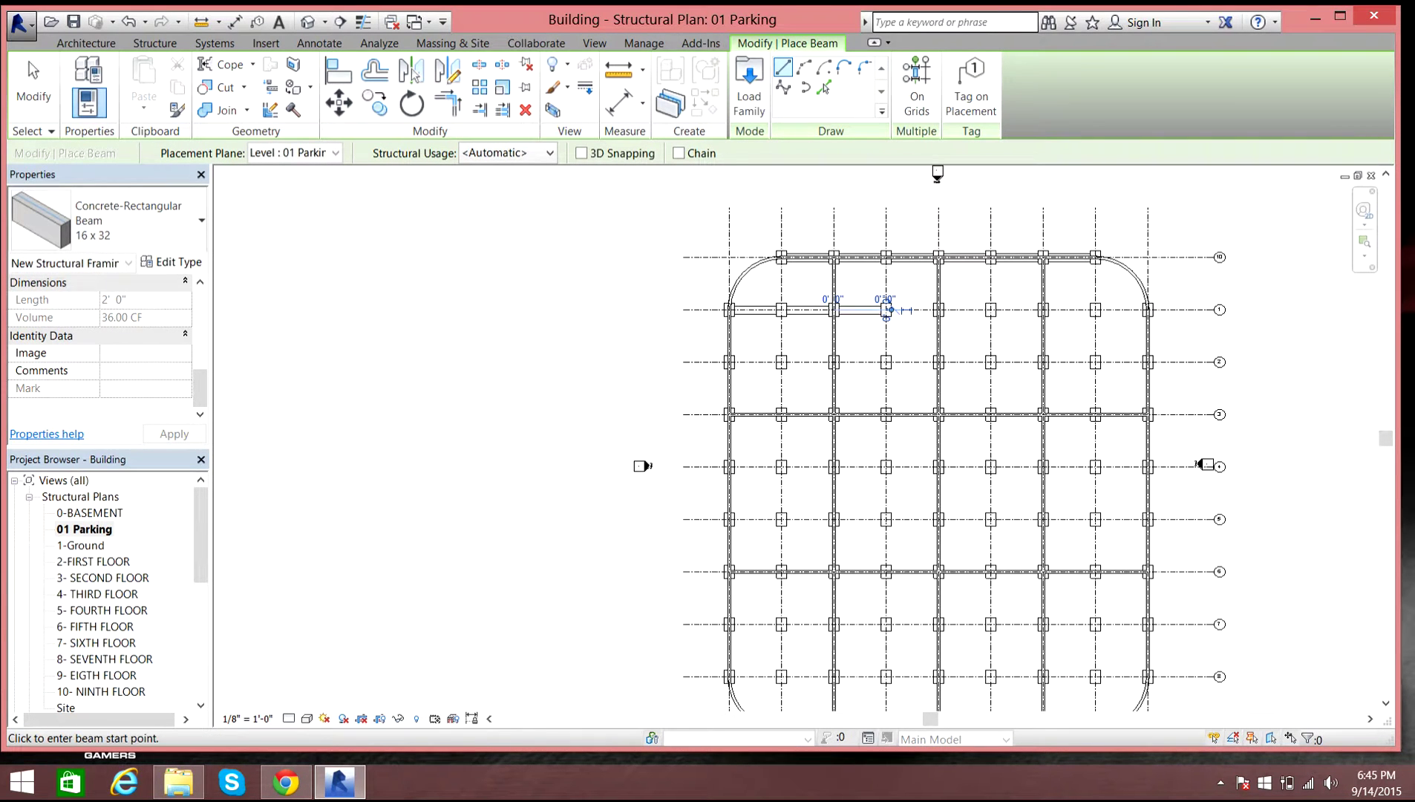
Step: Place four consecutive concrete beams along grid line 1, joining the centres of the fourth through eighth columns
scroll(512, 287, "down", 2)
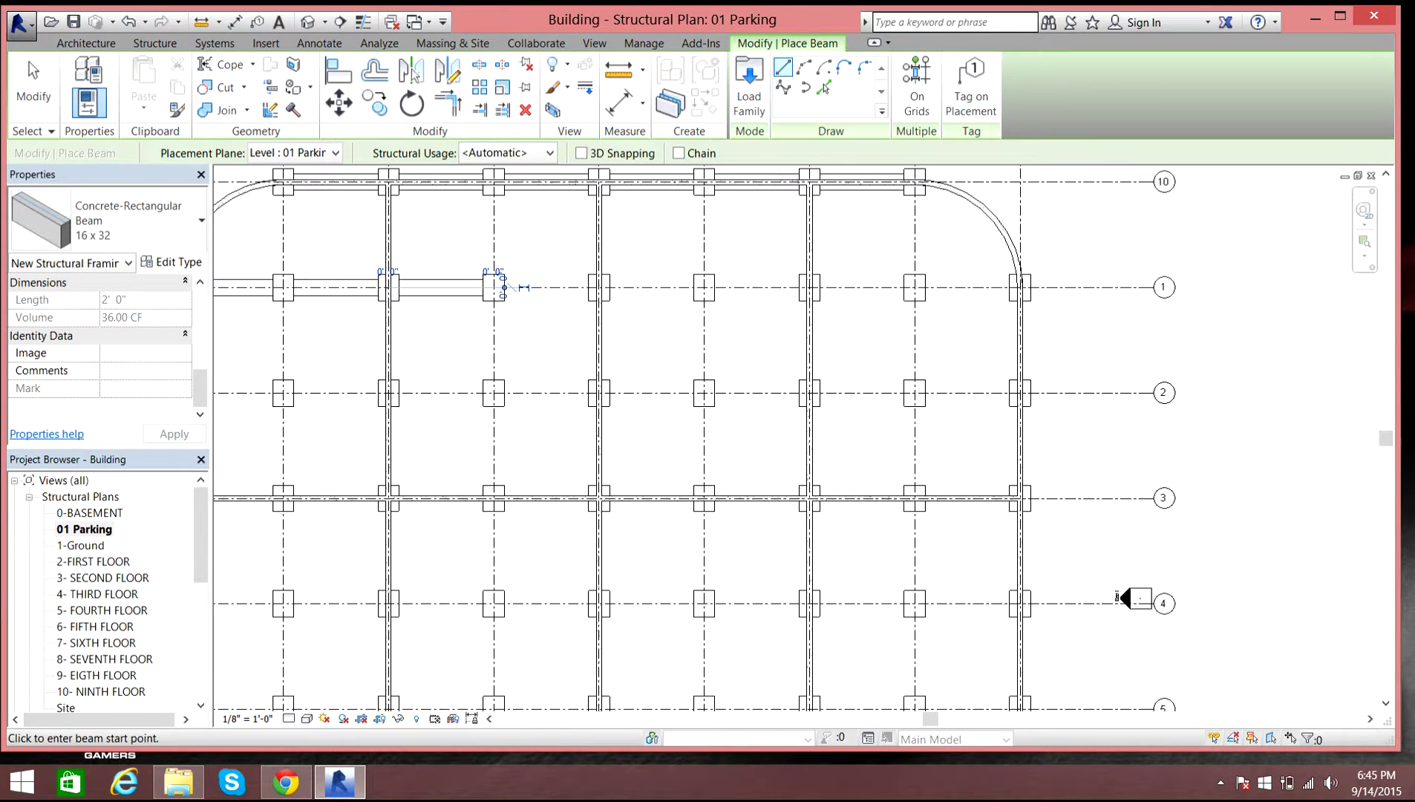
scroll(497, 286, "up", 2)
left_click(508, 296)
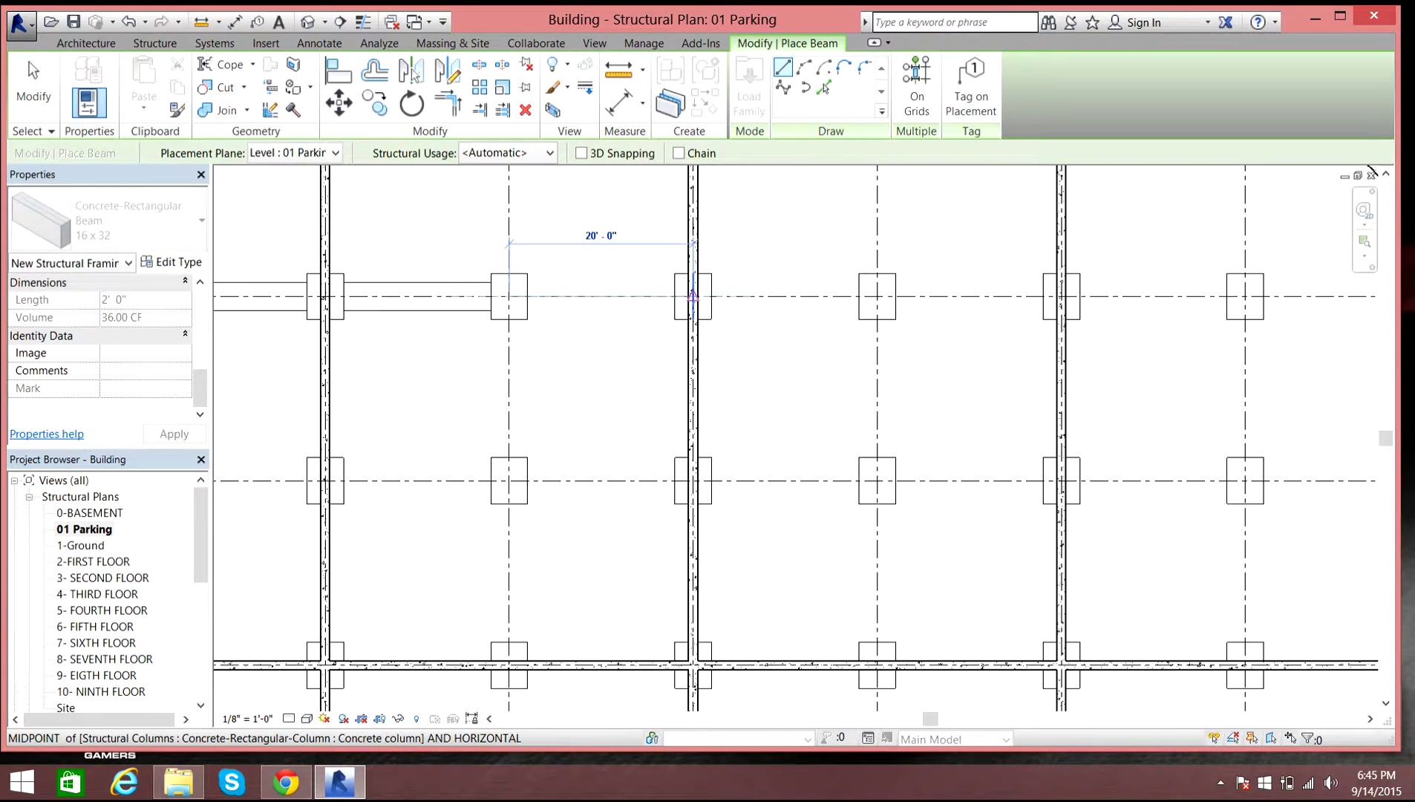
left_click(693, 296)
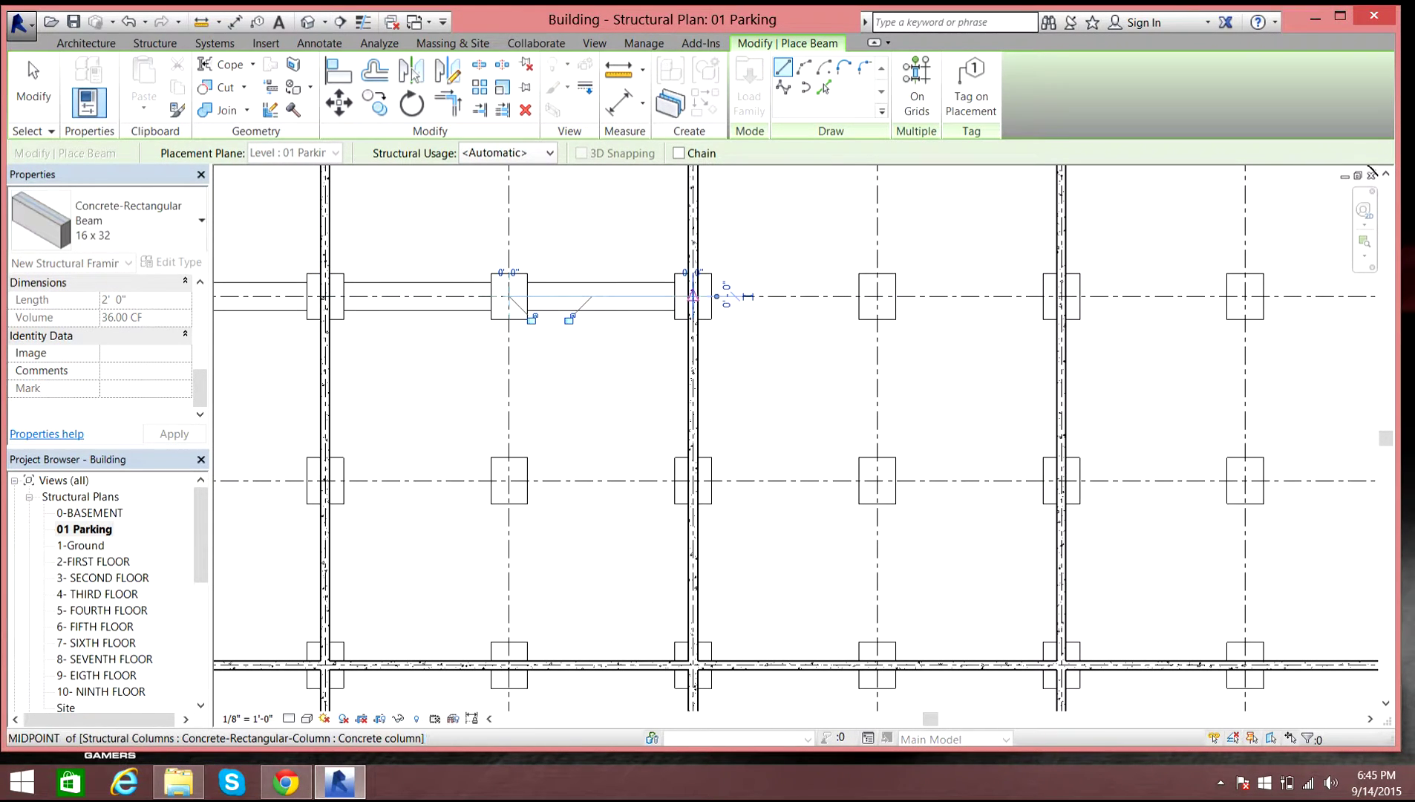
left_click(876, 296)
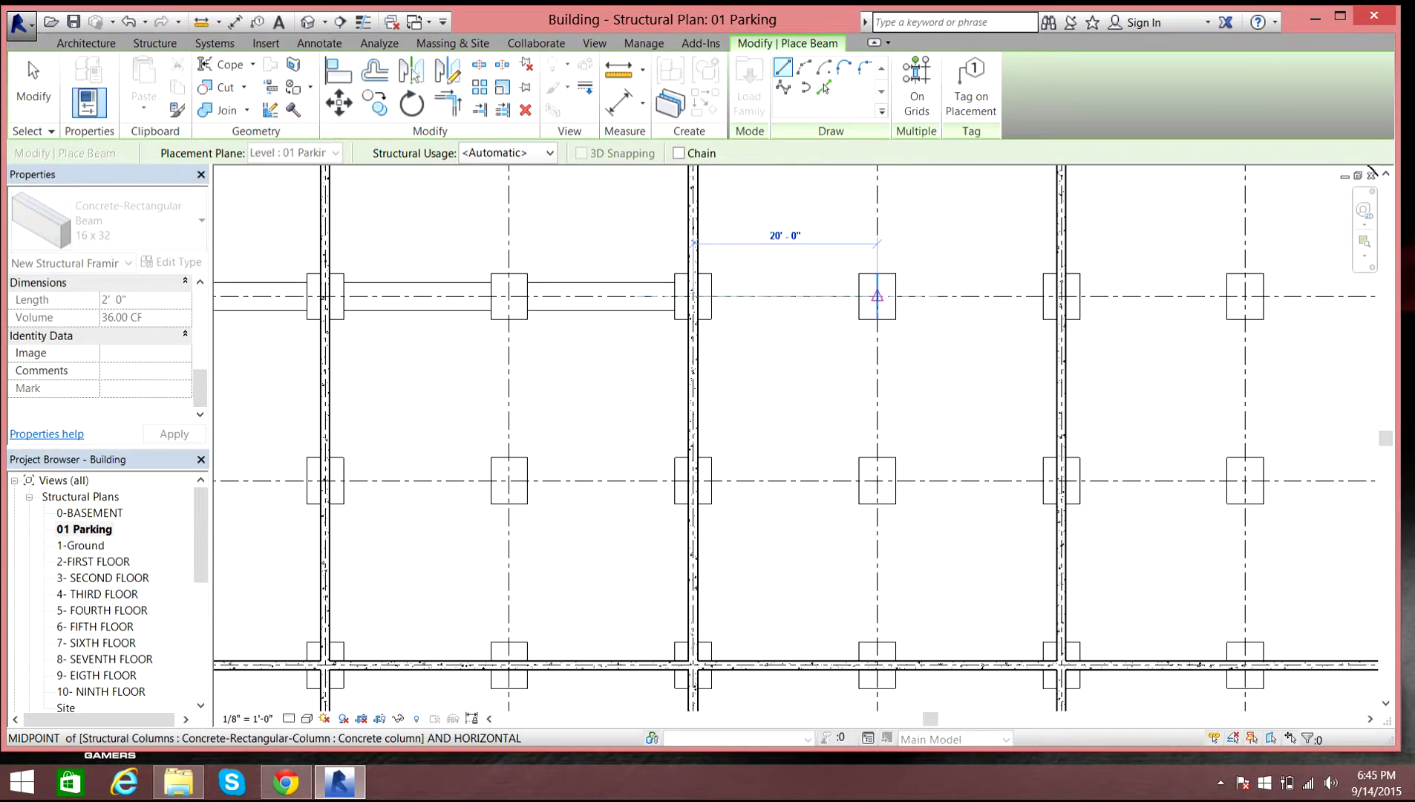
left_click(877, 296)
left_click(877, 296)
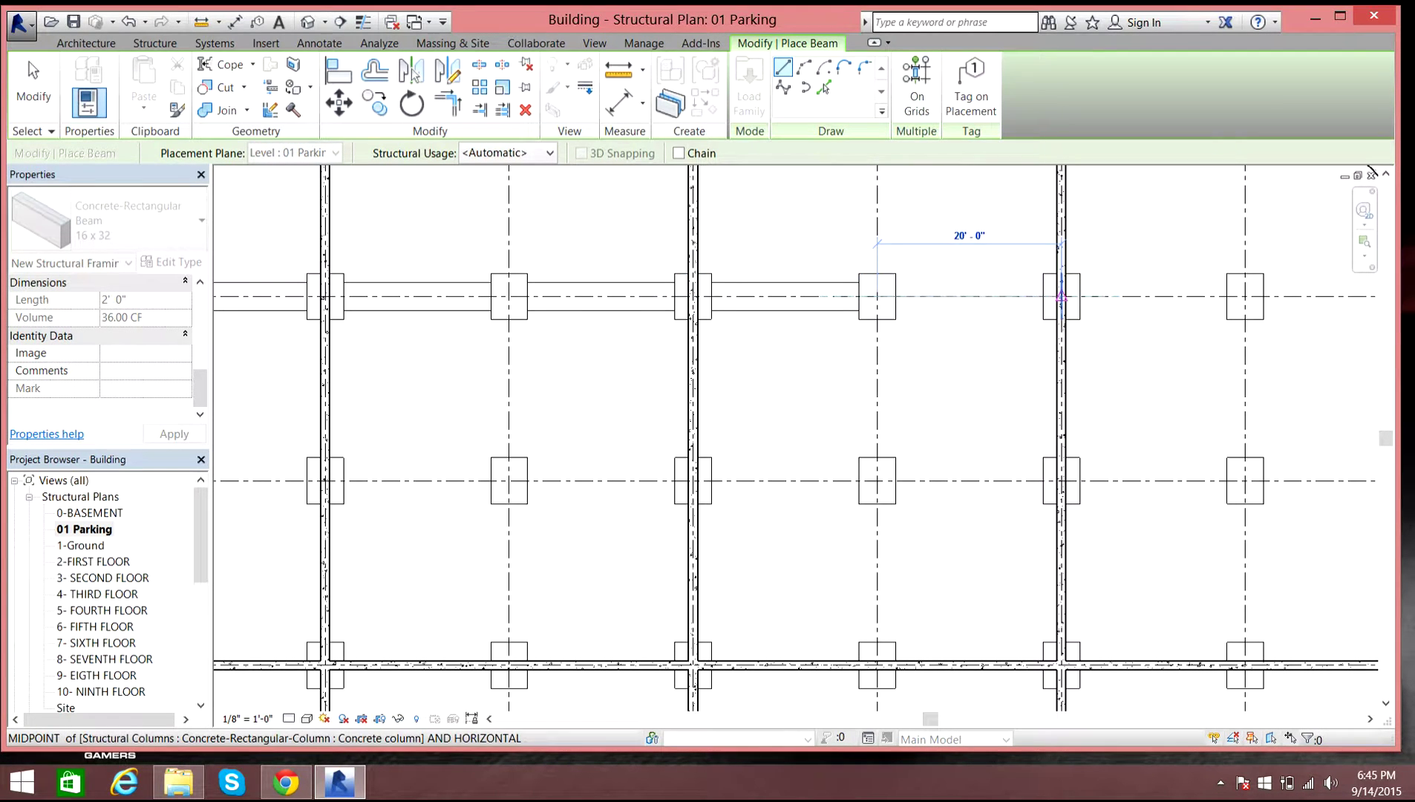
left_click(1061, 296)
left_click(1061, 296)
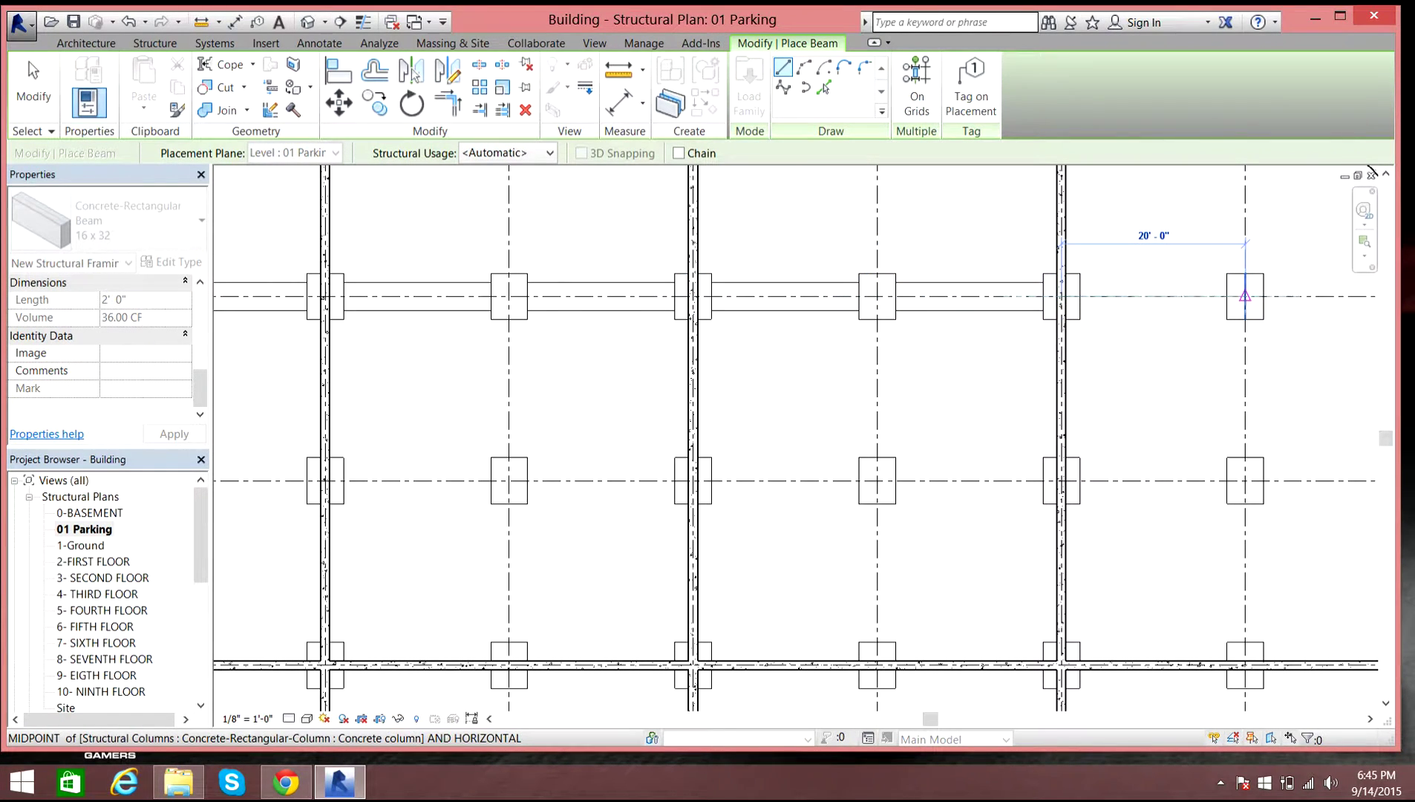
left_click(1245, 296)
Step: Complete the grid line 1 row with a beam from the eighth column to the ninth column on the outer wall
scroll(1217, 295, "down", 4)
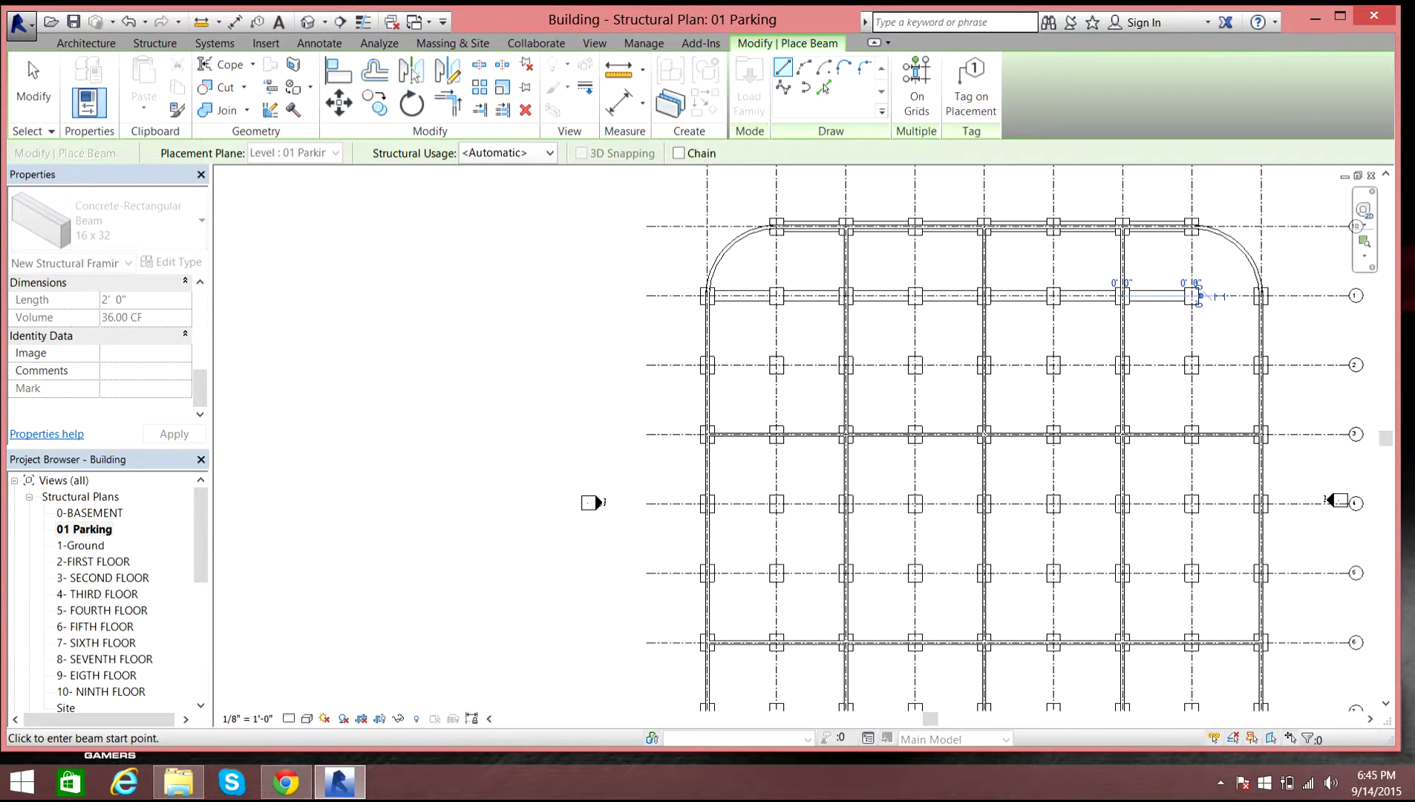
scroll(1187, 295, "up", 4)
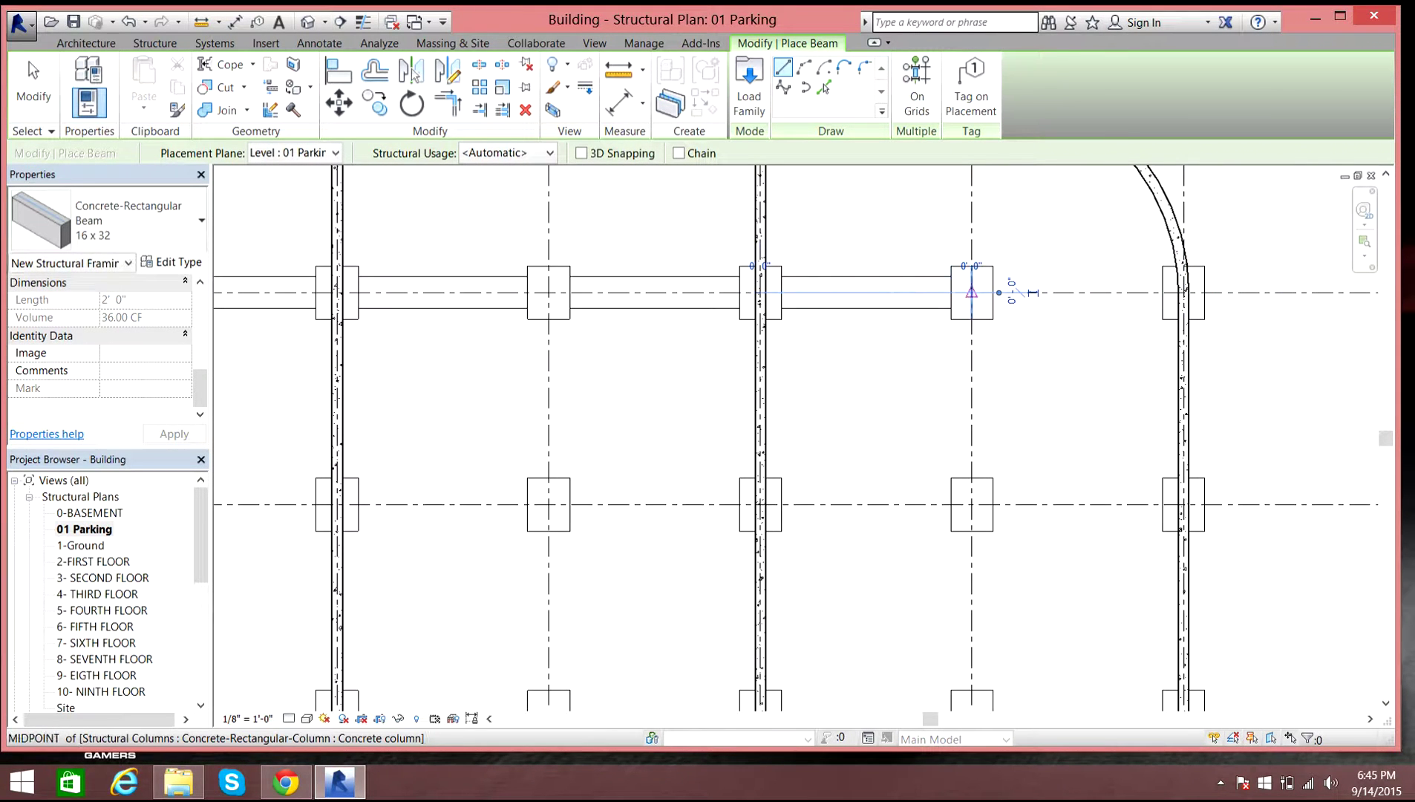
left_click(970, 292)
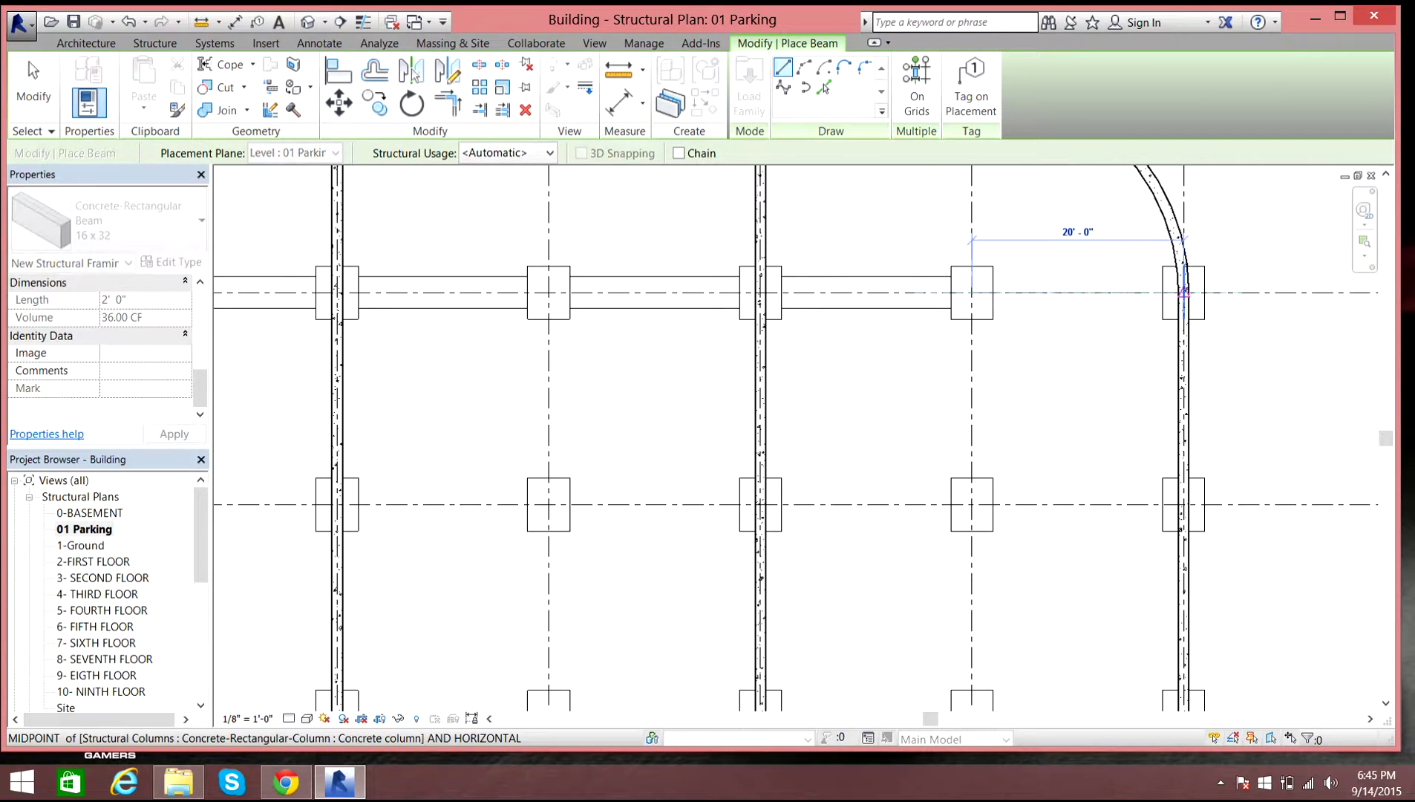
left_click(1183, 292)
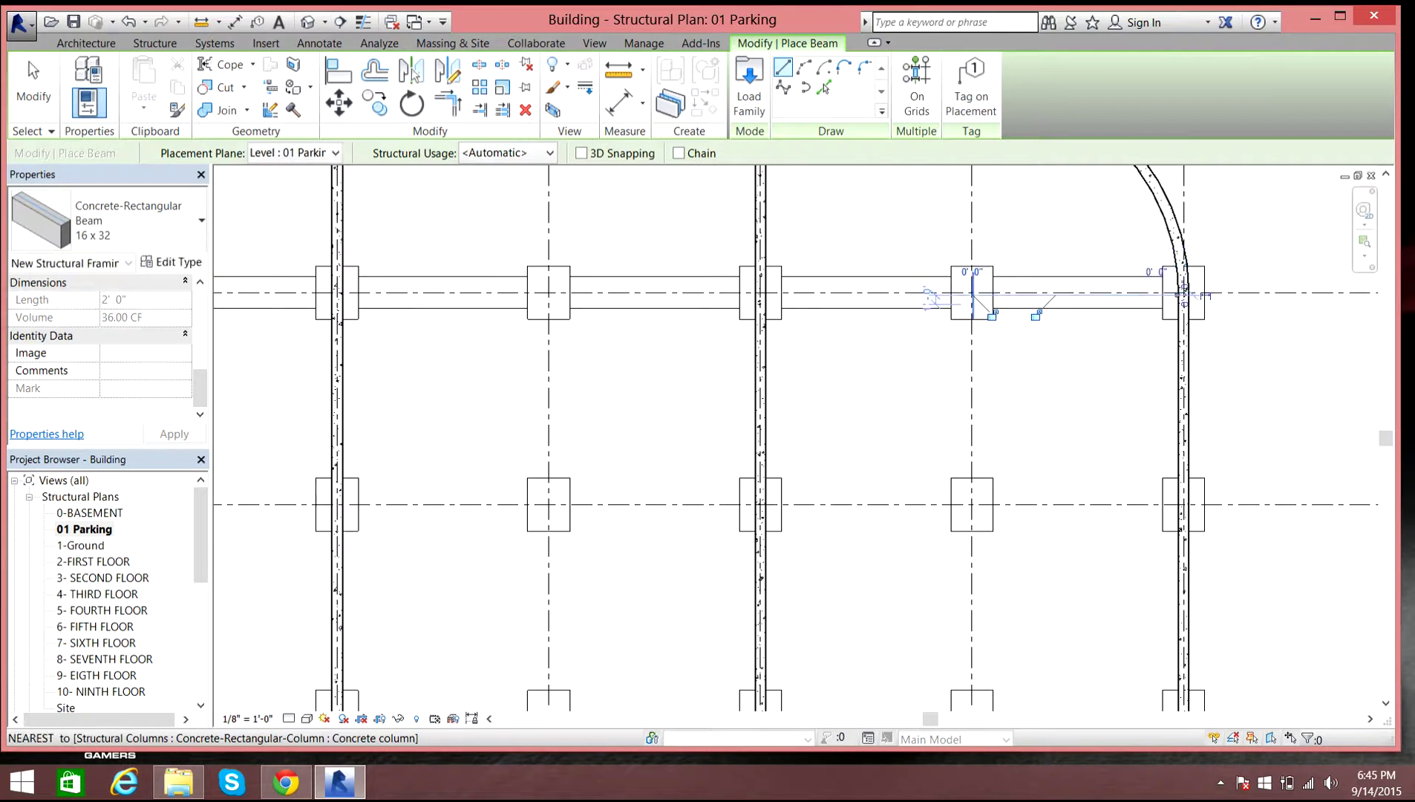
scroll(1031, 307, "down", 2)
scroll(964, 360, "down", 3)
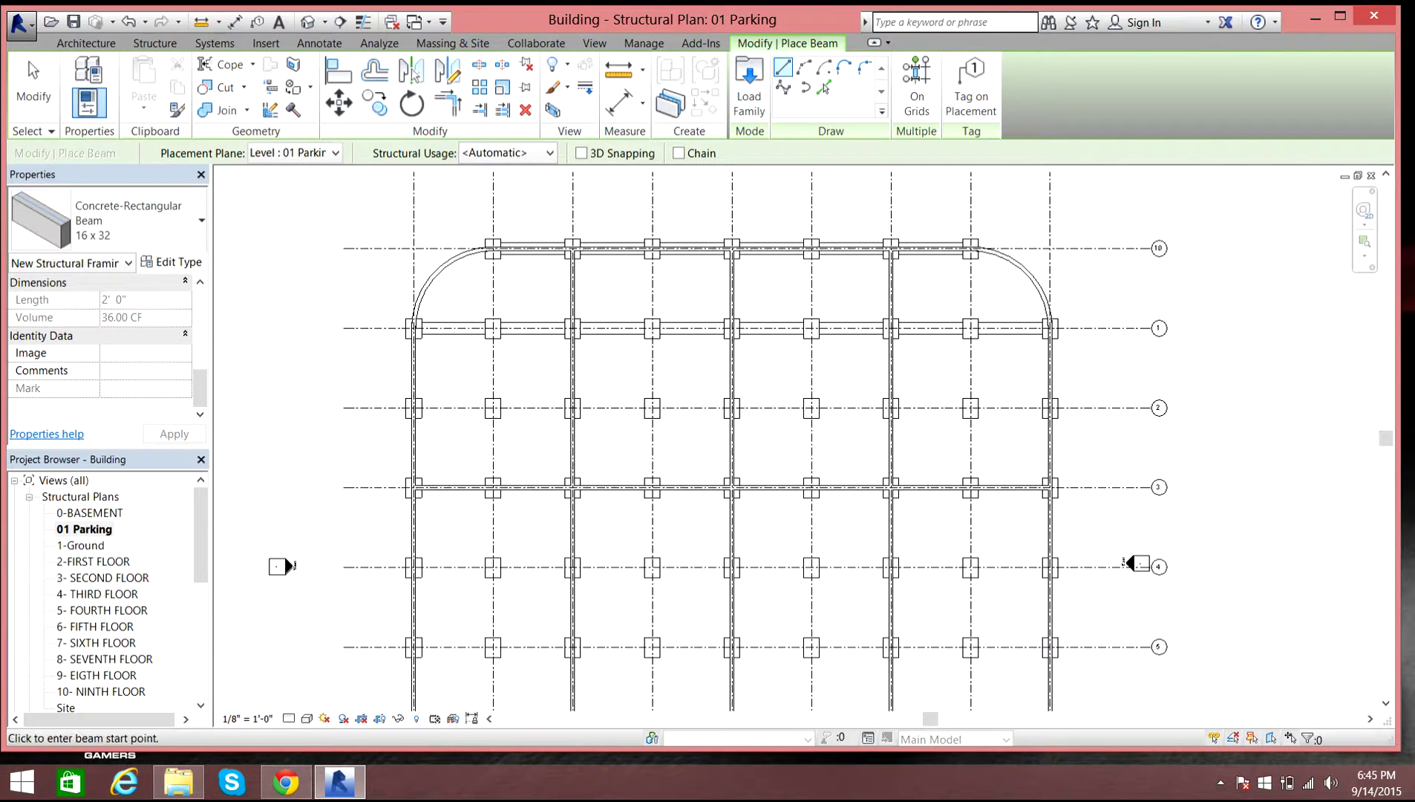
key("Escape")
Step: Copy all eight grid line 1 beams down to grid line 2, using the outer wall intersections as reference points
left_click(458, 328)
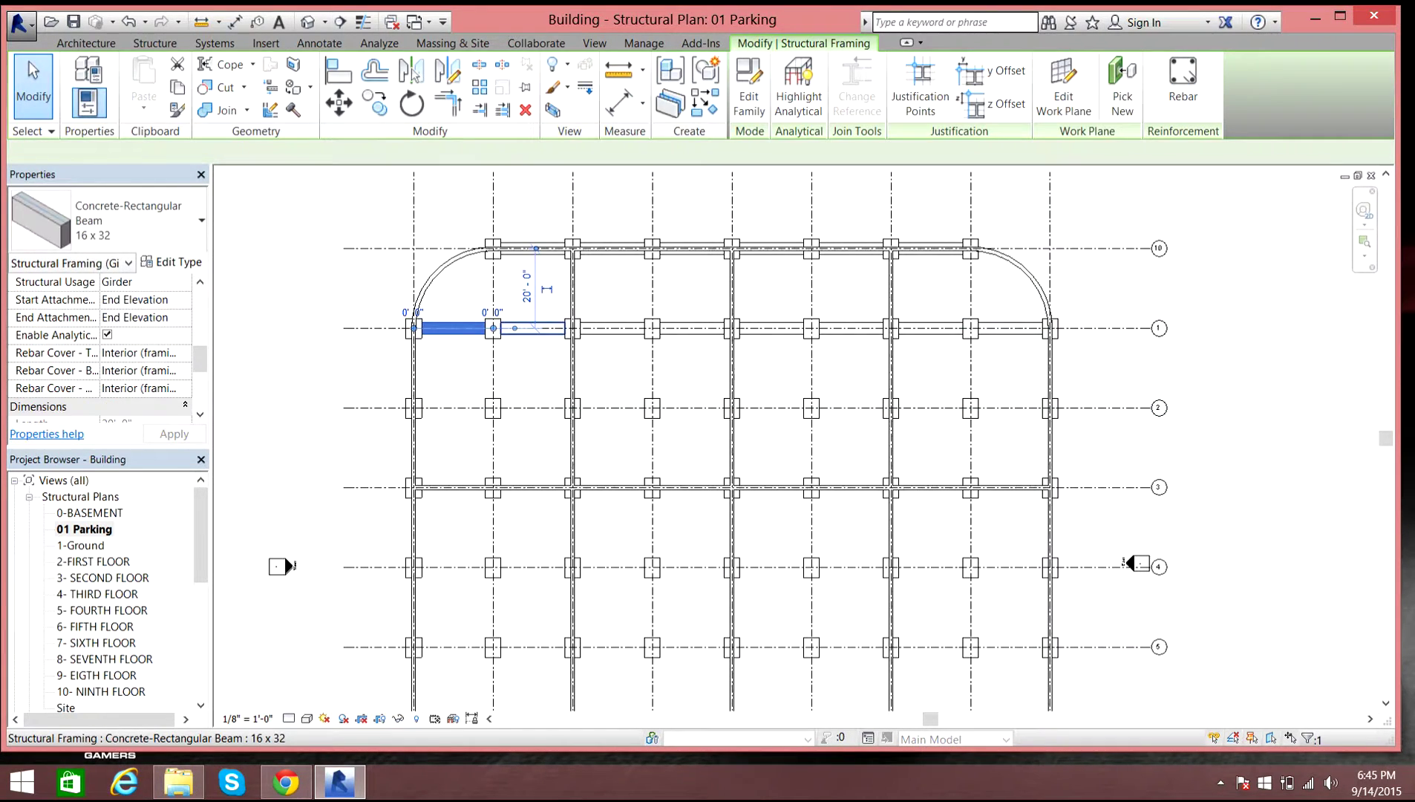
left_click(532, 327, "ctrl")
left_click(612, 327, "ctrl")
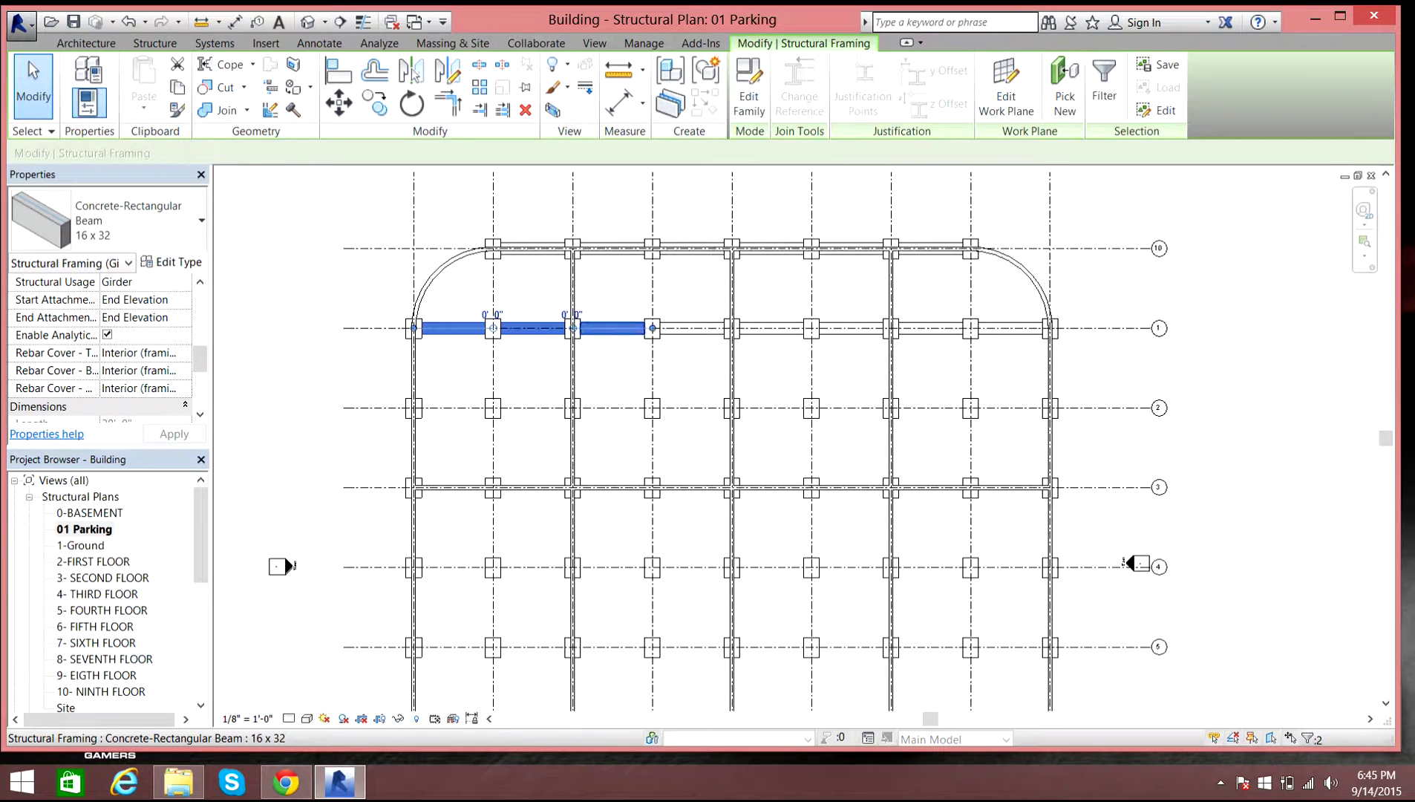
left_click(691, 327, "ctrl")
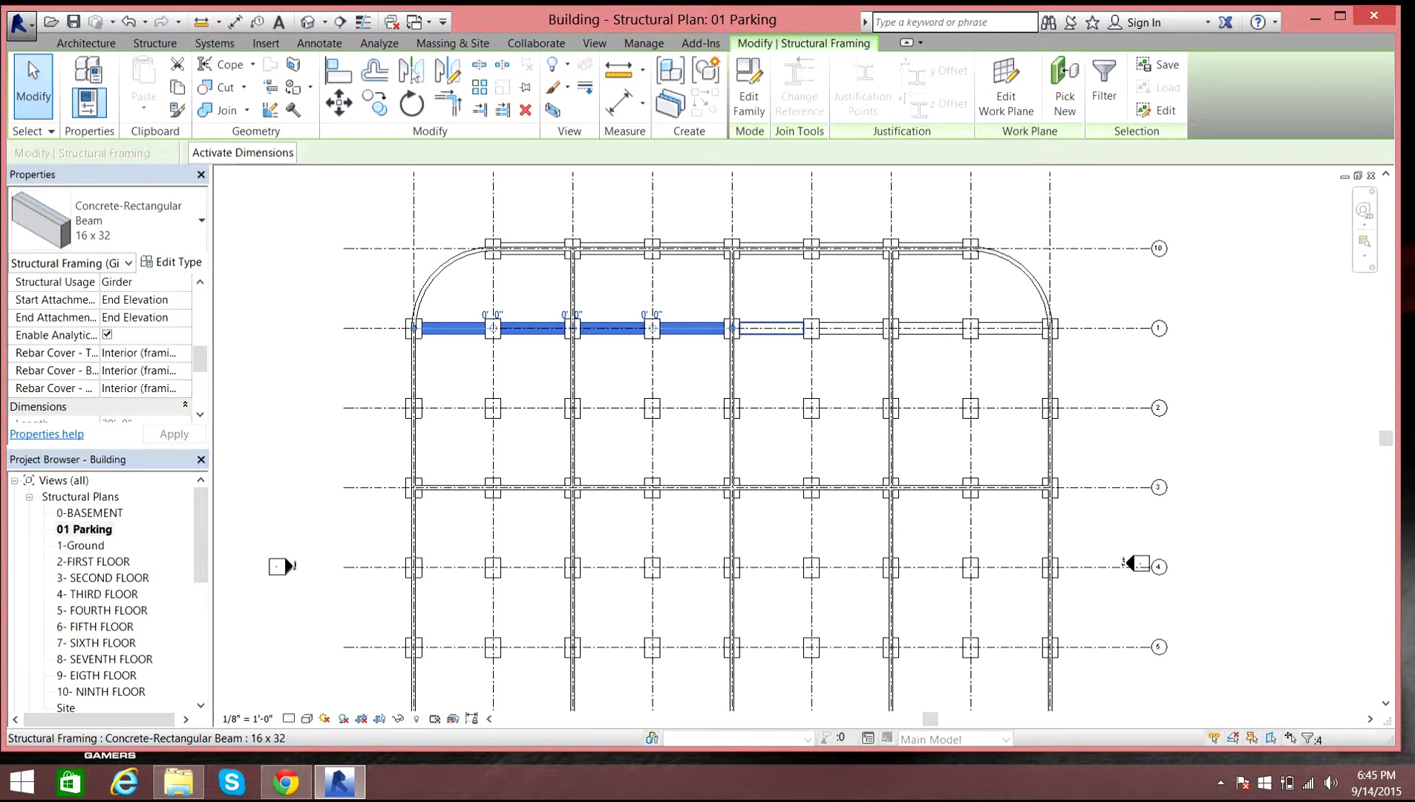
left_click(771, 327, "ctrl")
left_click(850, 327, "ctrl")
left_click(930, 328, "ctrl")
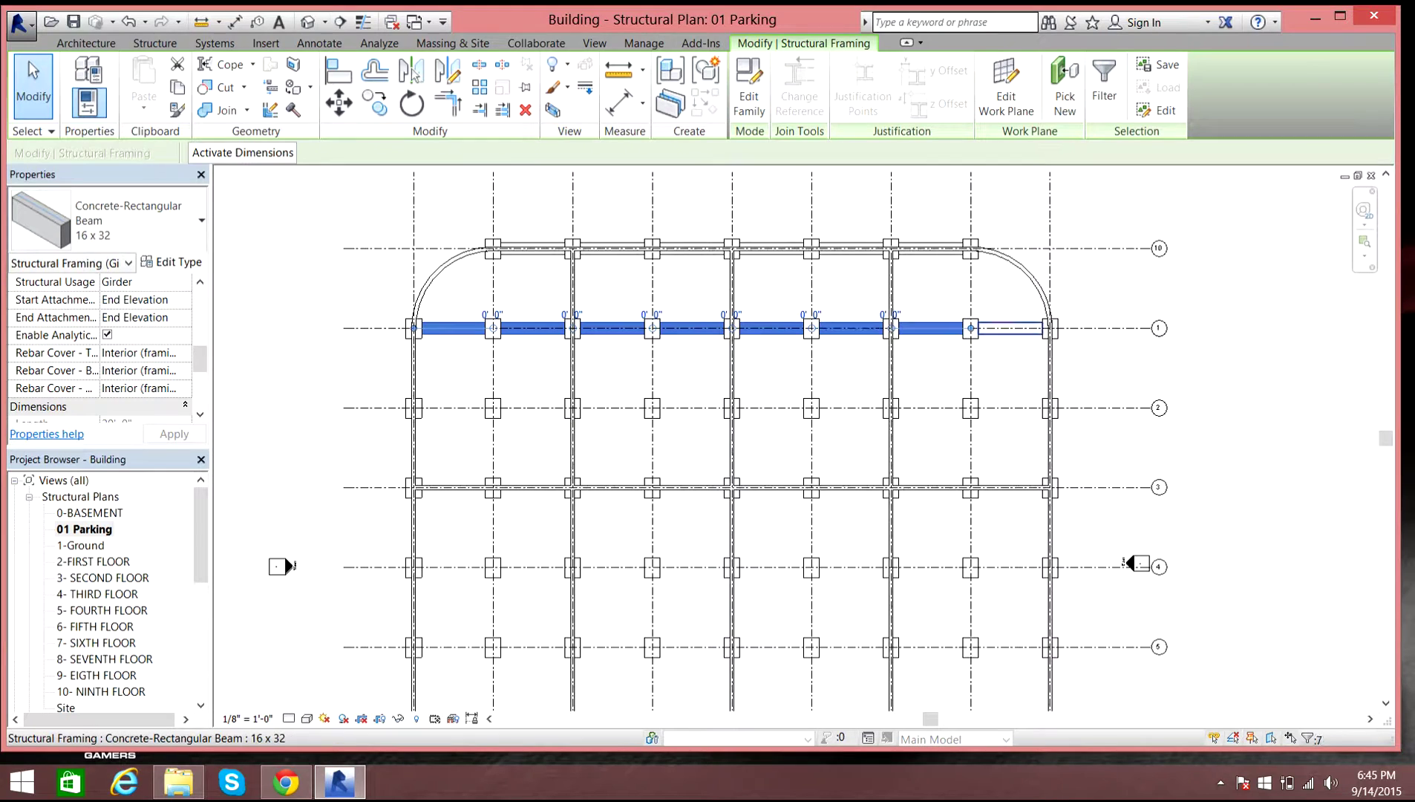
left_click(1009, 327, "ctrl")
scroll(839, 538, "down", 4)
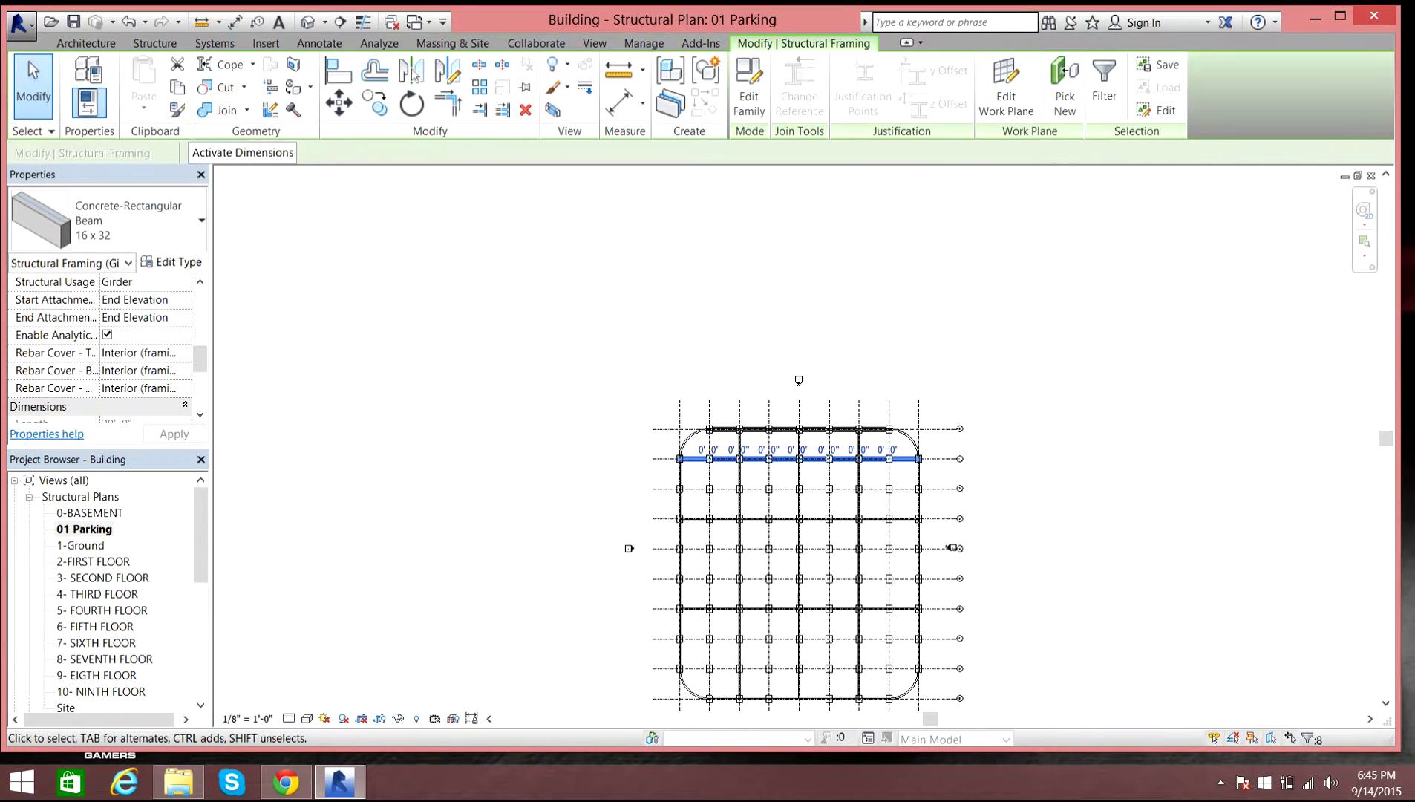
middle_click_drag(829, 638, 842, 495)
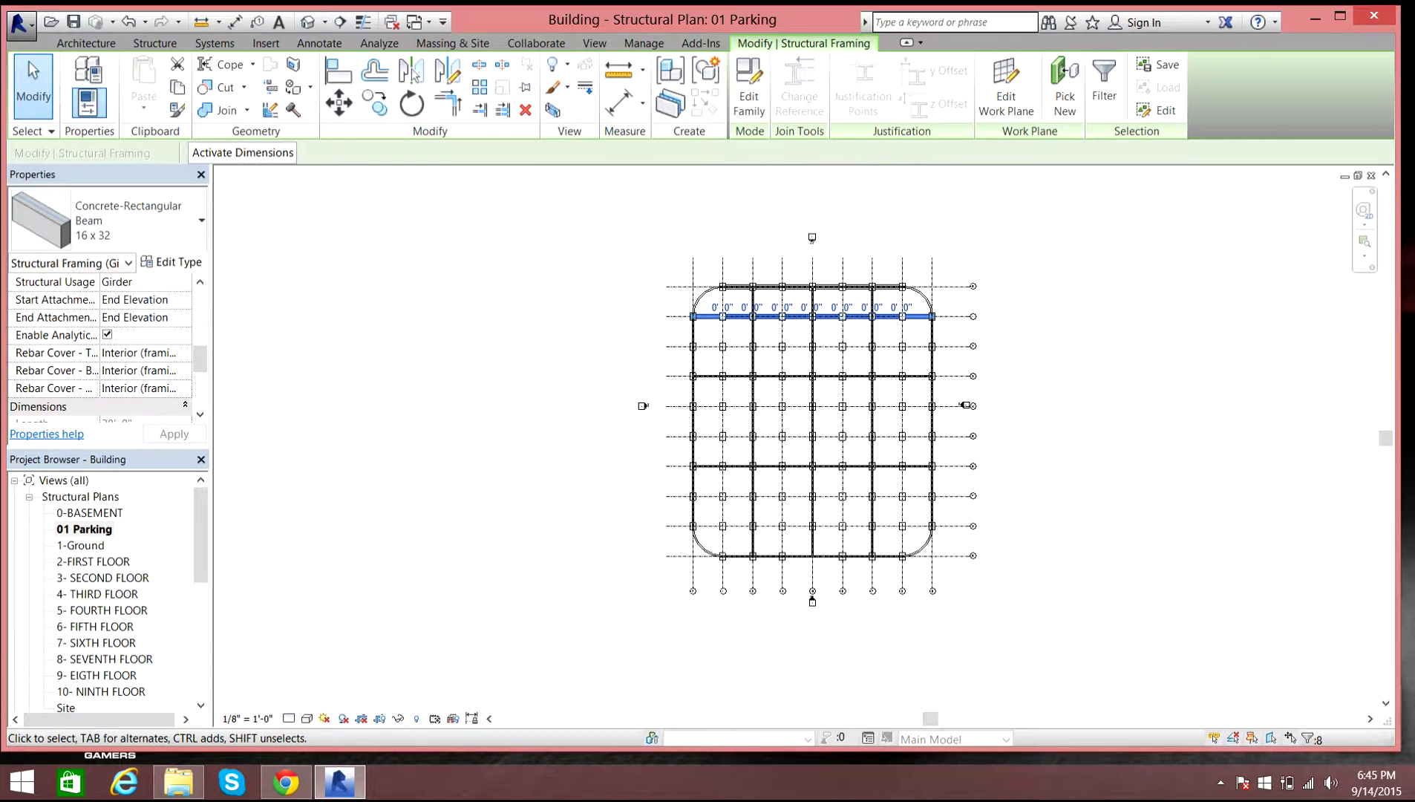
left_click(374, 102)
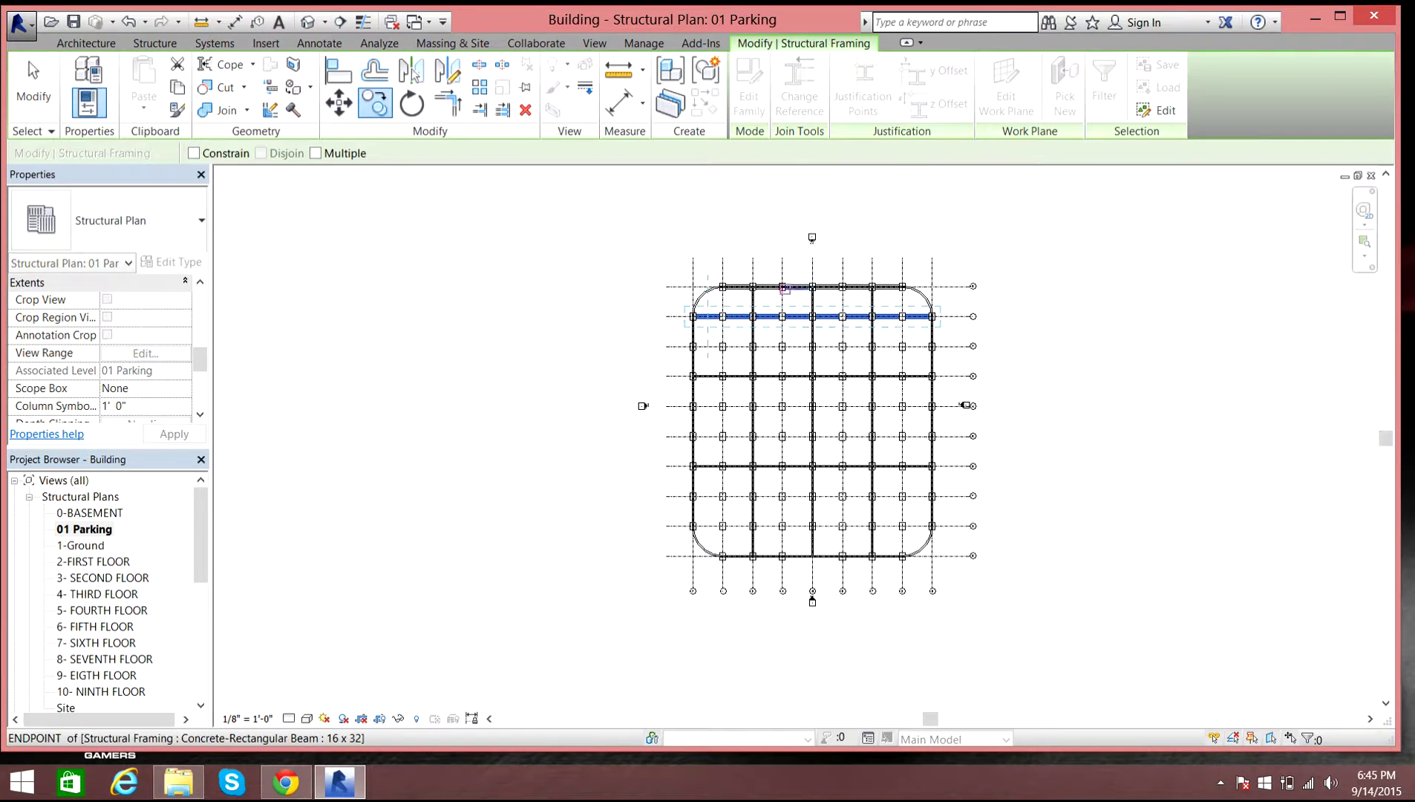
scroll(924, 318, "up", 7)
scroll(965, 309, "up", 3)
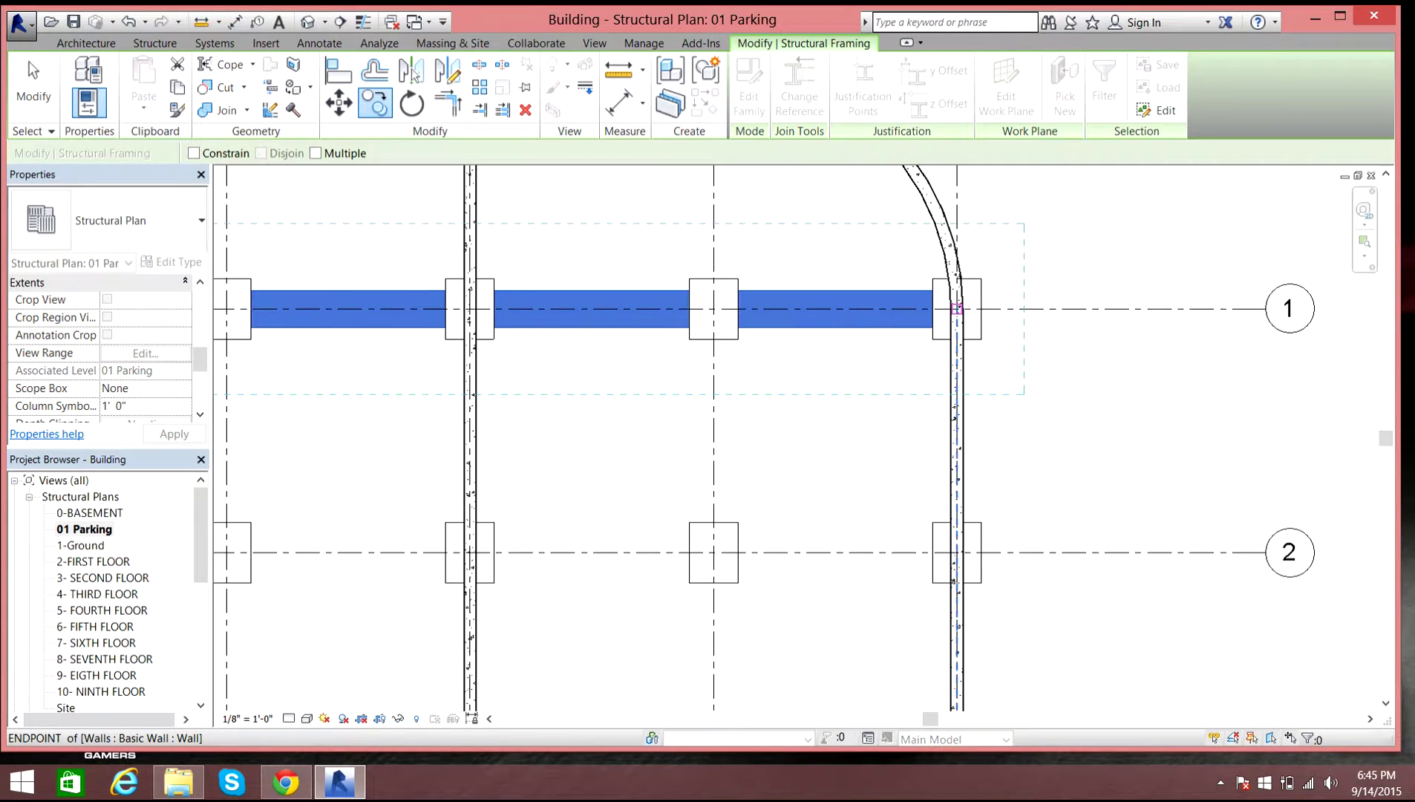
left_click(957, 308)
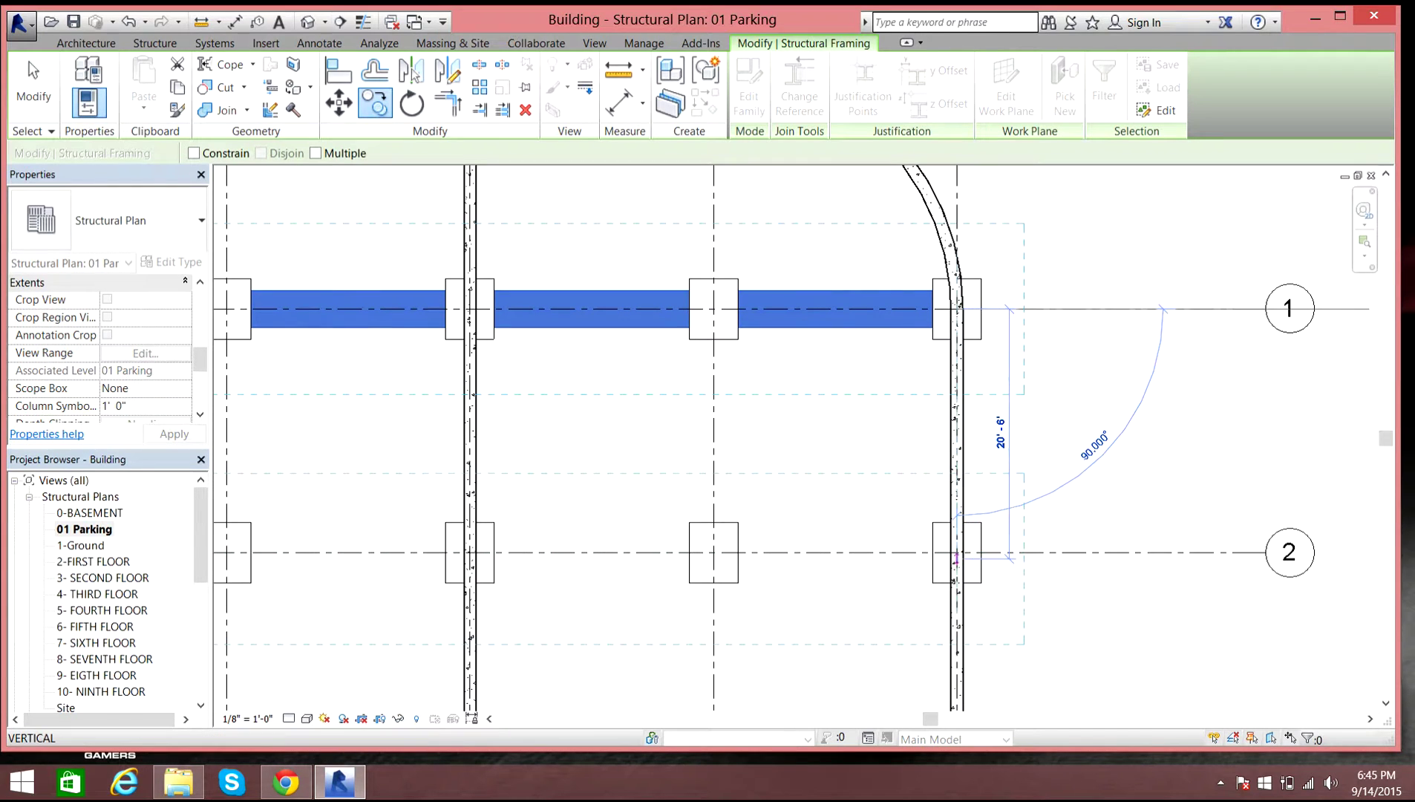
left_click(957, 552)
scroll(954, 550, "down", 6)
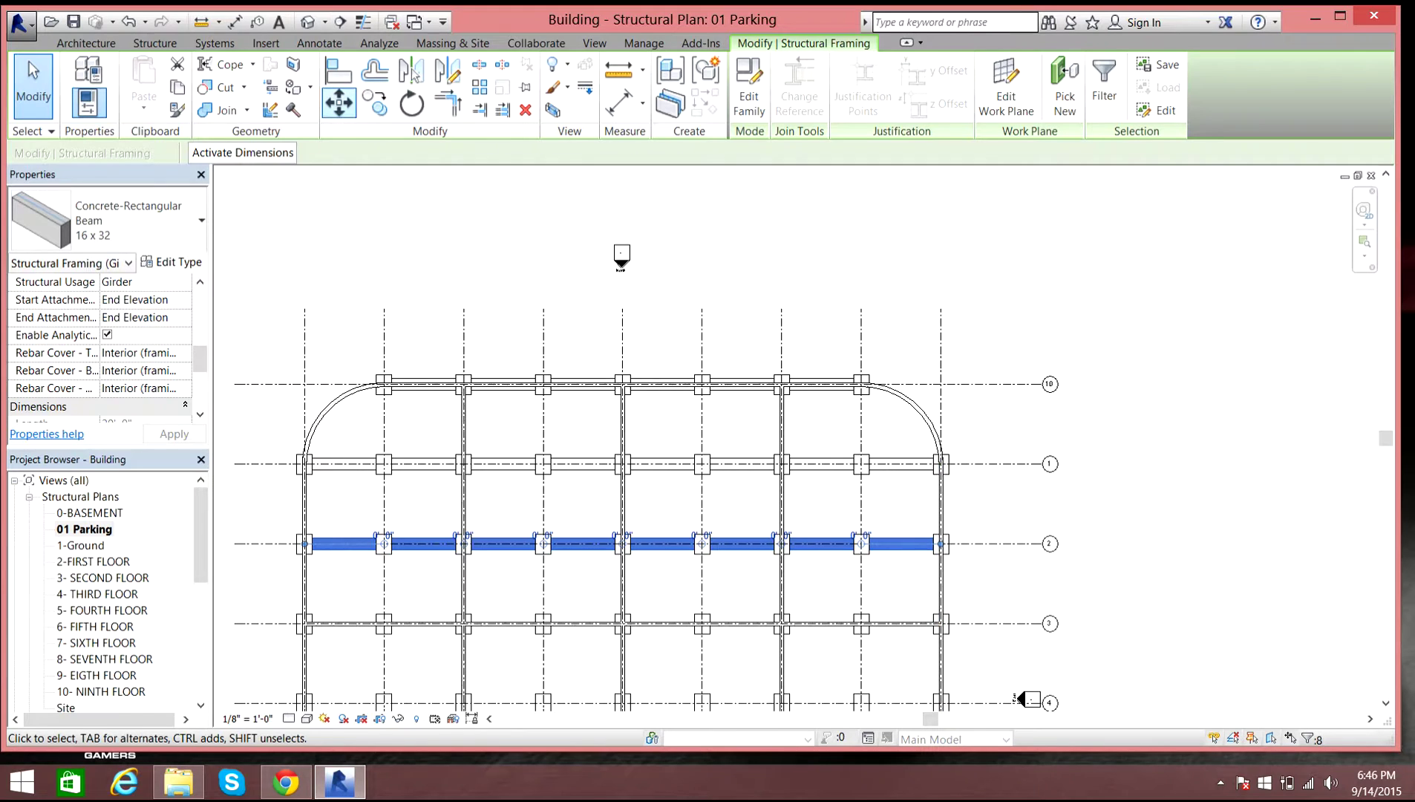
Step: Copy the eight grid line 2 beams 20' straight down onto grid line 3
key("m")
key("v")
scroll(979, 669, "down", 1)
scroll(941, 549, "up", 5)
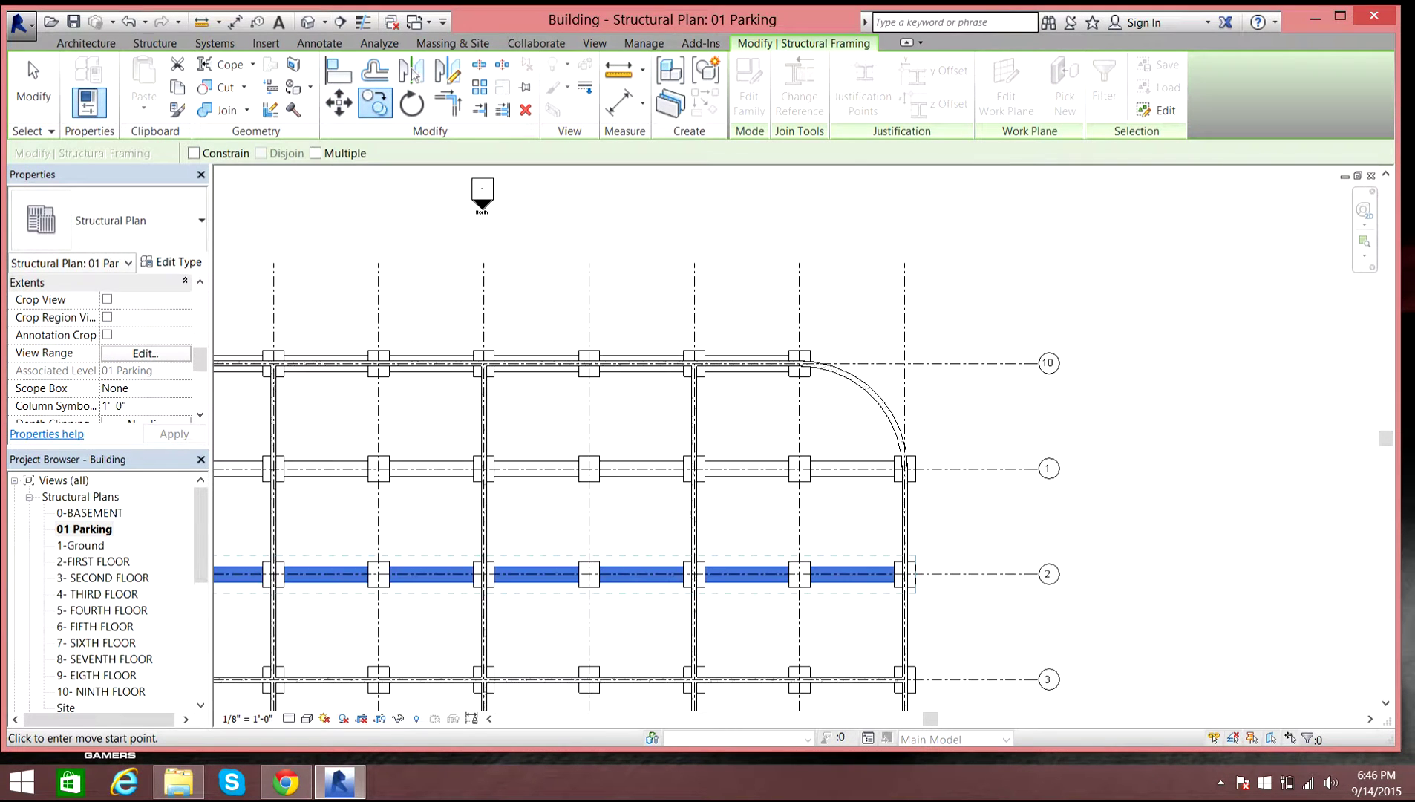
left_click(905, 518)
scroll(1040, 415, "down", 3)
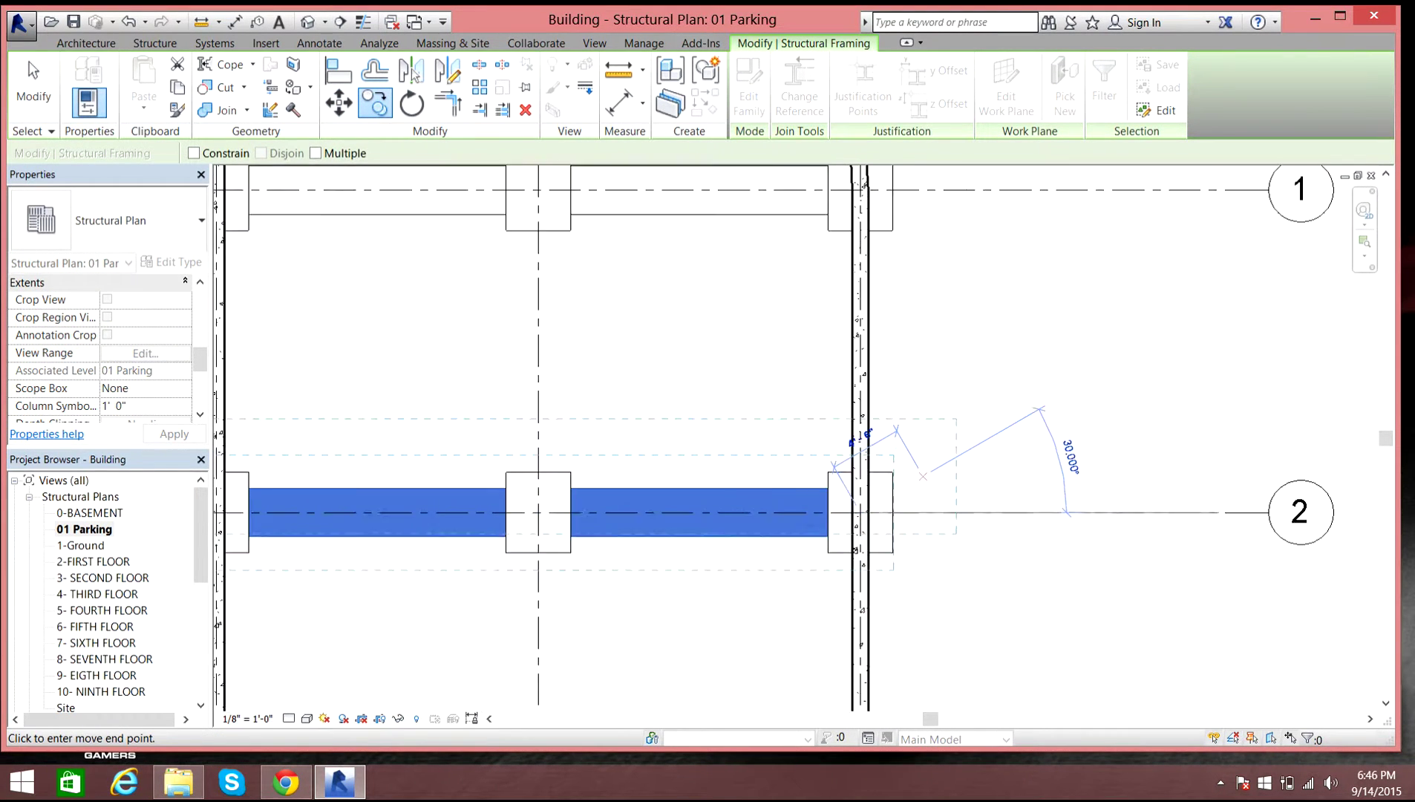
scroll(916, 623, "up", 4)
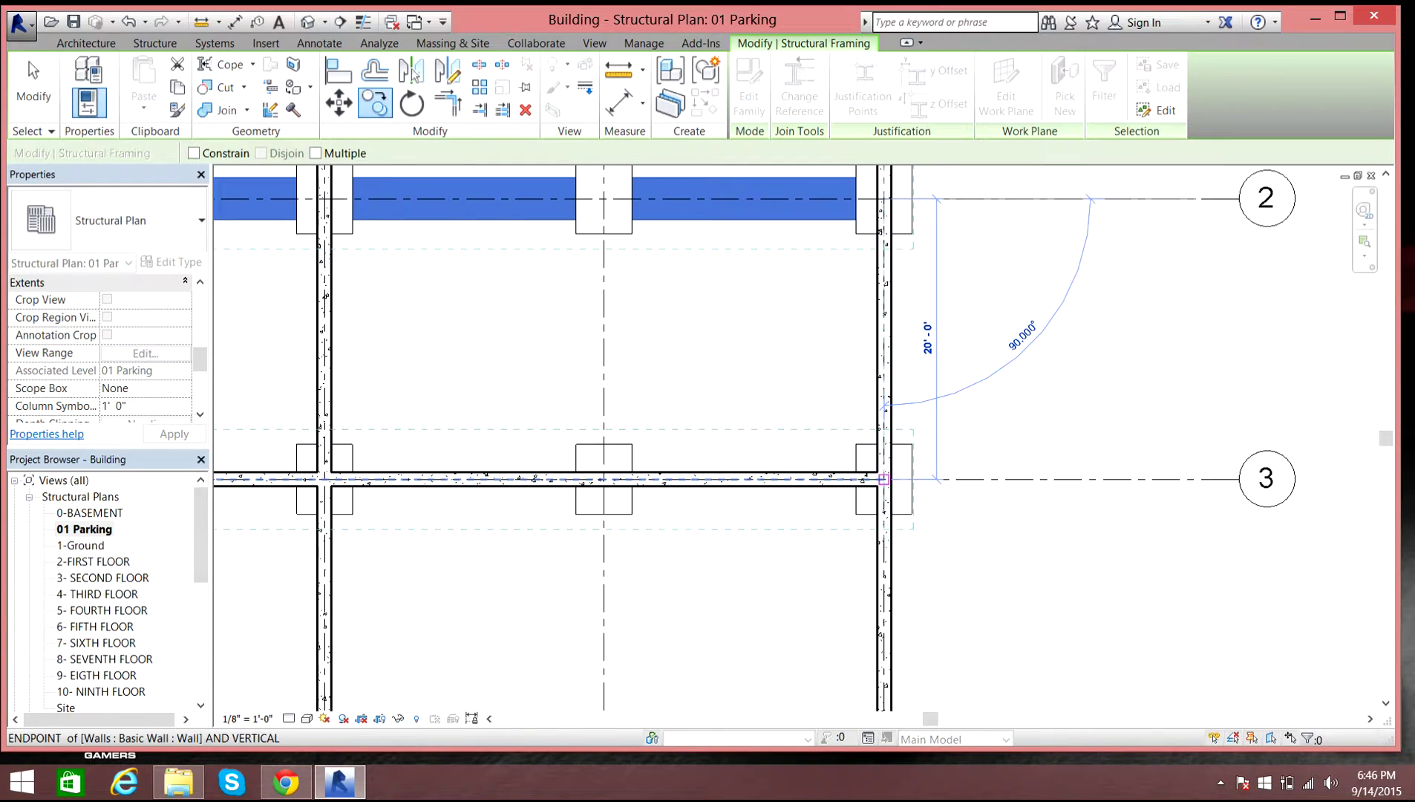
left_click(883, 478)
scroll(884, 475, "down", 5)
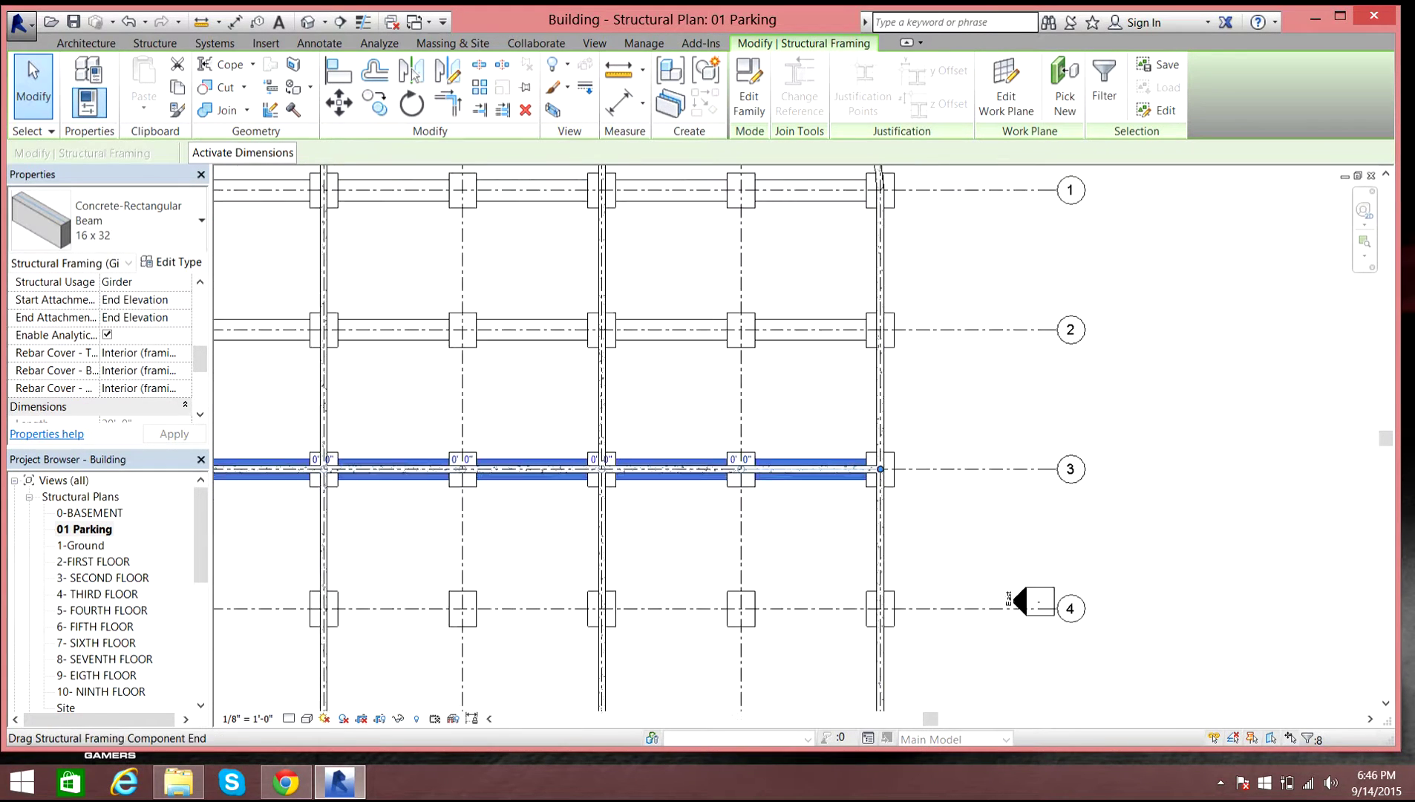
key("Escape")
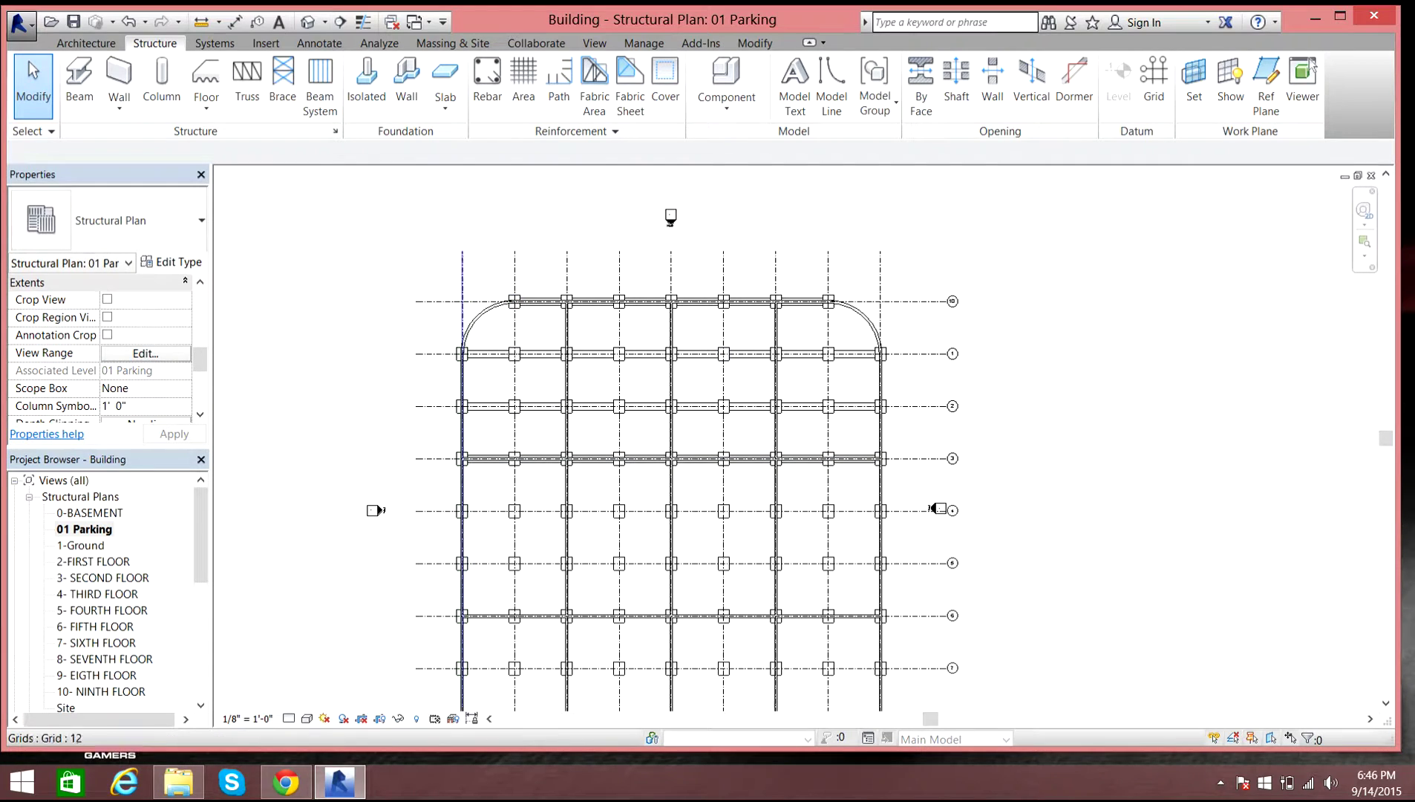
Step: Place a center-ends arc beam of 20' radius along the curved corner wall, centred on grid line 1's second column and ending at grid line 10's first column
left_click(162, 82)
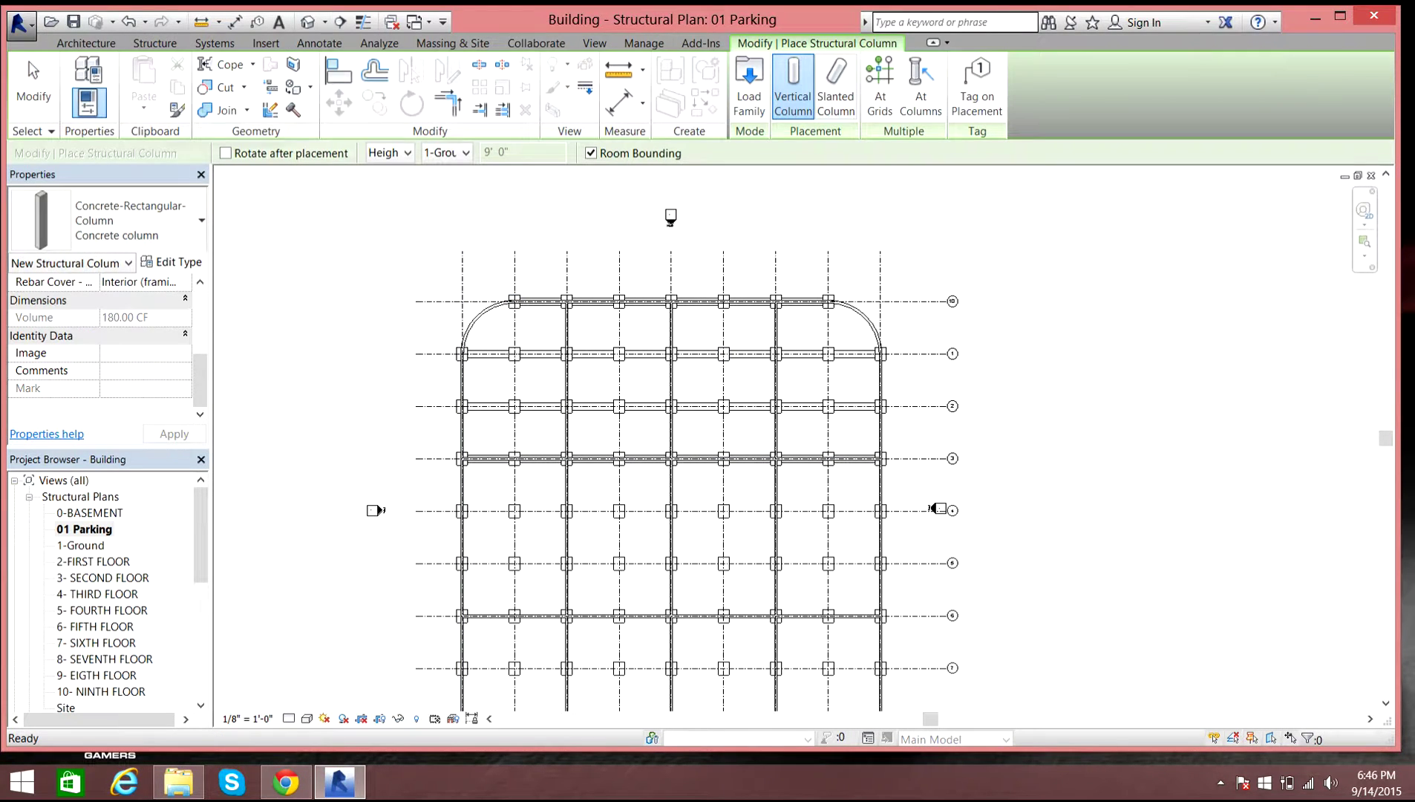
left_click(154, 43)
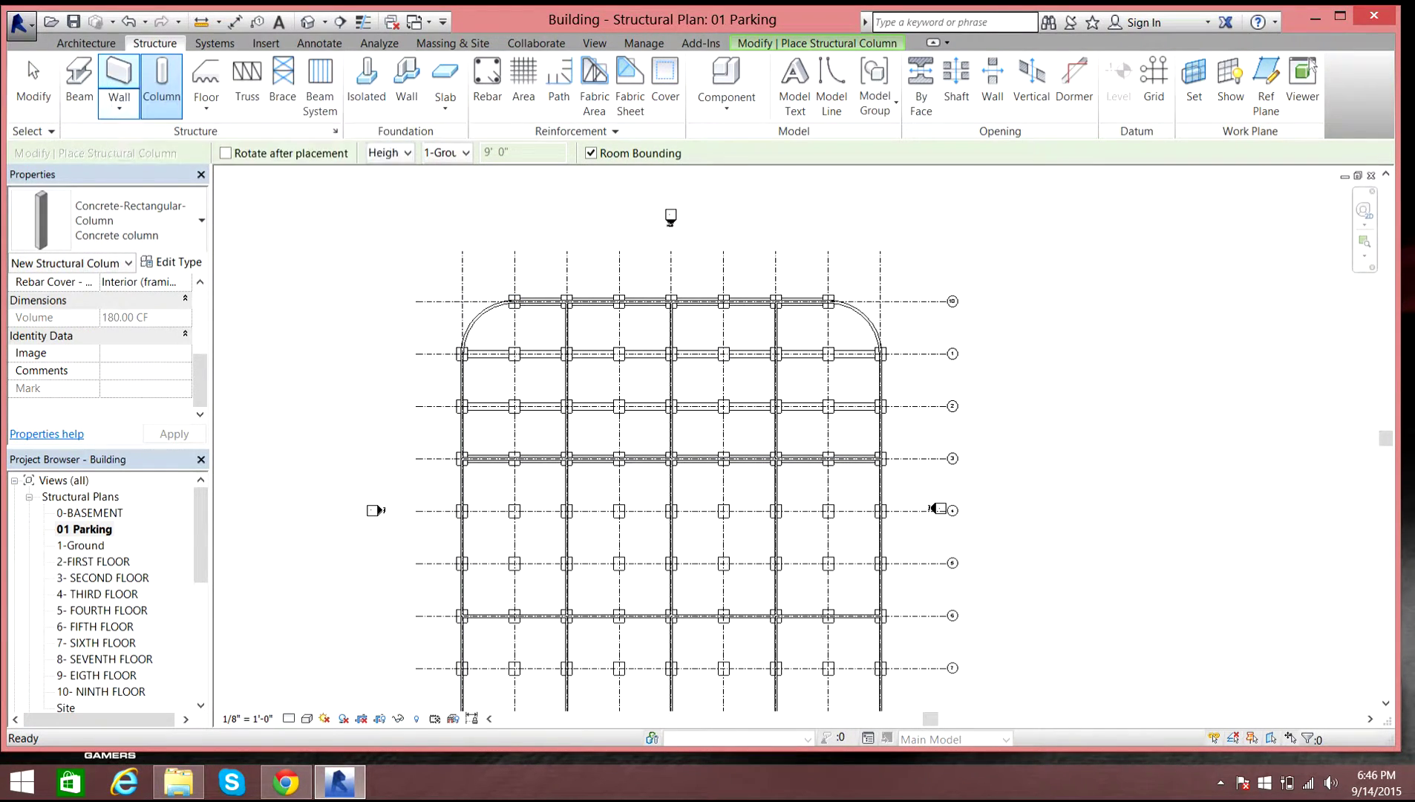
left_click(79, 78)
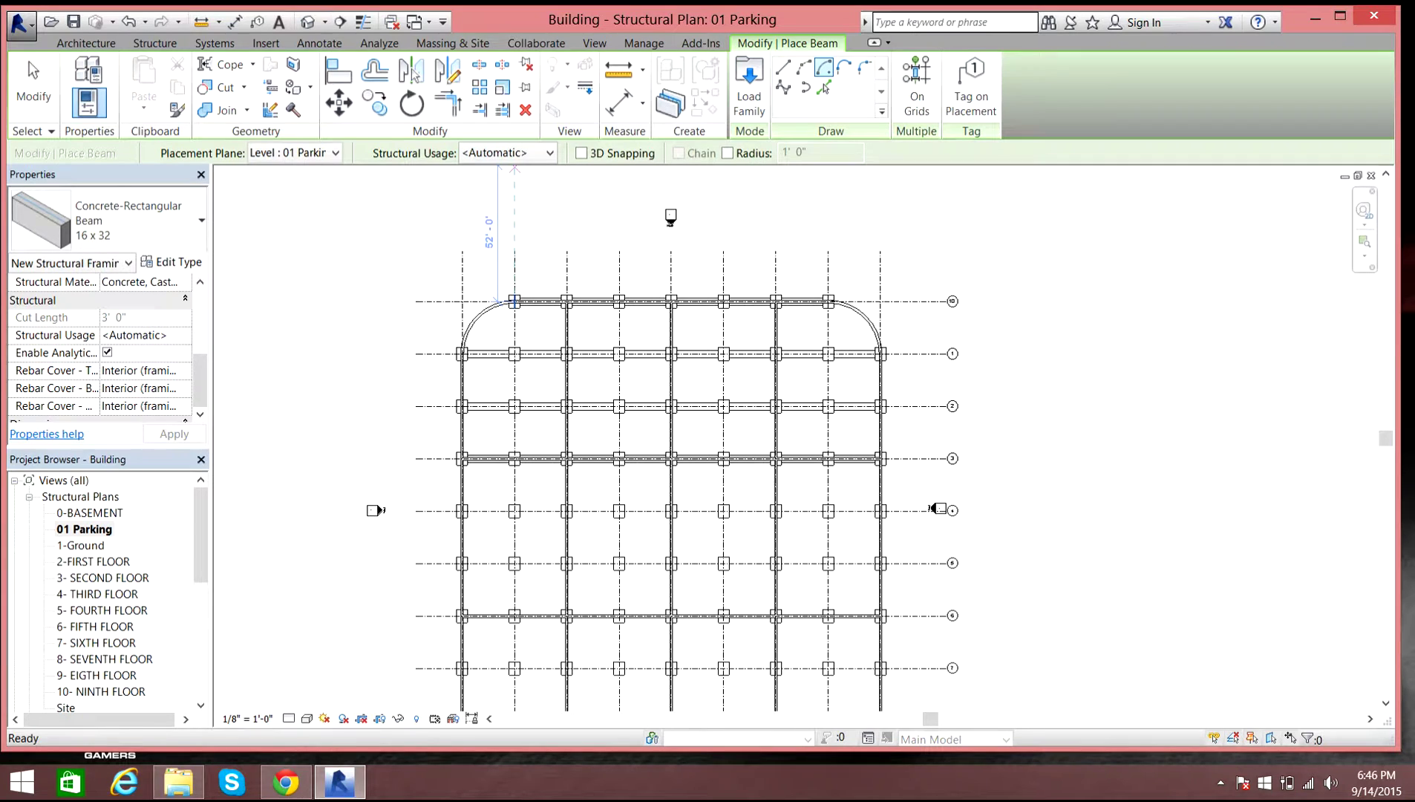
scroll(508, 350, "up", 4)
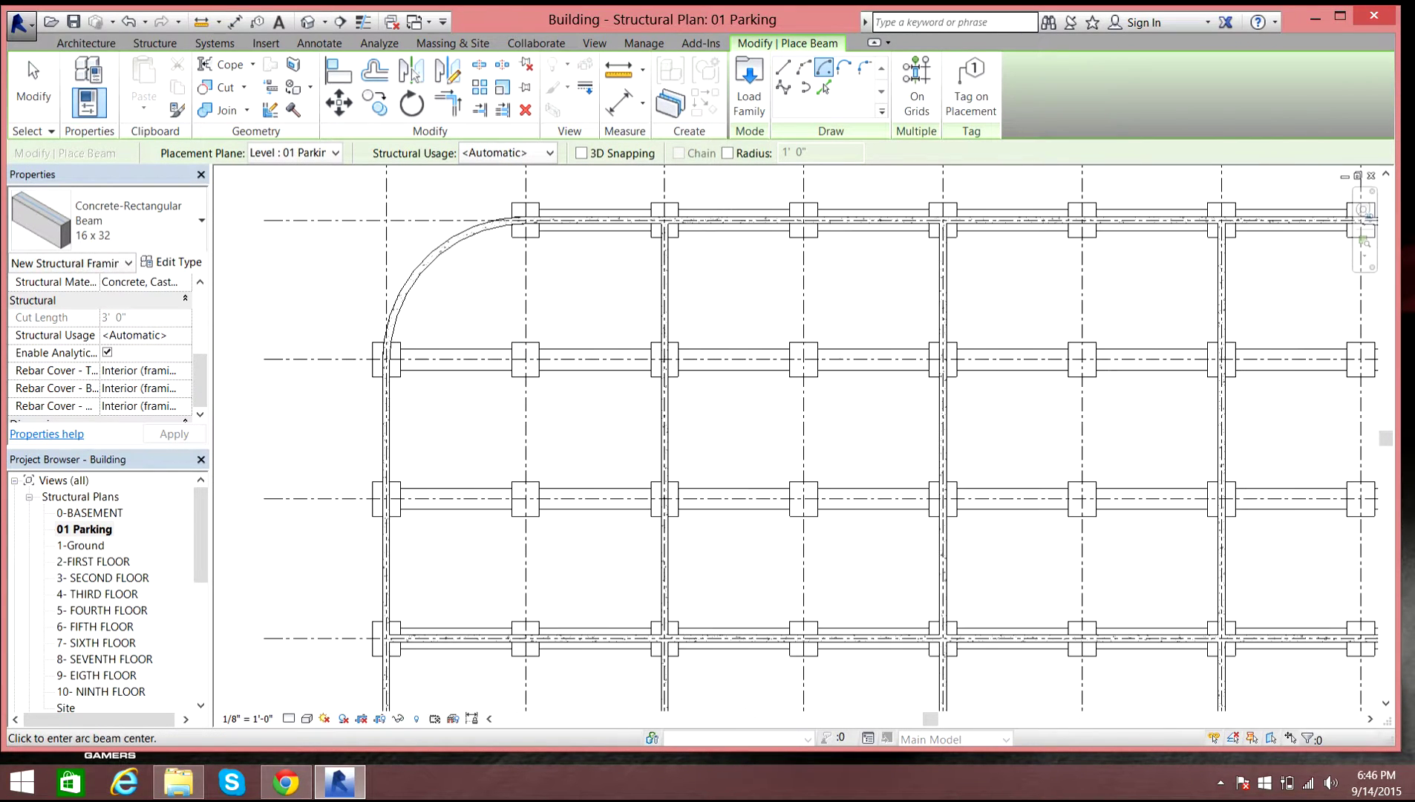
scroll(491, 342, "up", 2)
scroll(520, 356, "down", 1)
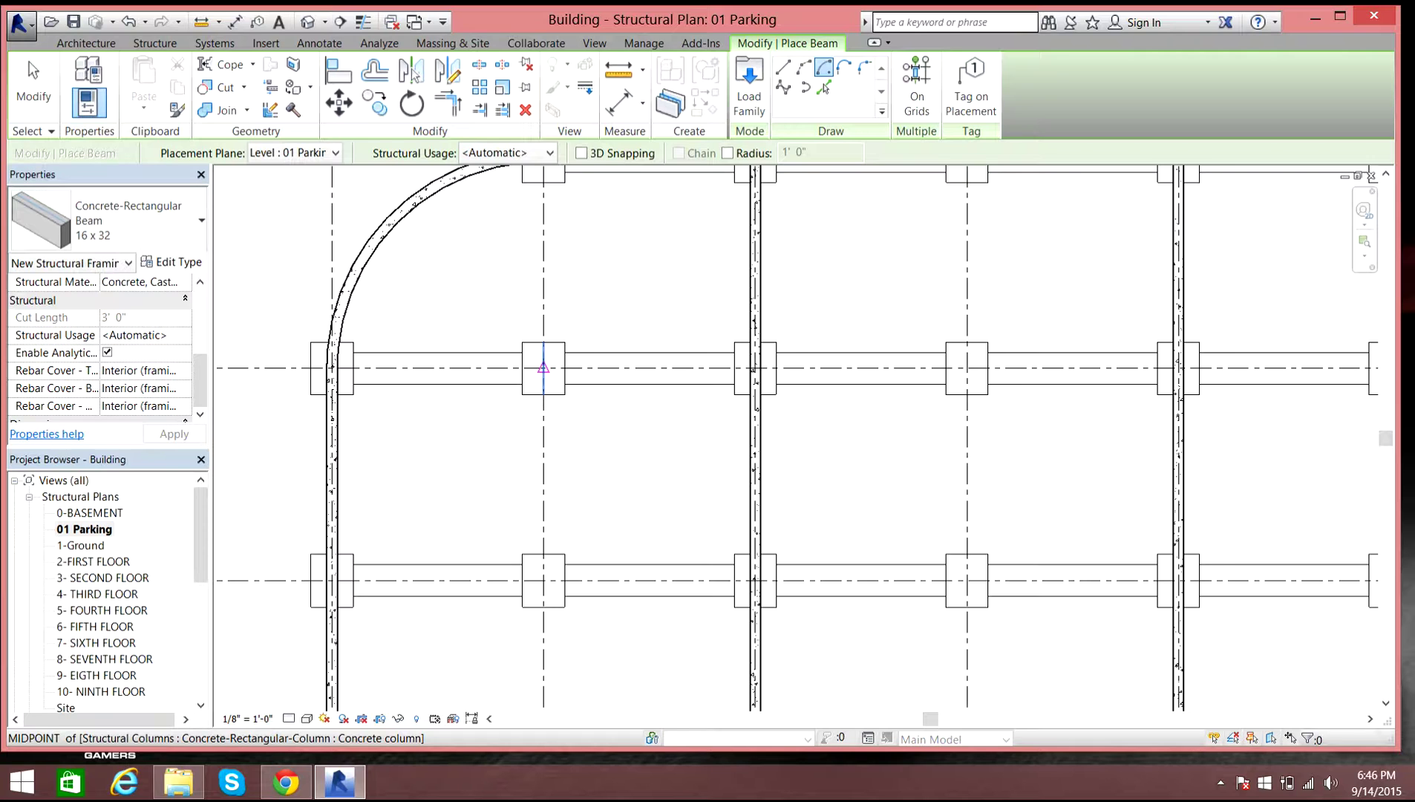
left_click(543, 368)
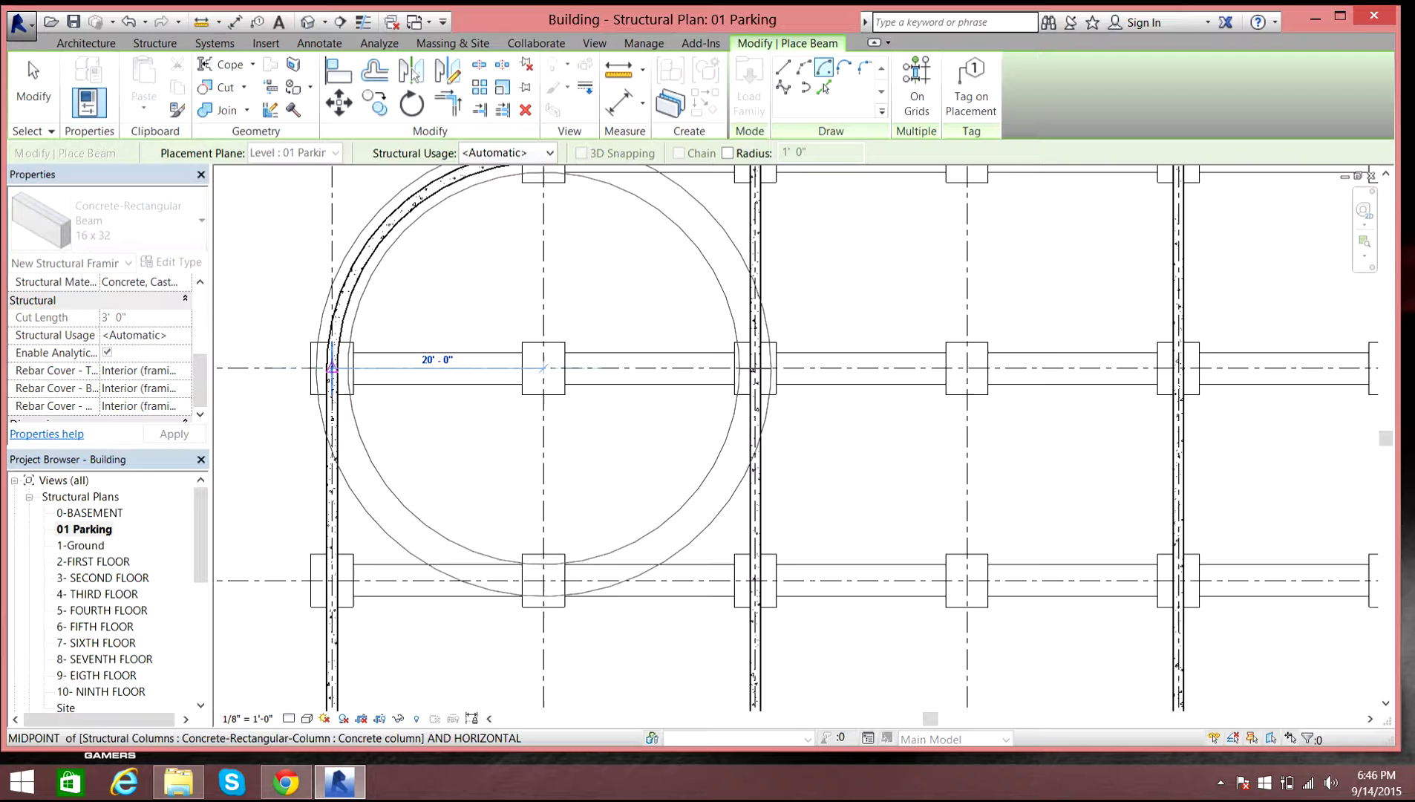
left_click(332, 367)
scroll(373, 287, "down", 3)
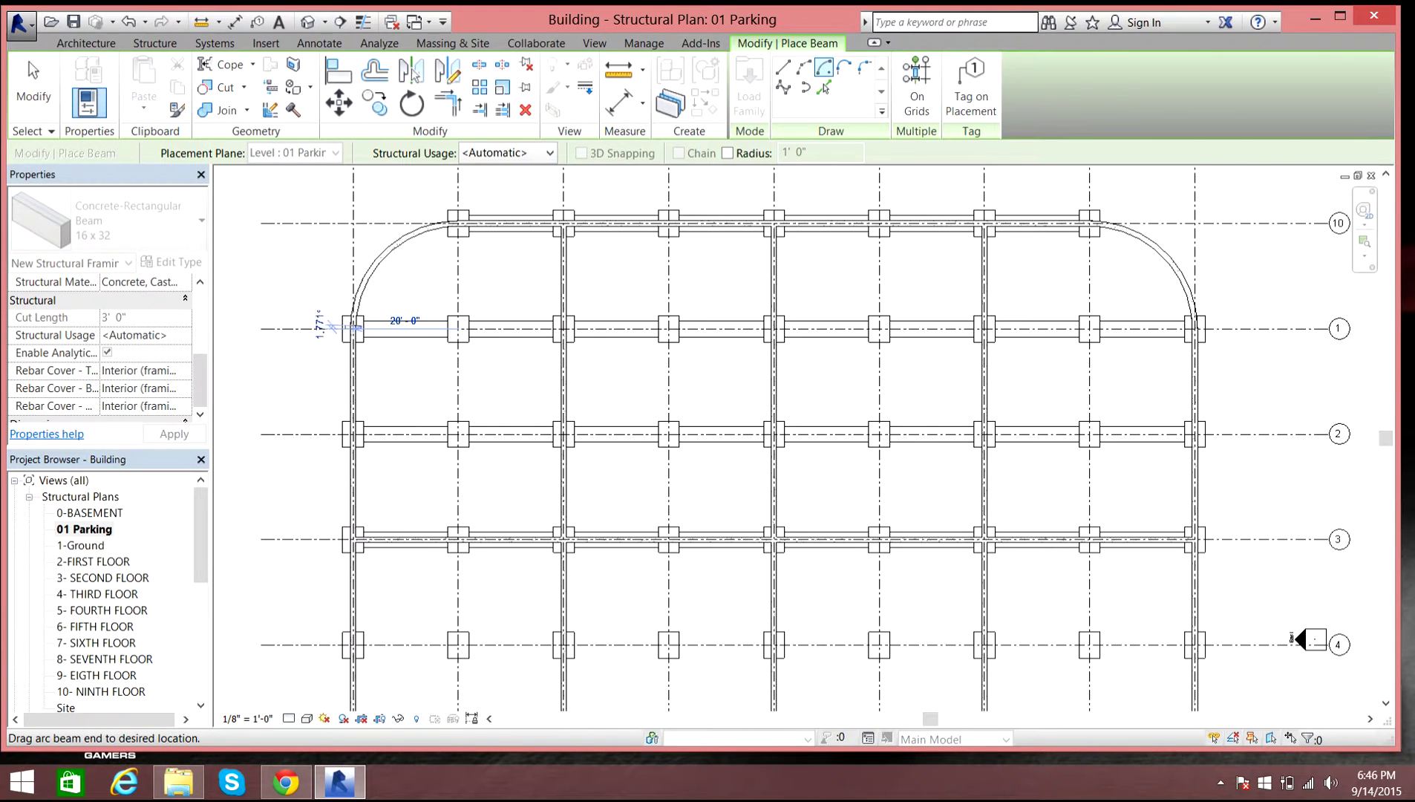
scroll(450, 220, "up", 10)
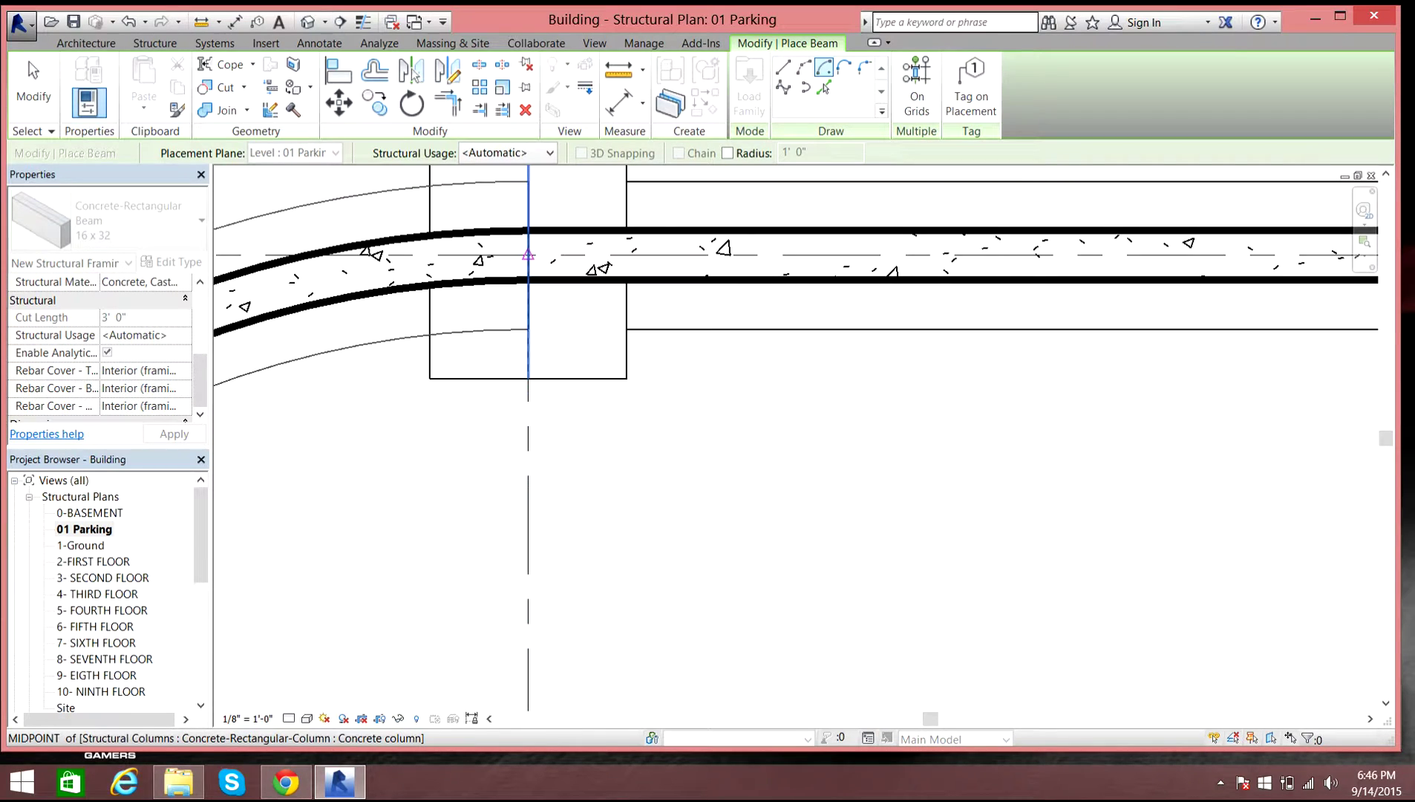
left_click(527, 254)
scroll(587, 249, "down", 5)
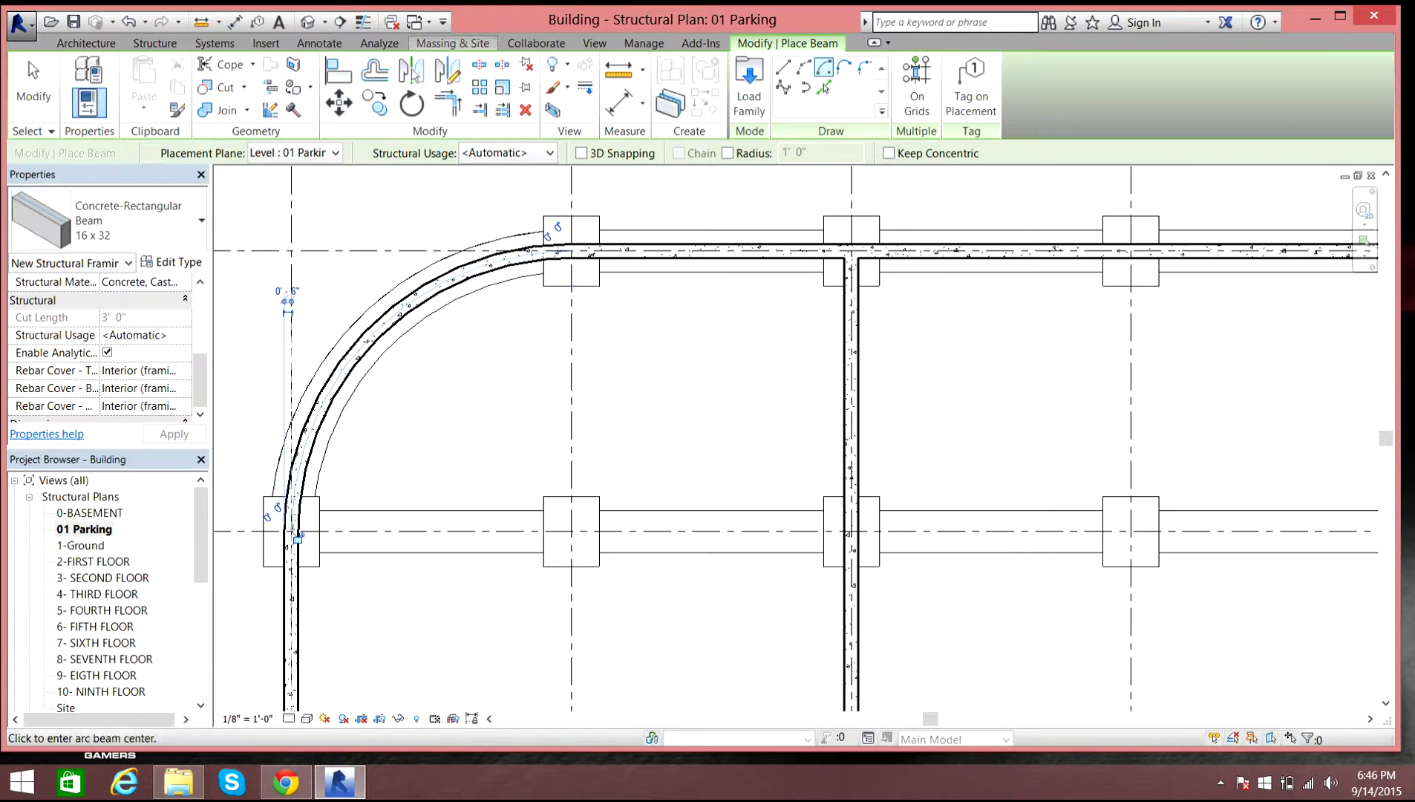
Step: Examine the placed grid line beams and the curved corner beam in the default 3D view from several angles and up close
left_click(340, 22)
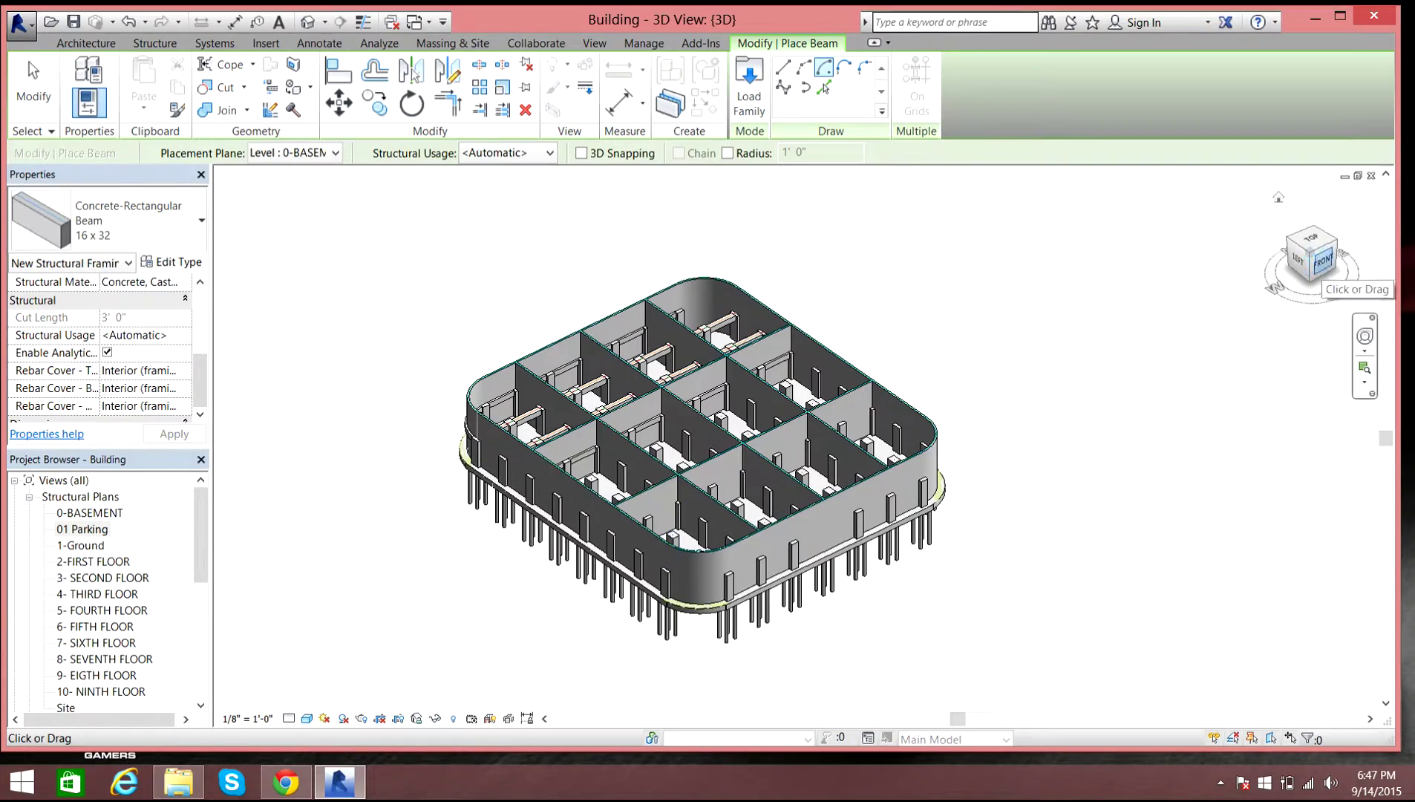
left_click(1322, 261)
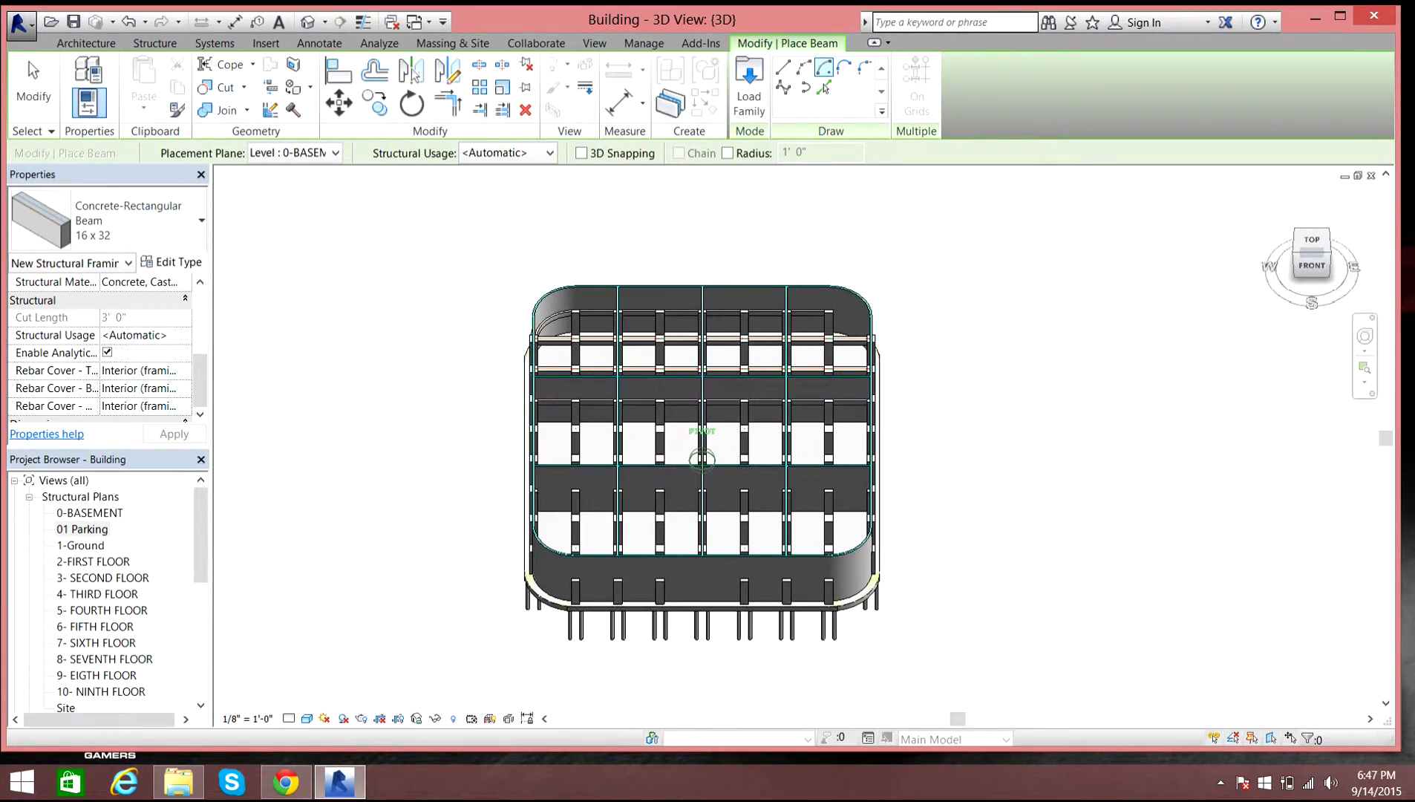
mouse_move(1321, 261)
left_mouse_down()
mouse_move(1290, 260)
mouse_move(1308, 257)
left_mouse_up()
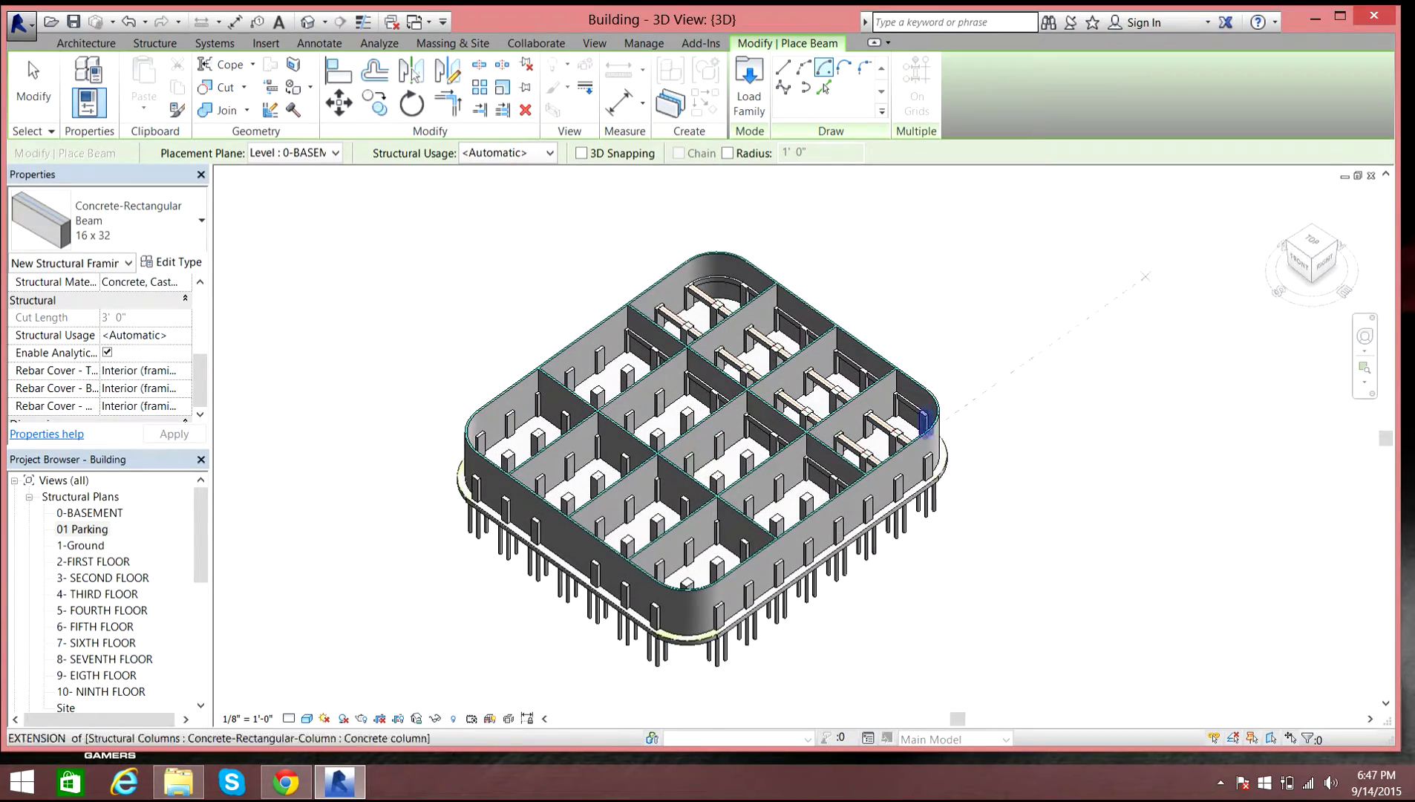
scroll(935, 520, "up", 10)
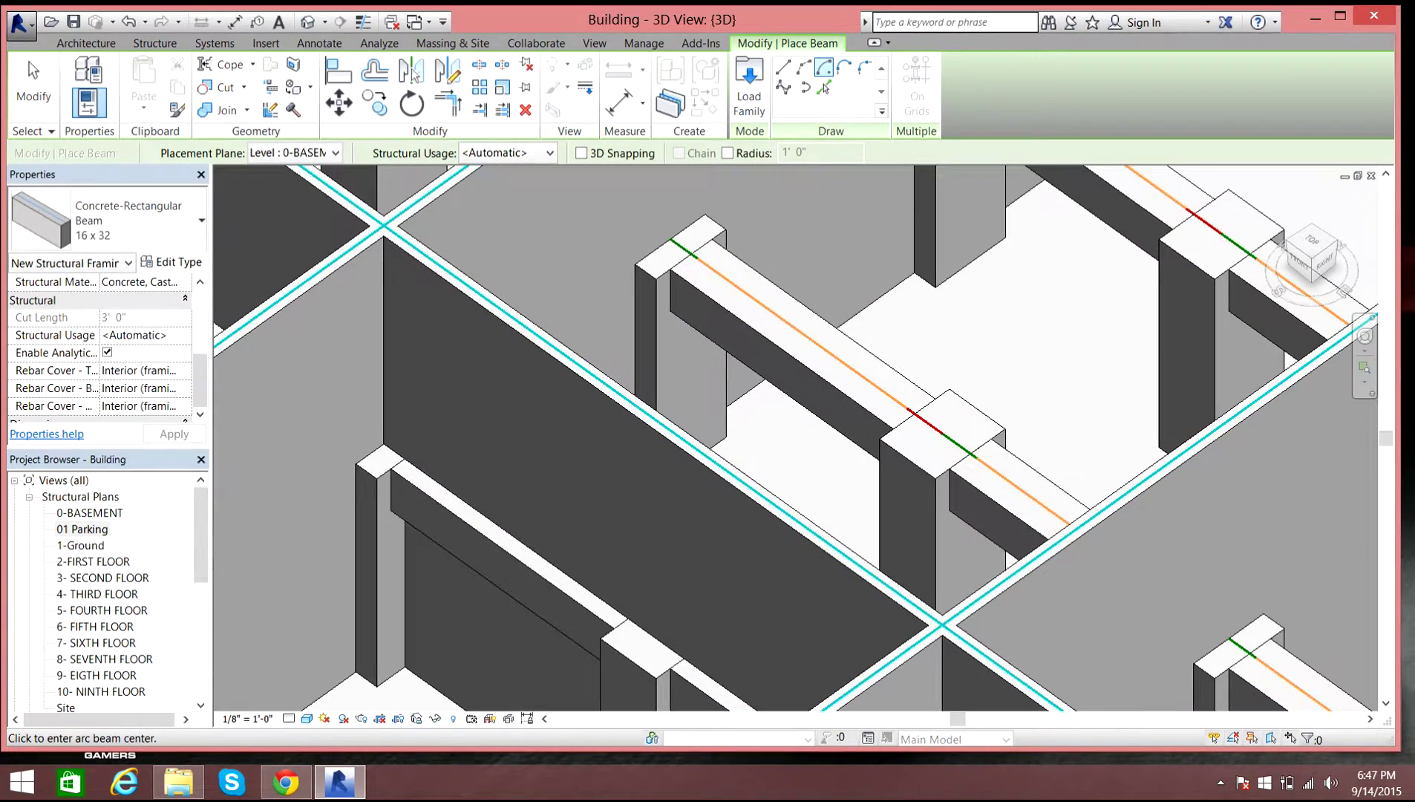
scroll(831, 419, "down", 5)
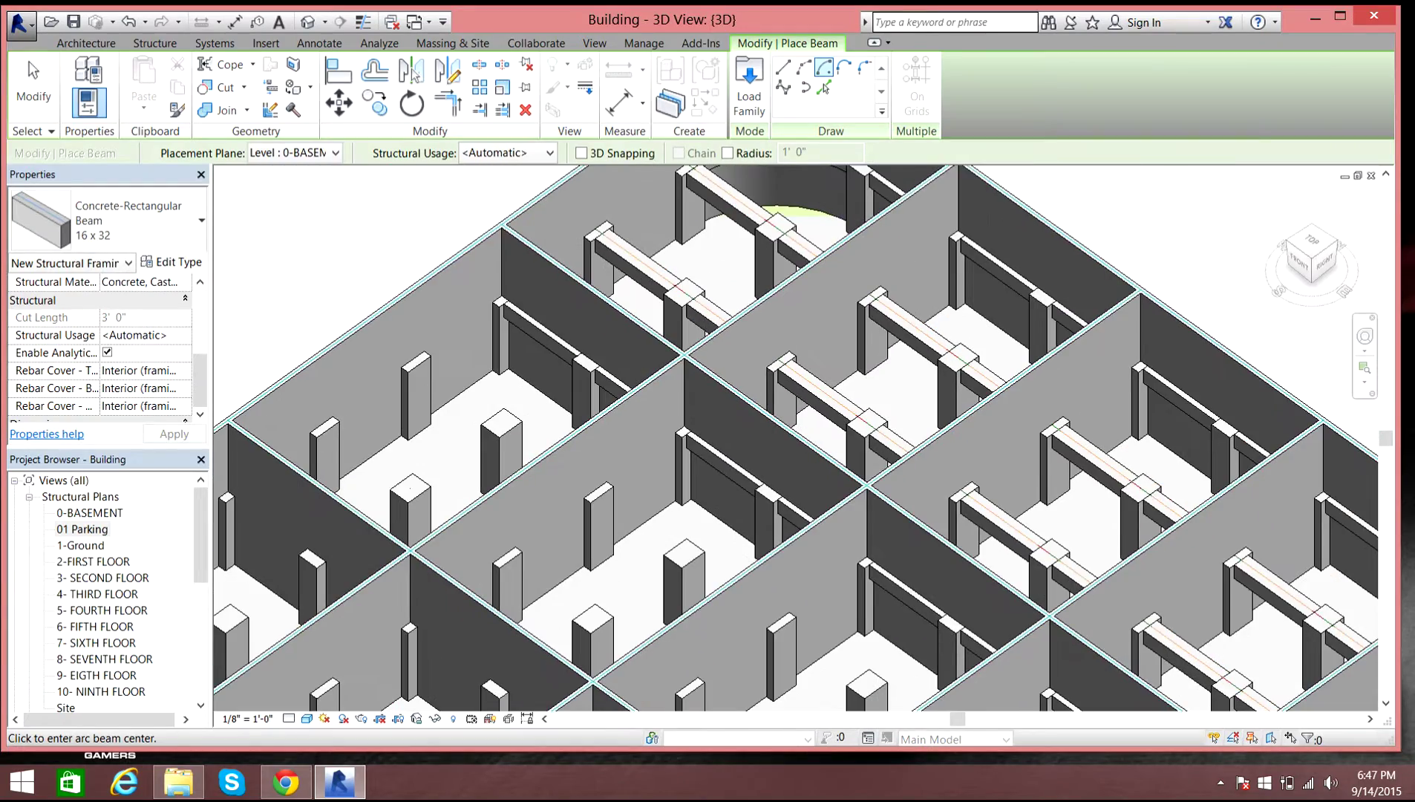
scroll(750, 286, "down", 3)
scroll(779, 200, "up", 5)
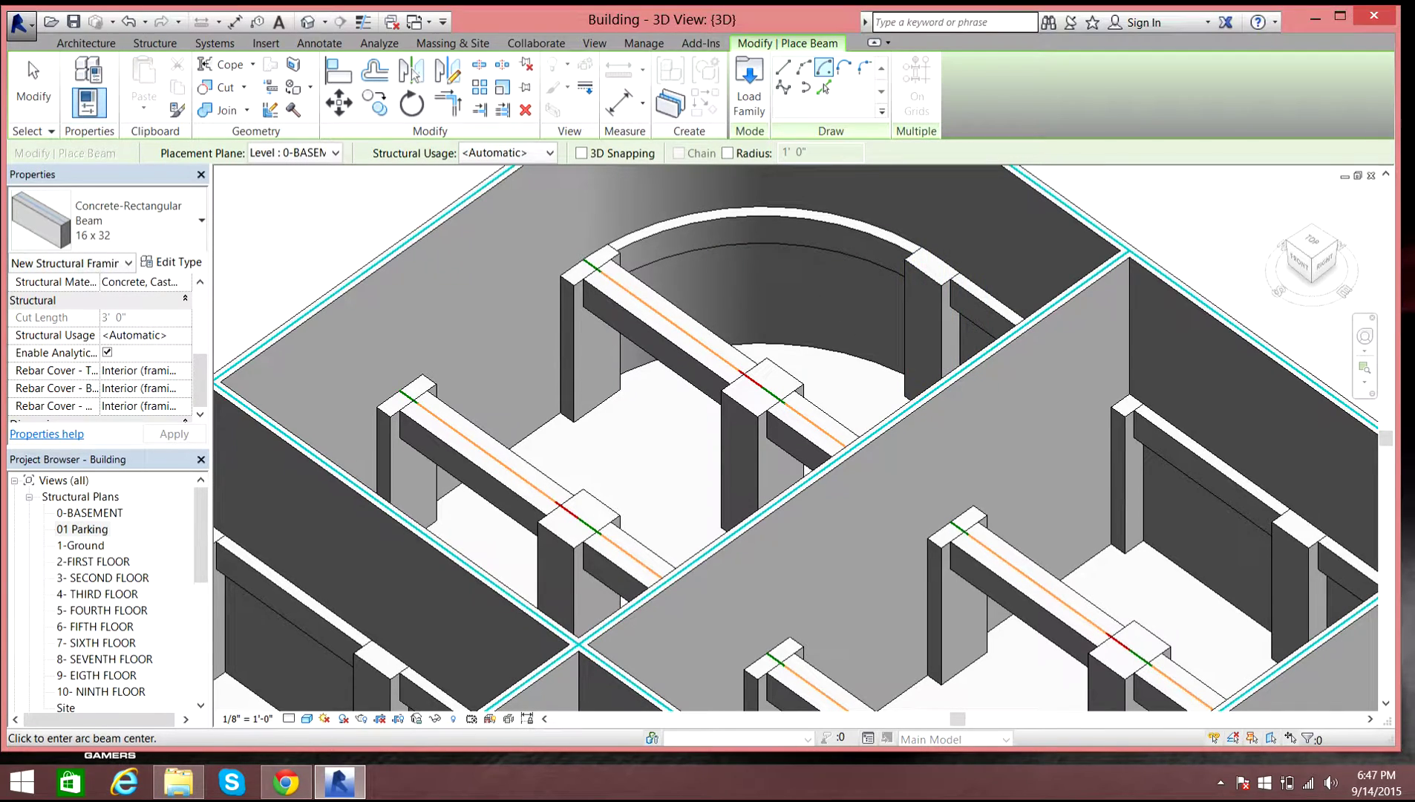
scroll(946, 334, "down", 5)
scroll(542, 282, "down", 5)
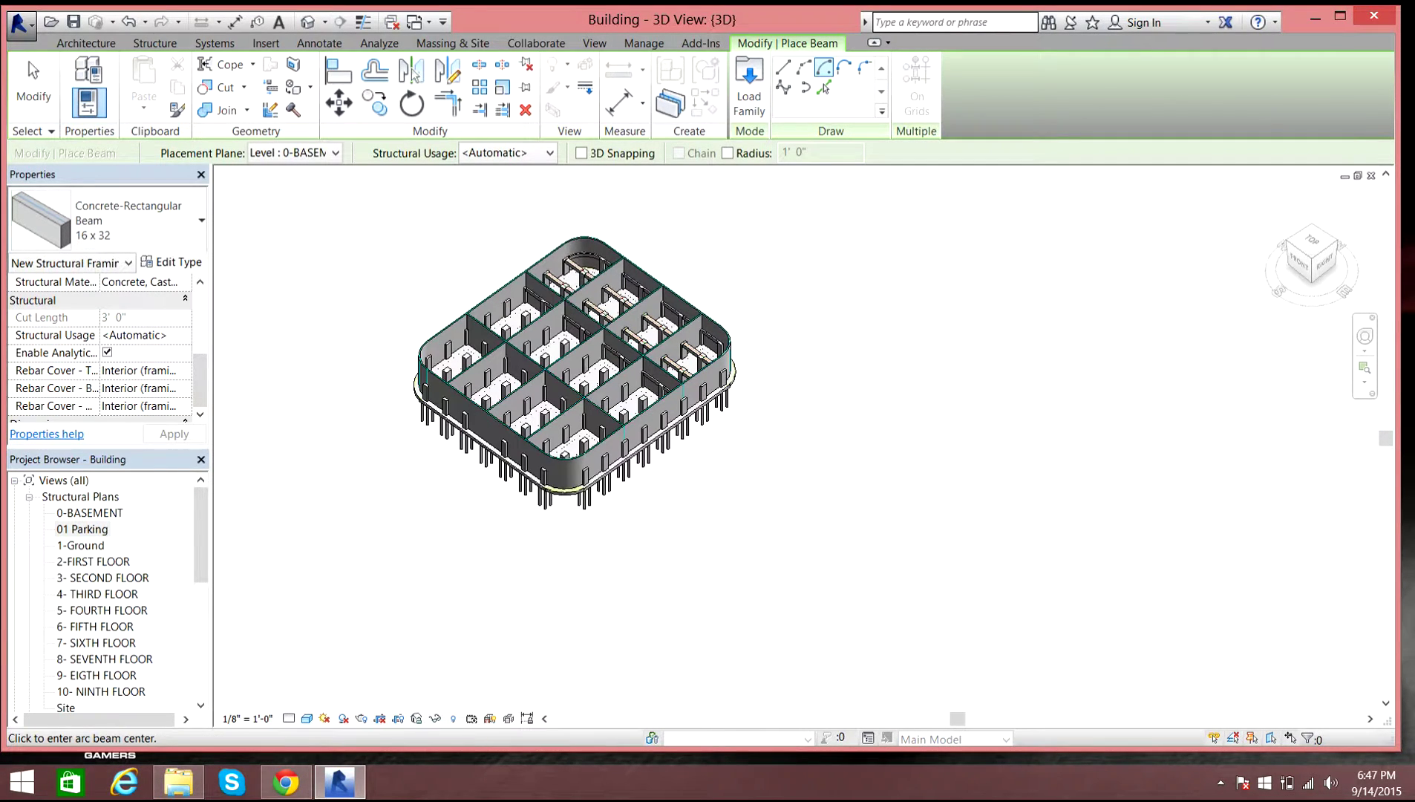